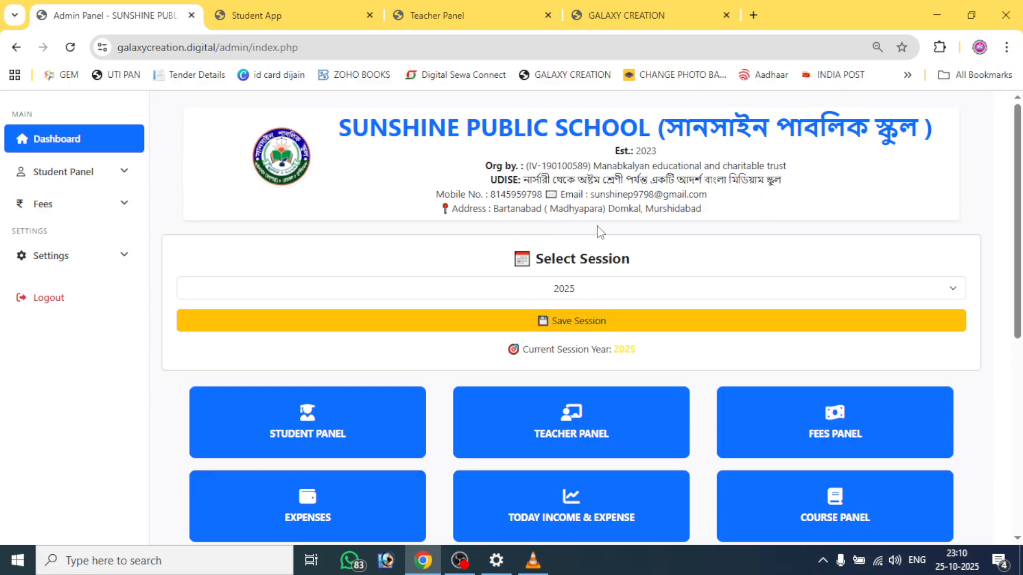
Check the session years offered in the dashboard's session selector without changing the selection, and view the available panels
scroll(600, 233, "down", 1)
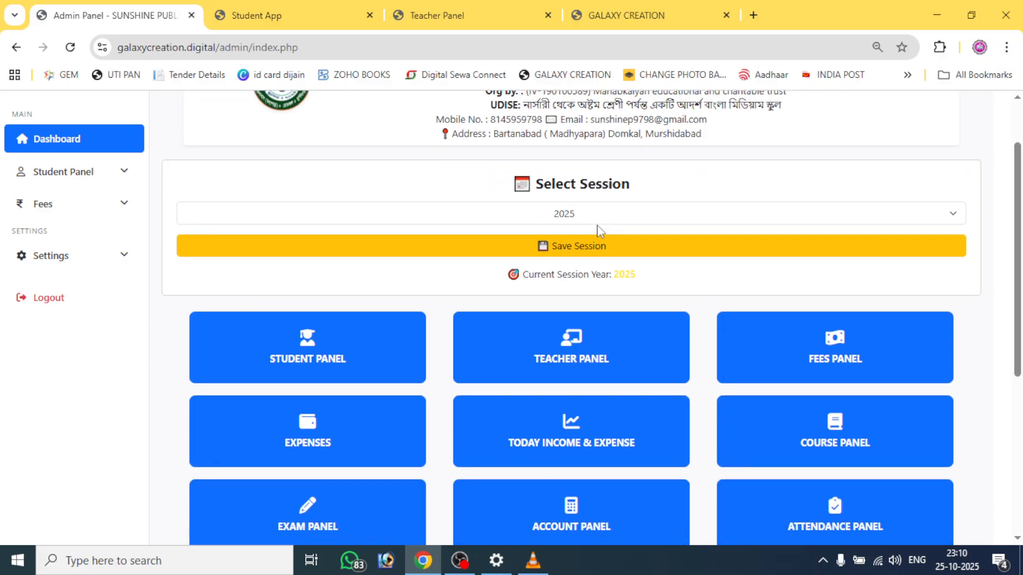
left_click(485, 216)
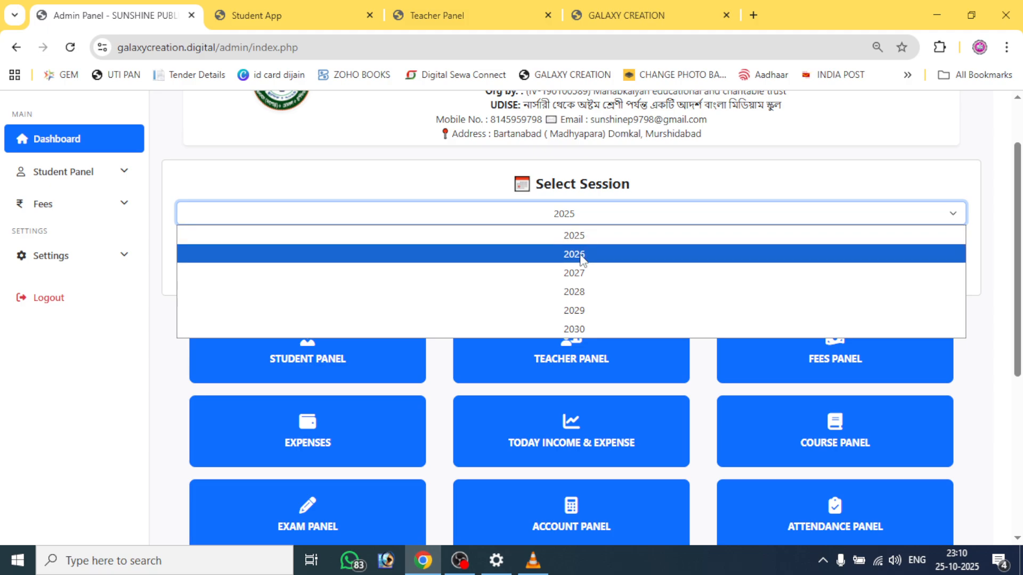
left_click(695, 176)
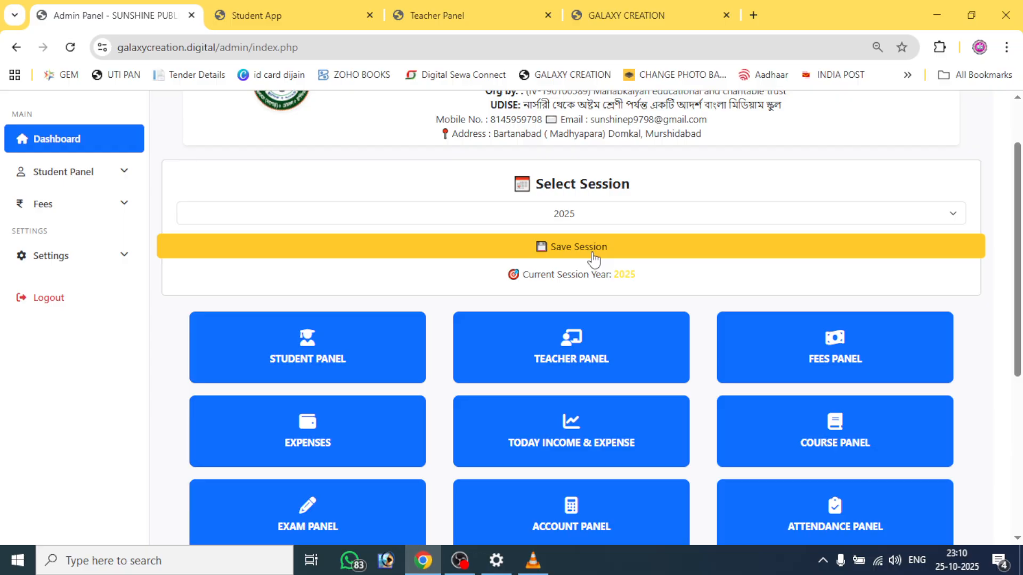
scroll(600, 307, "down", 3)
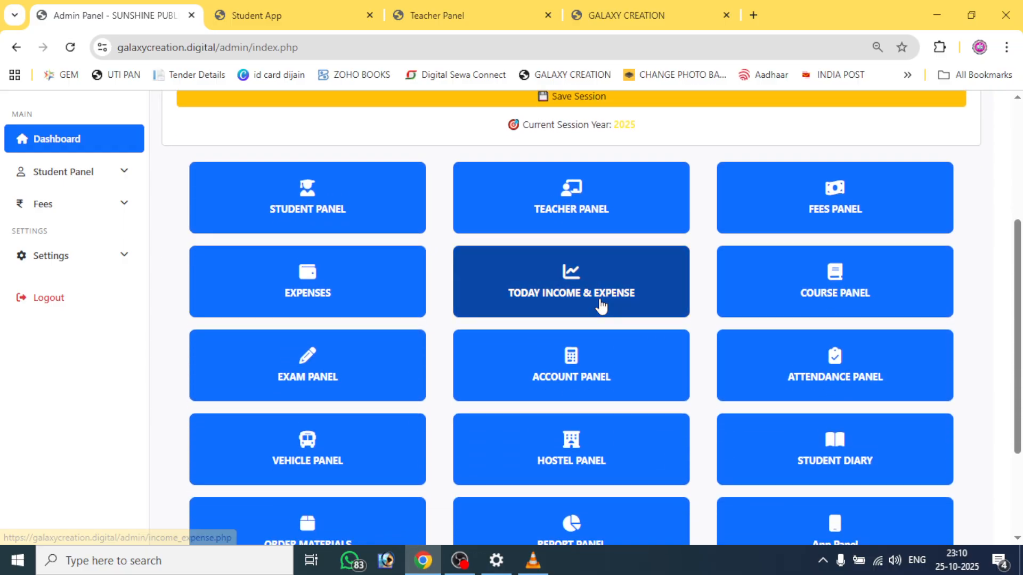
Open the student admission form from the Student Panel and look through all its sections, including guardian, address, transfer, fees and car info
left_click(330, 222)
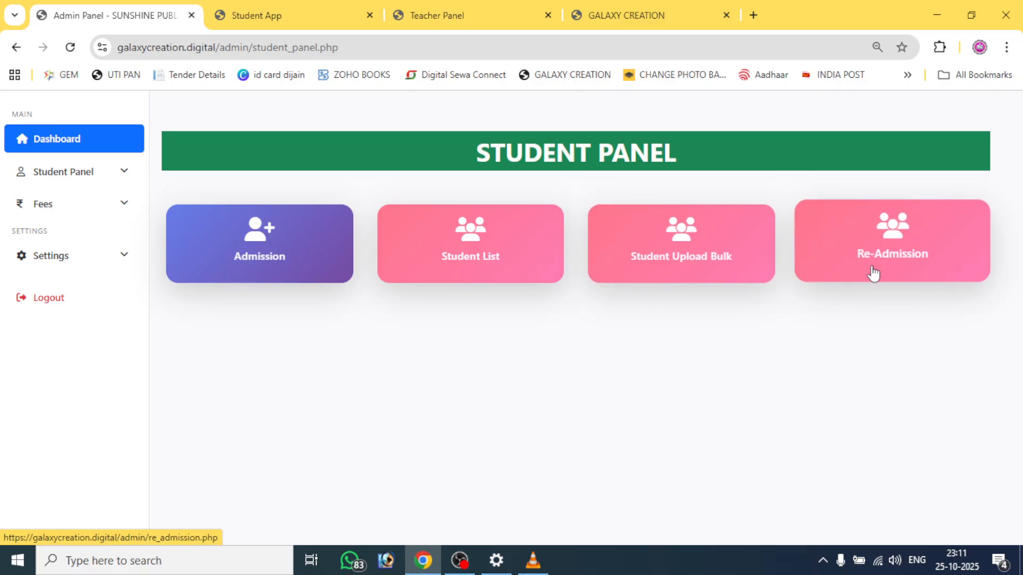
left_click(290, 258)
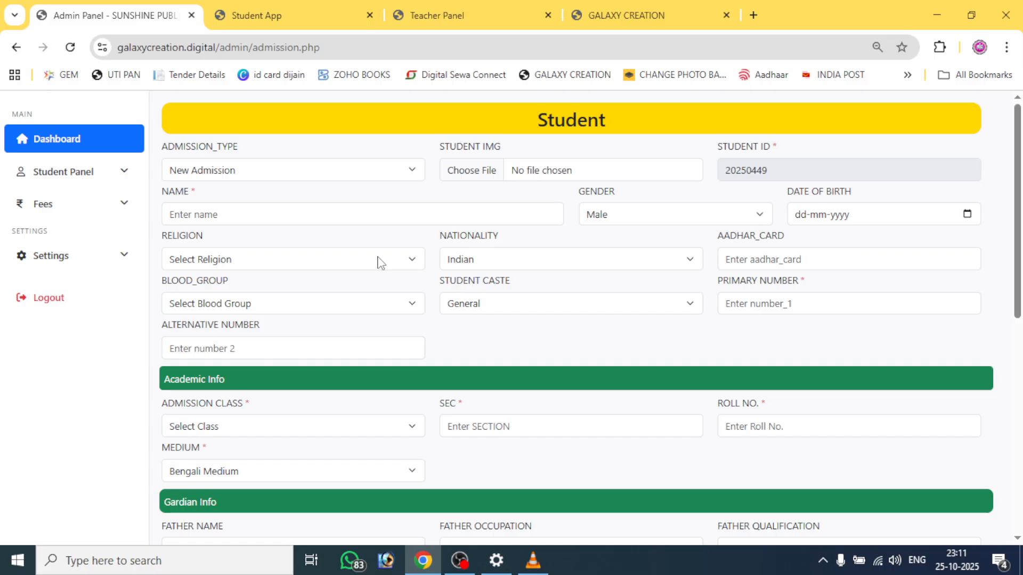
scroll(600, 204, "down", 8)
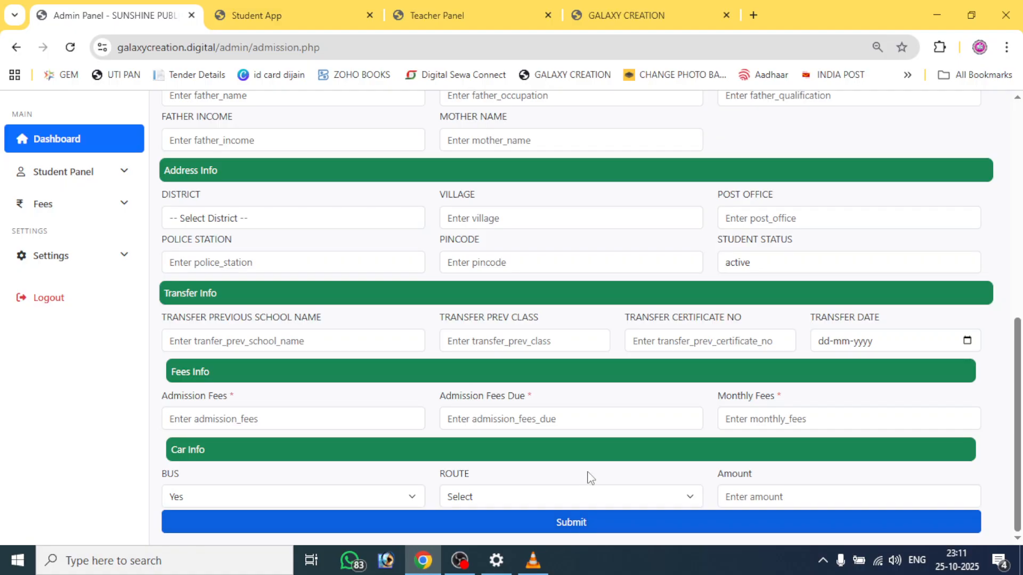
scroll(585, 442, "up", 9)
left_click(16, 47)
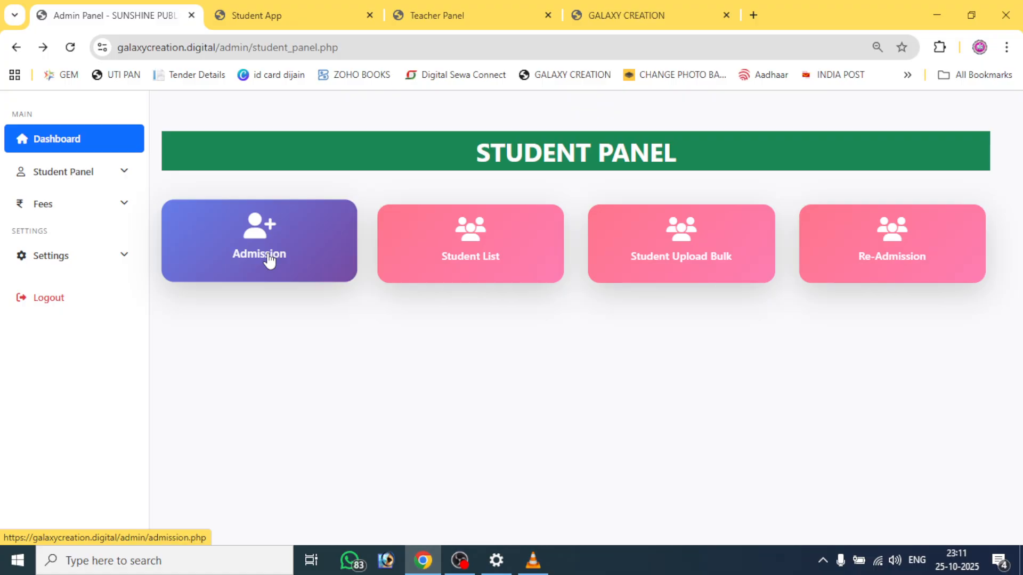
Open the student list and look through its records
left_click(472, 254)
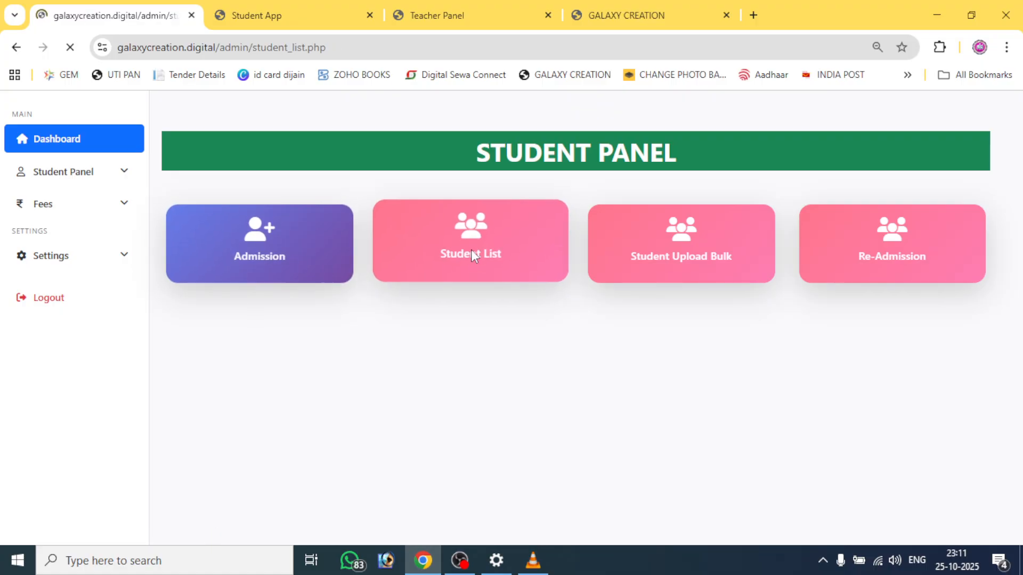
scroll(525, 373, "down", 7)
scroll(536, 359, "up", 7)
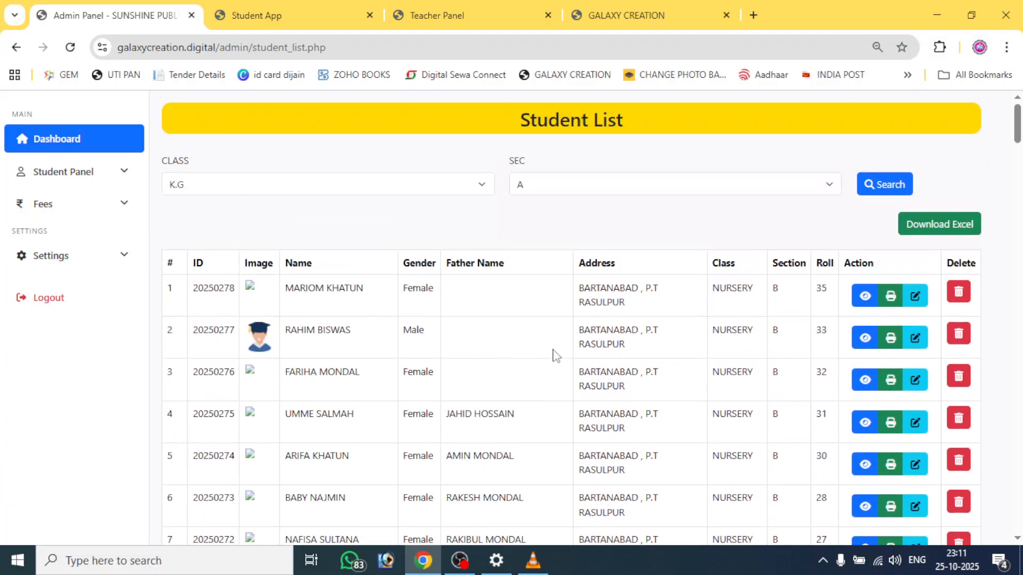
View the printable admission form of a listed student down to the signature area, and return to the Student Panel
left_click(894, 301)
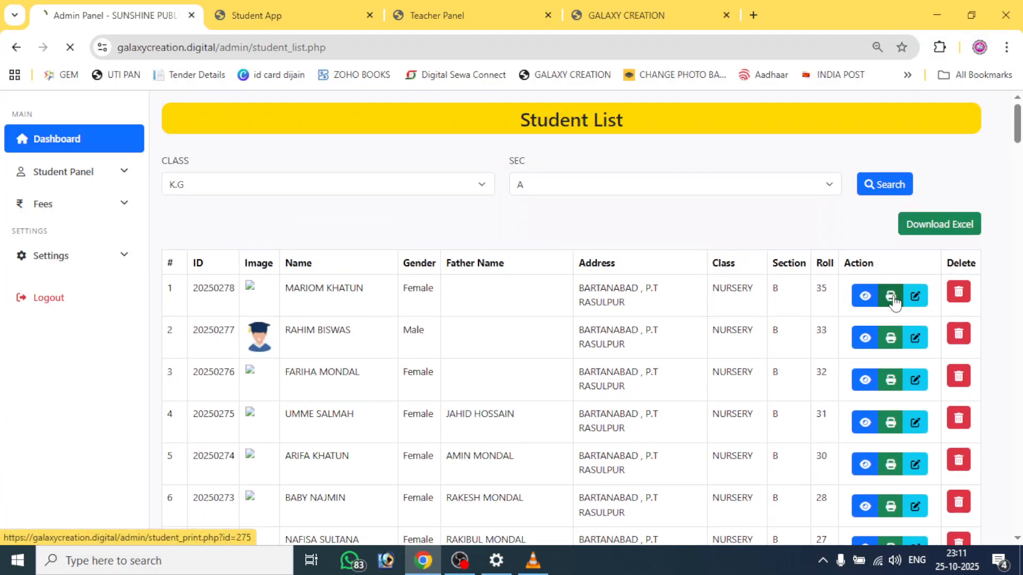
scroll(551, 306, "down", 4)
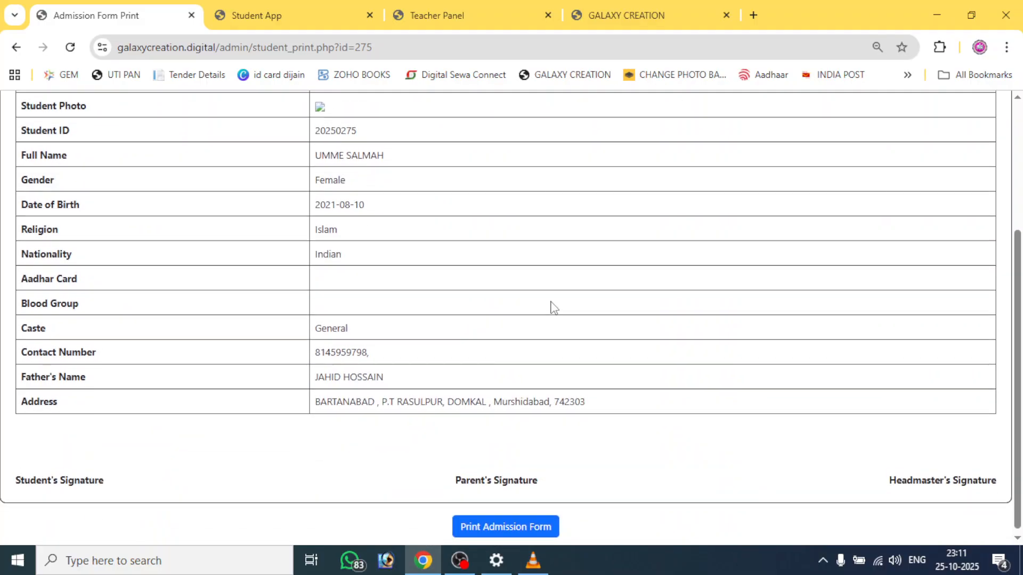
scroll(552, 306, "up", 5)
left_click(16, 47)
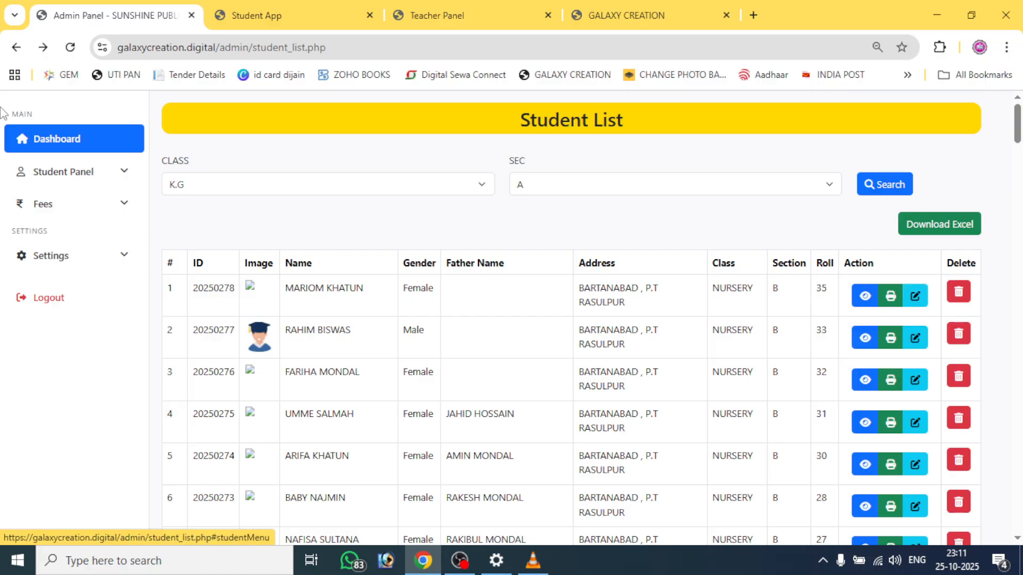
left_click(16, 47)
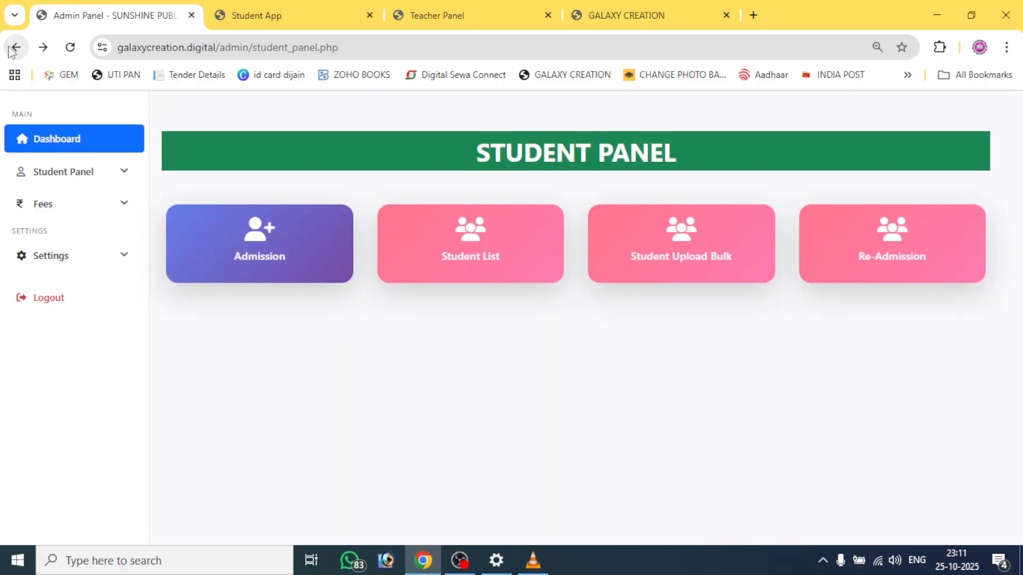
View the bulk student import page and look through the Re-Admission list down to its end, returning to the dashboard
left_click(662, 249)
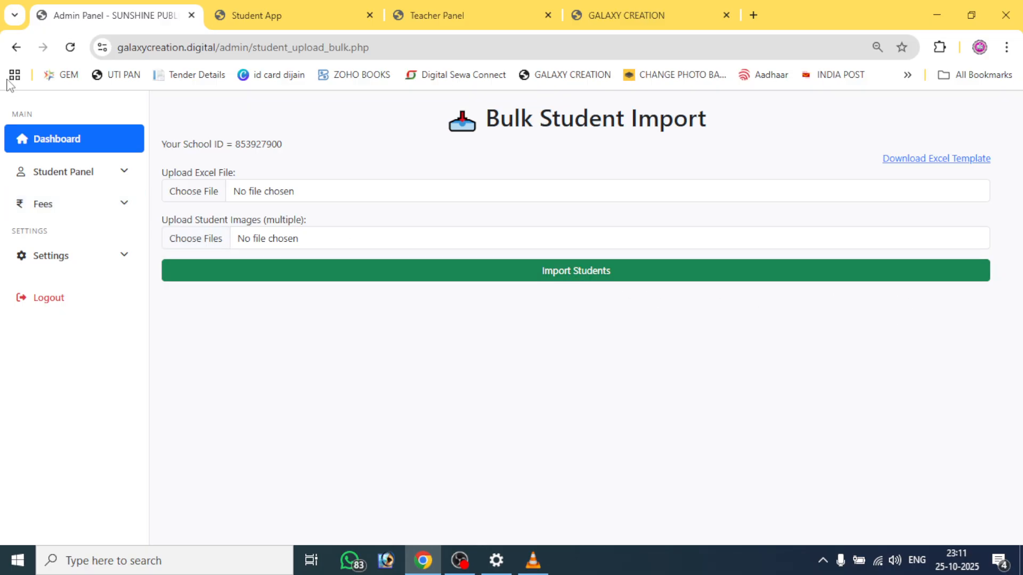
left_click(16, 47)
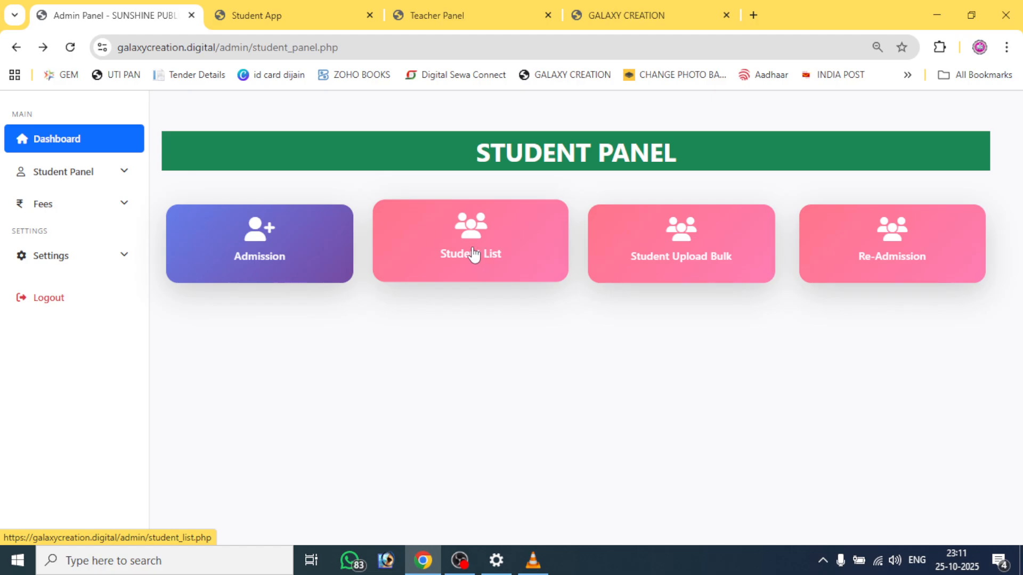
left_click(854, 263)
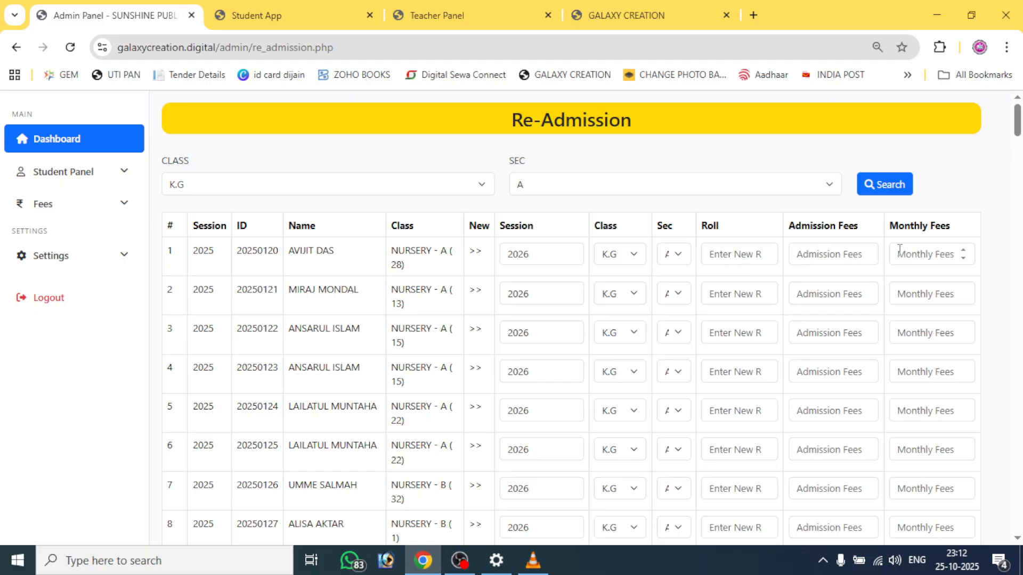
scroll(714, 267, "down", 18)
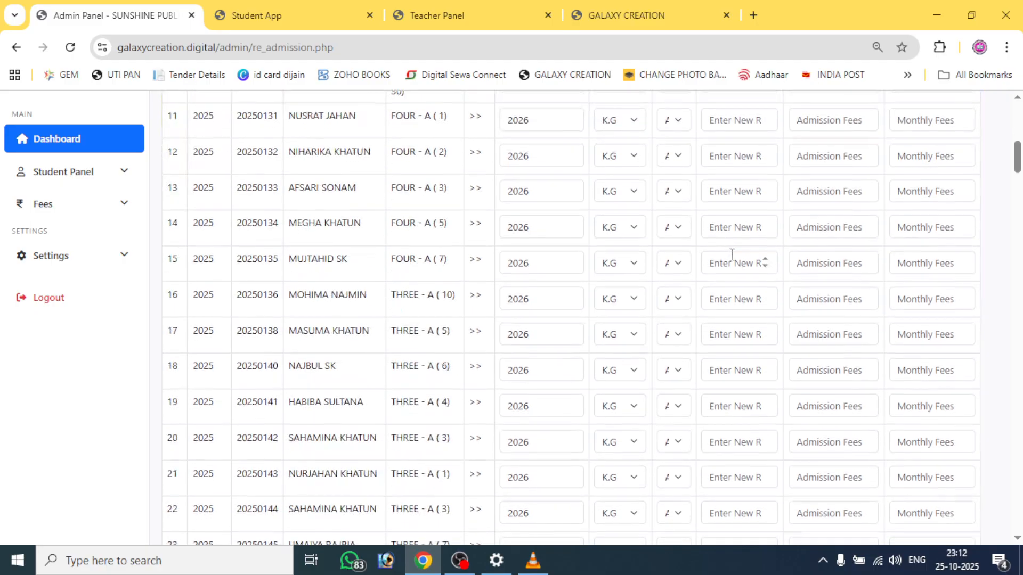
left_click_drag(1017, 189, 1019, 514)
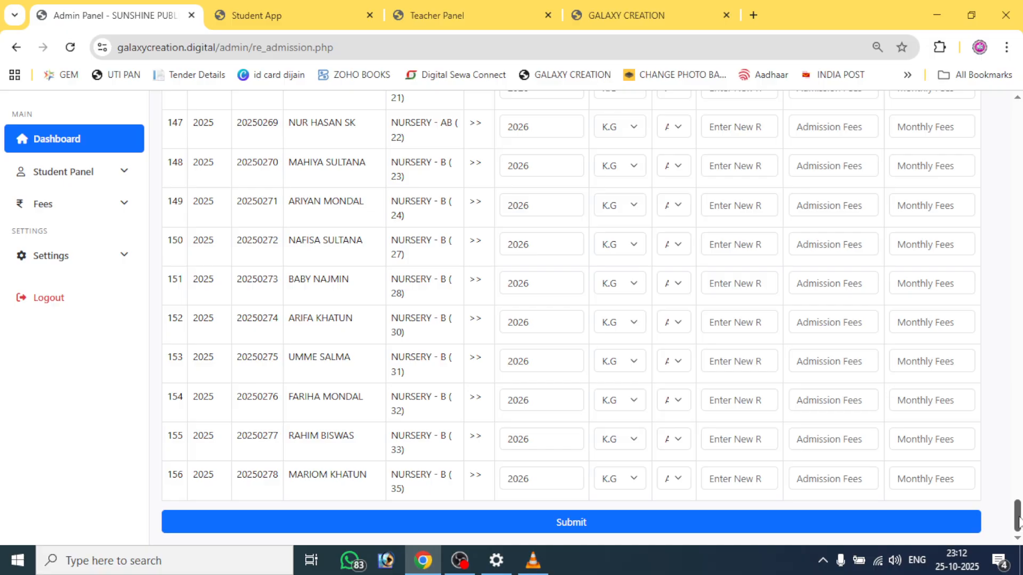
left_click_drag(1018, 519, 1017, 117)
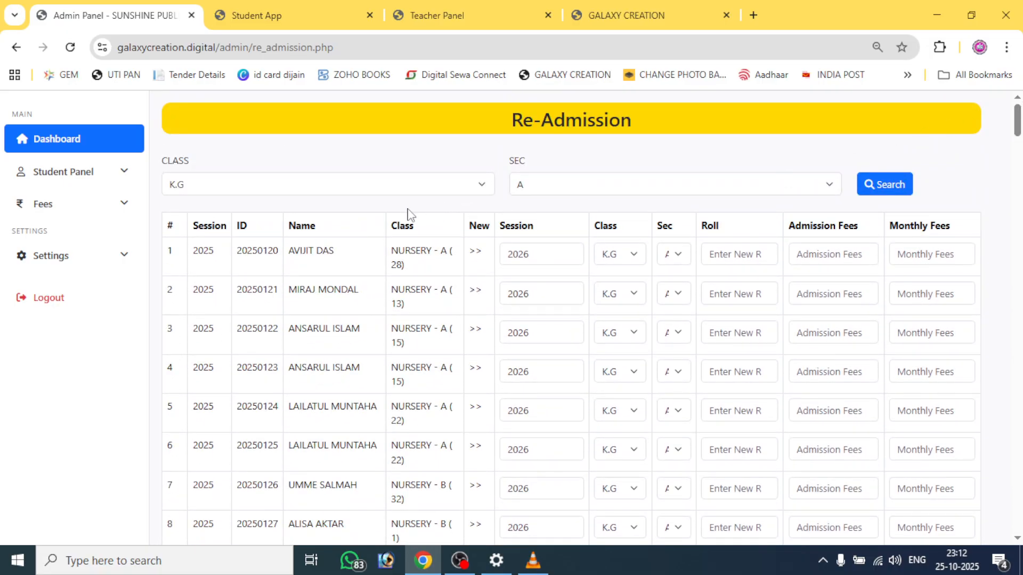
left_click(15, 48)
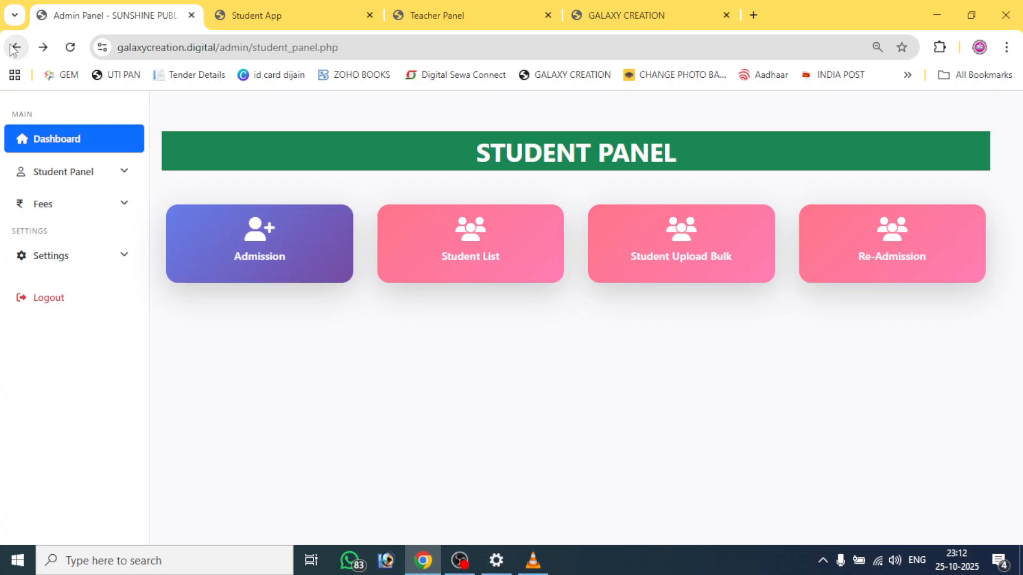
left_click(14, 48)
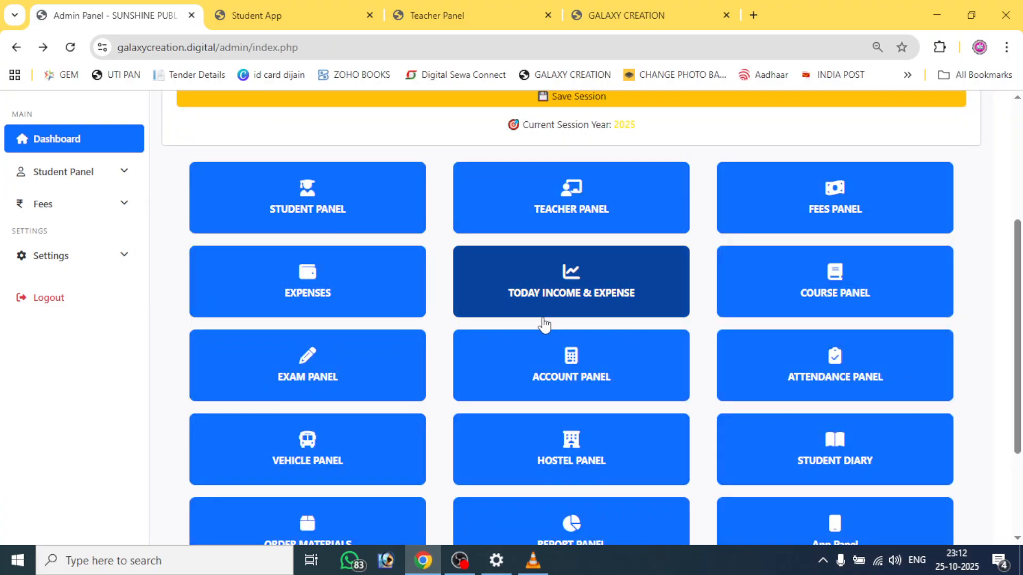
Open the Add Teacher form from the Teacher Panel and look through its fields down to the password field
left_click(561, 211)
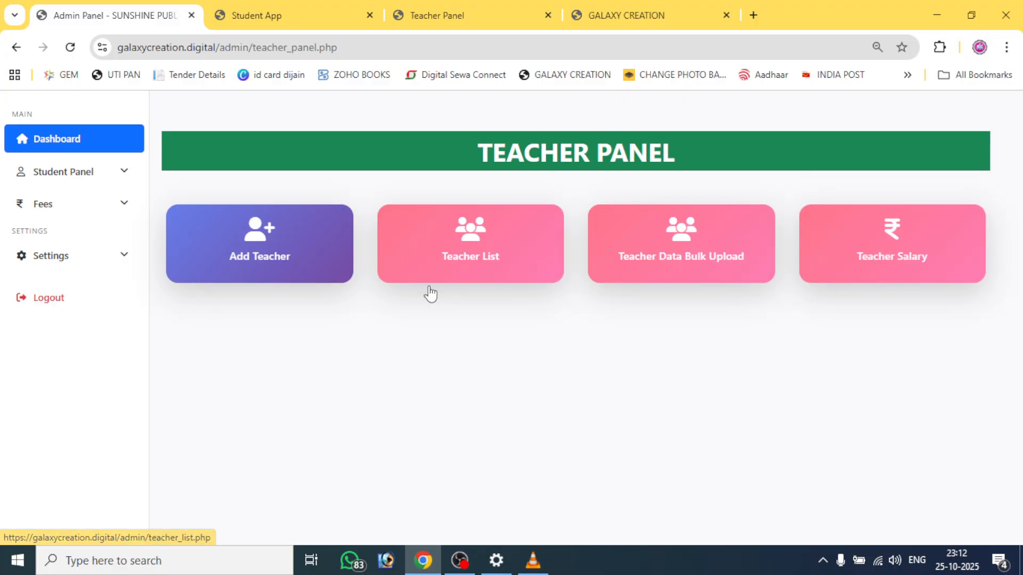
left_click(259, 257)
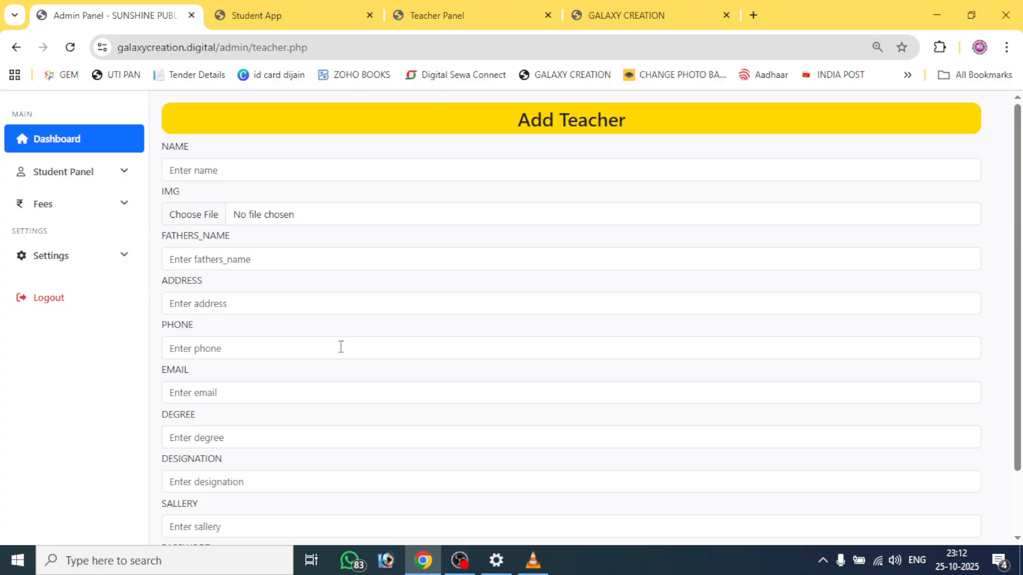
scroll(341, 347, "down", 2)
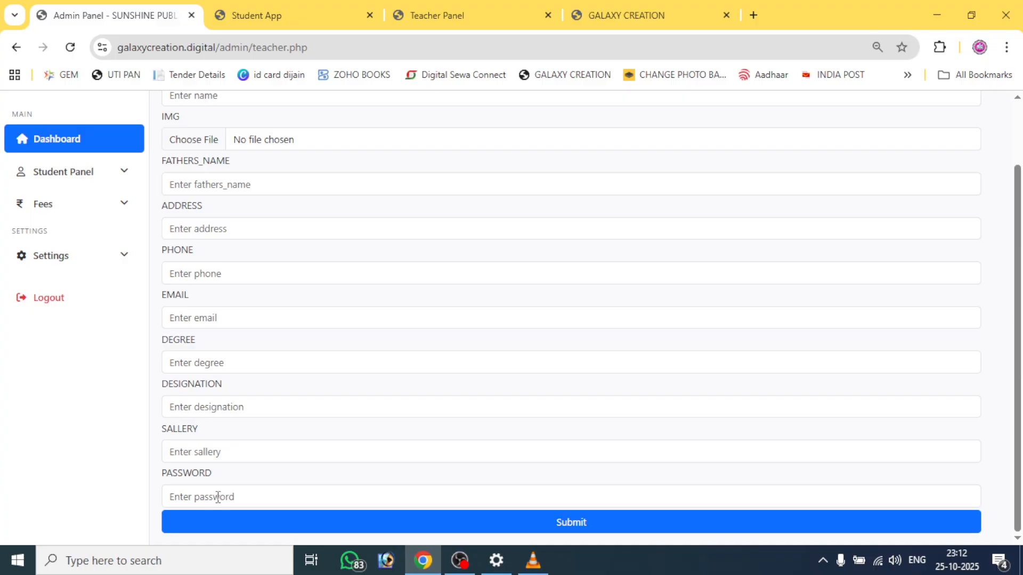
left_click(16, 48)
View the teacher list and the bulk teacher upload page, returning to the Teacher Panel
left_click(519, 238)
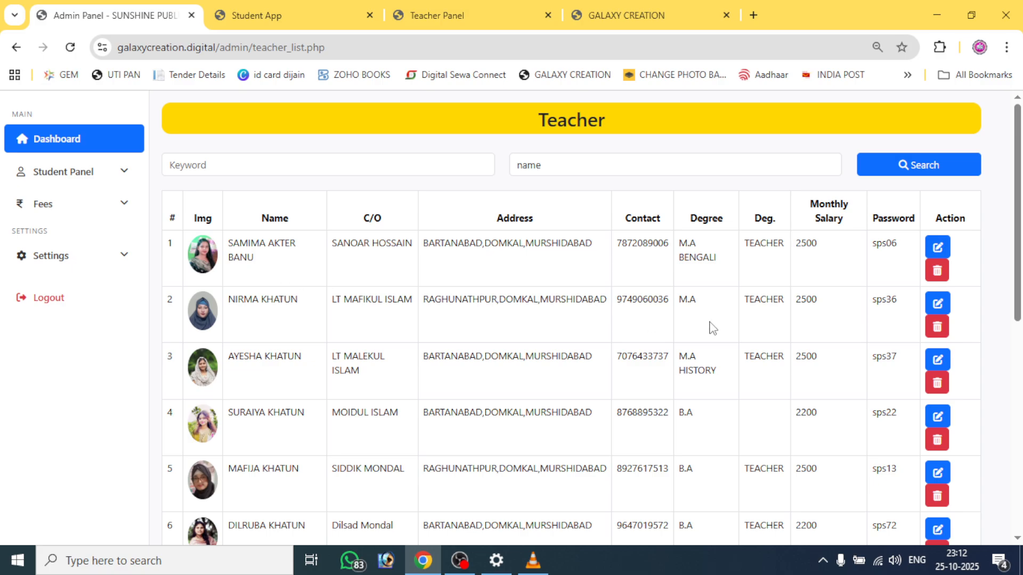
left_click(16, 46)
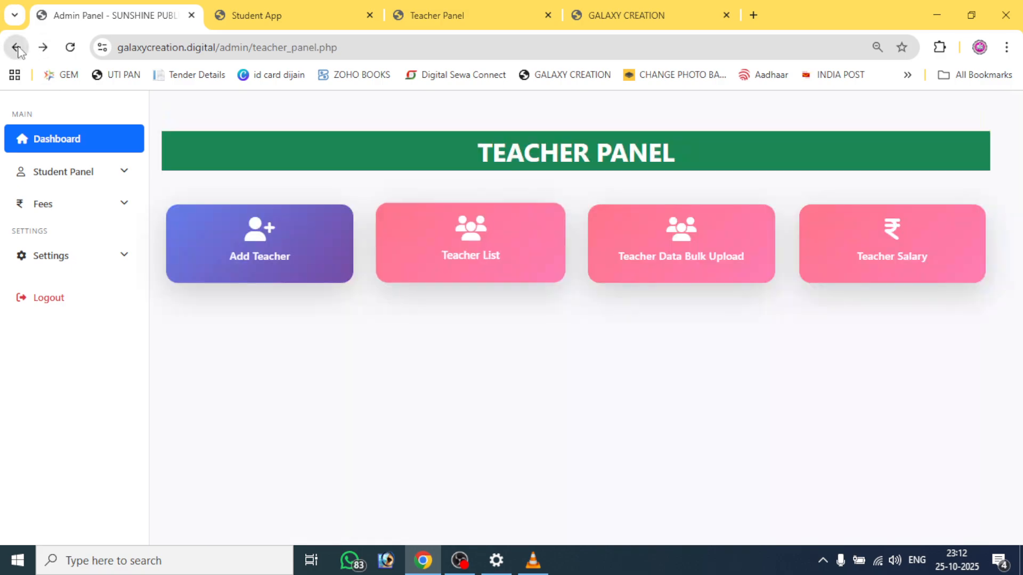
left_click(659, 255)
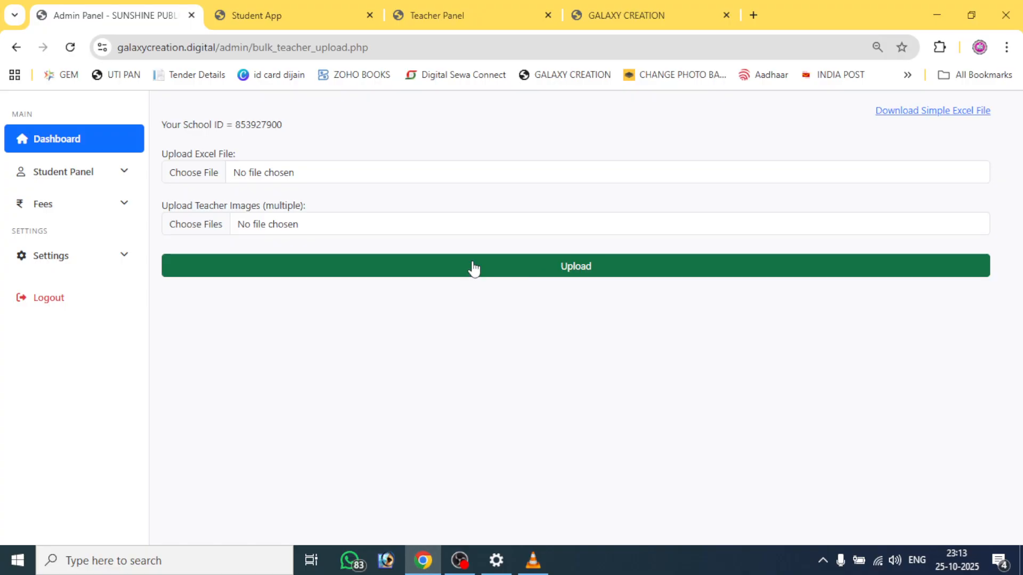
left_click(16, 48)
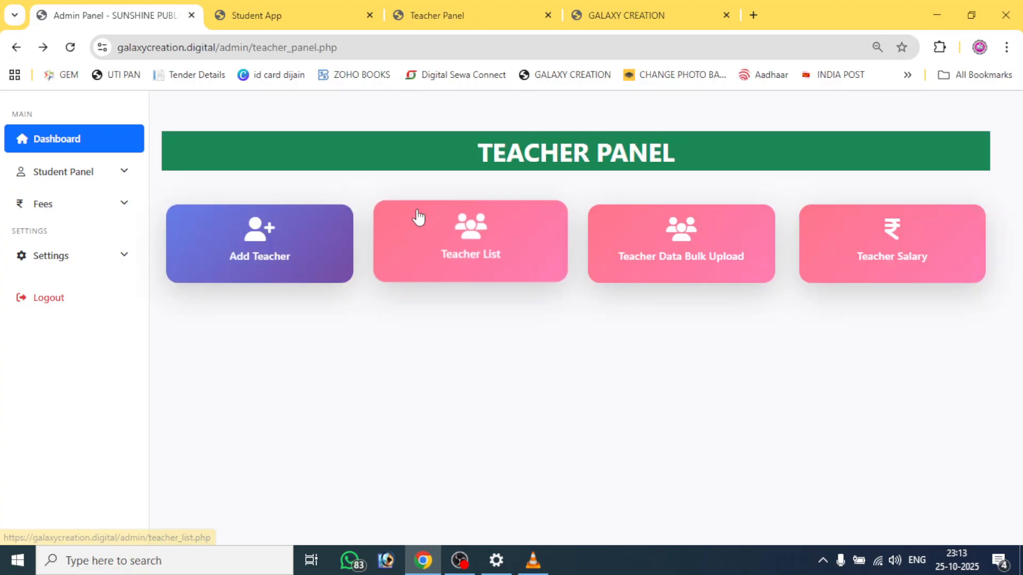
Open the monthly salary payment sheet of the first teacher listed under Teacher Salary
left_click(881, 281)
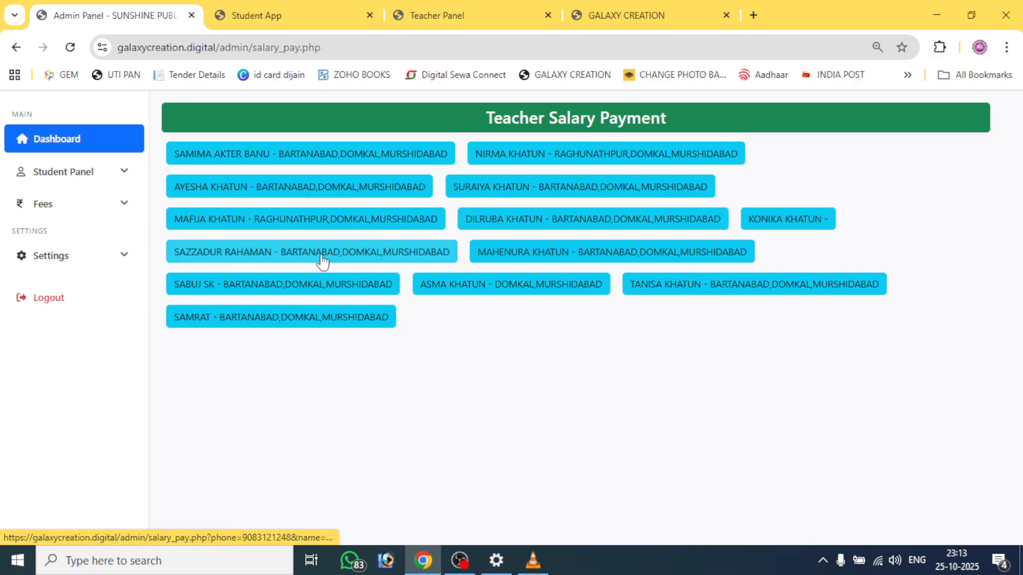
left_click(282, 160)
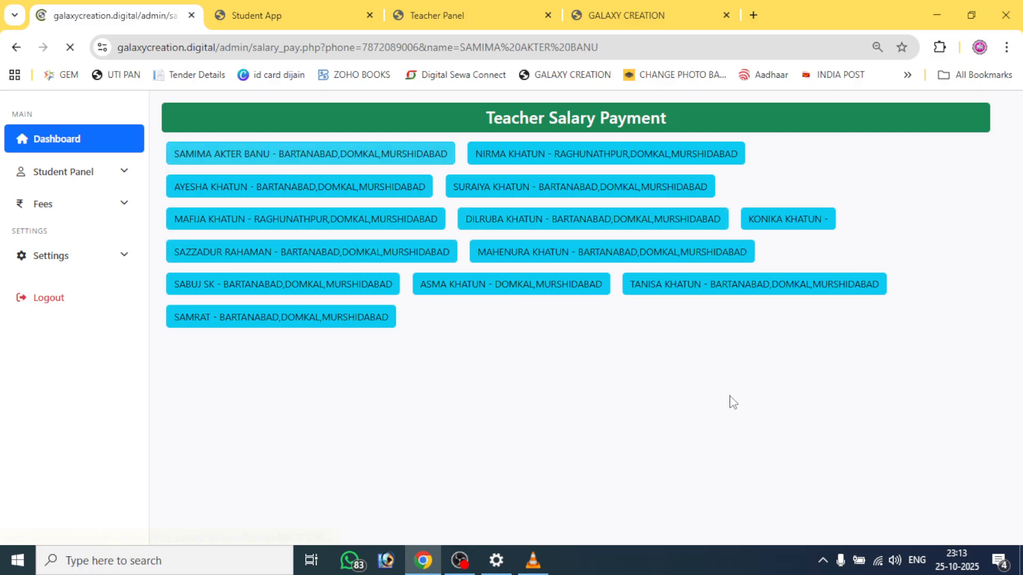
scroll(729, 402, "down", 3)
scroll(728, 403, "down", 1)
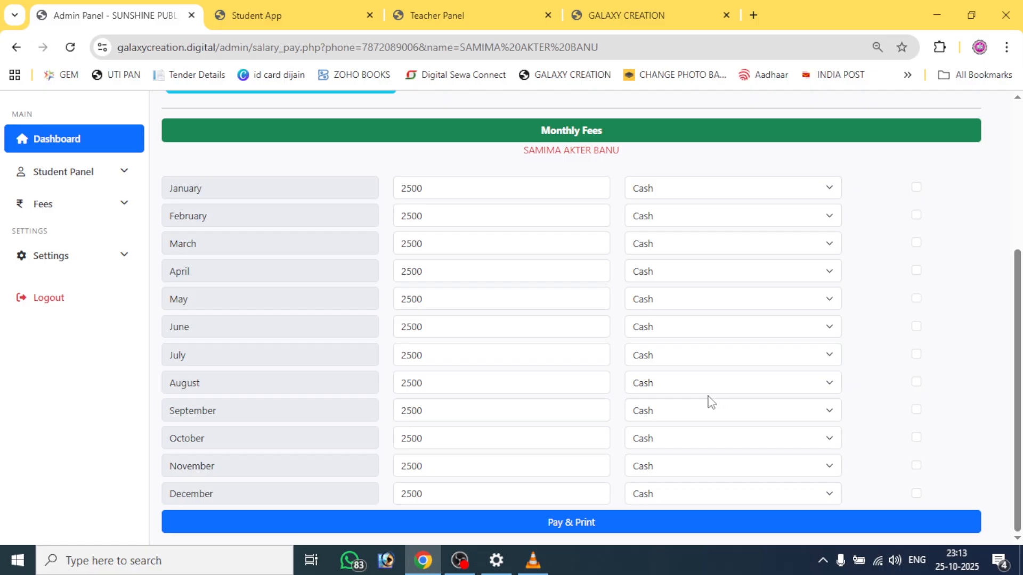
Mark January through April in the teacher's salary sheet, and return to the dashboard without paying
left_click(916, 191)
left_click(916, 216)
left_click(917, 244)
left_click(915, 270)
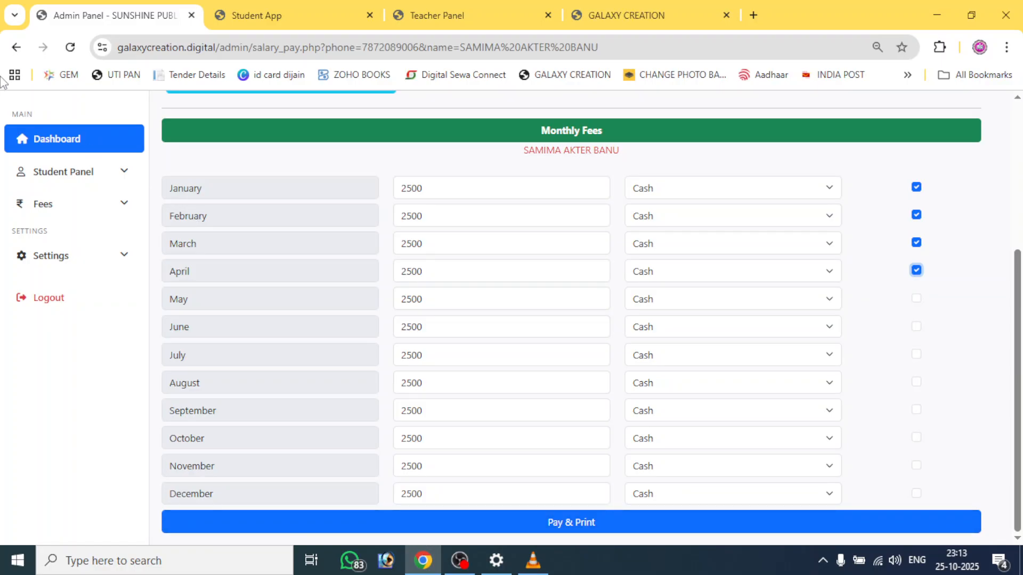
left_click(16, 48)
left_click(16, 48)
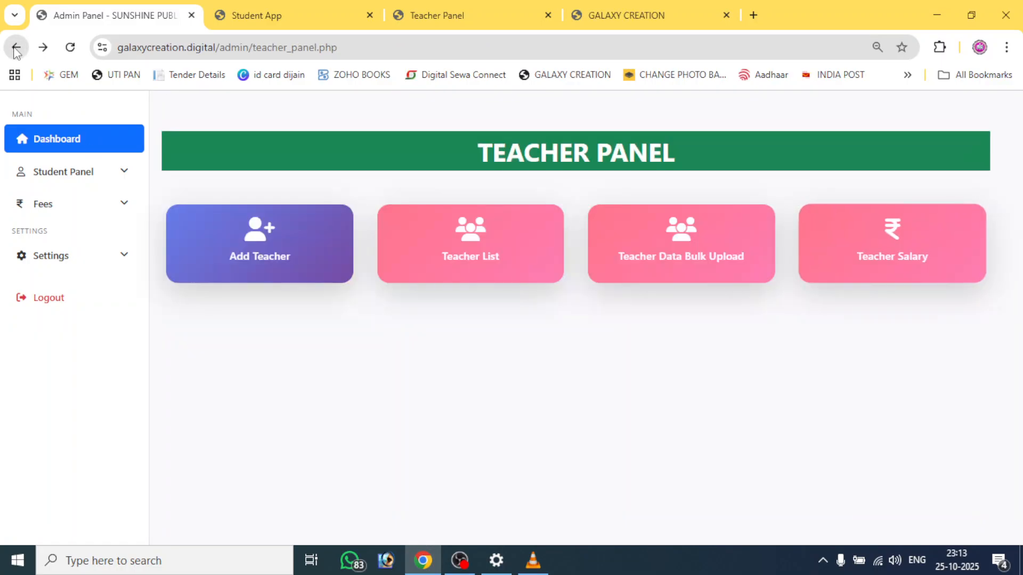
left_click(16, 48)
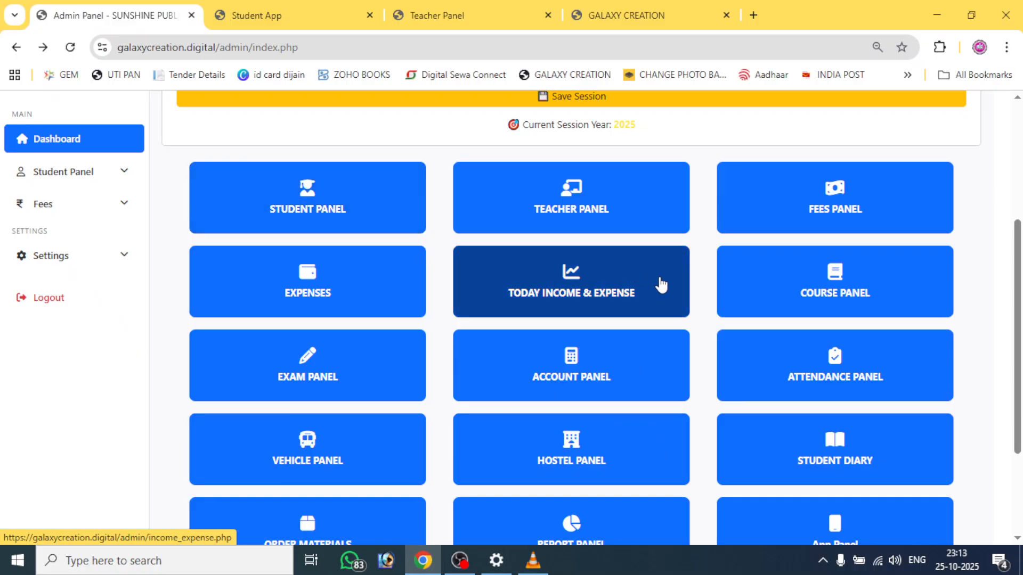
Open tuition fee collection from the Fees Panel and search for the student in class ONE, section A, roll 12
left_click(815, 221)
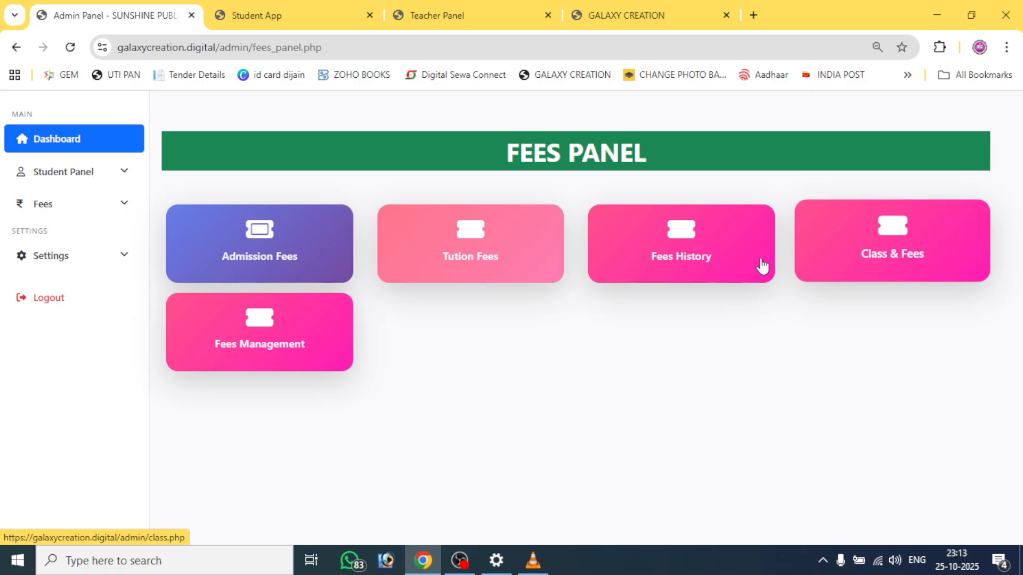
left_click(465, 254)
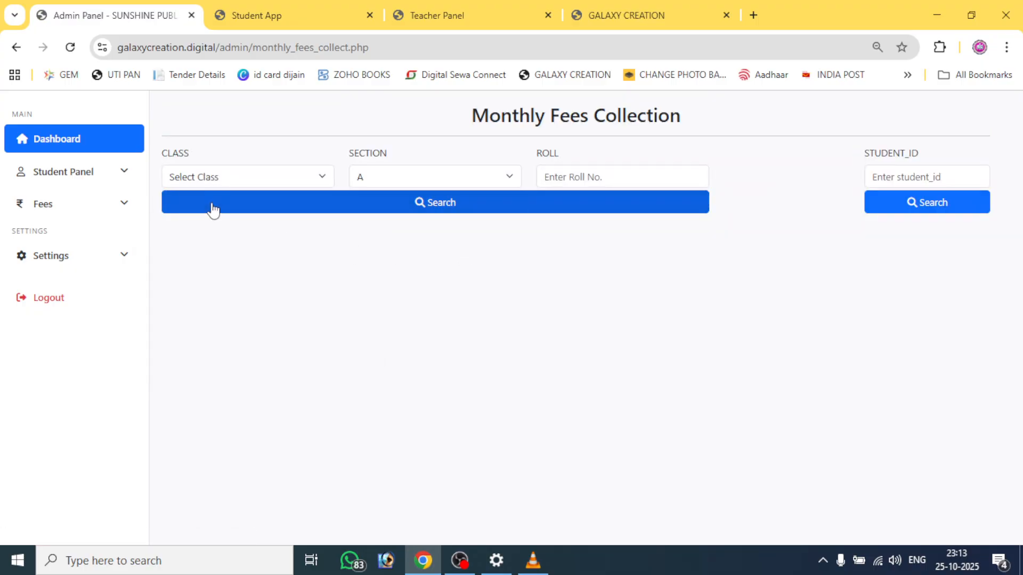
left_click(216, 178)
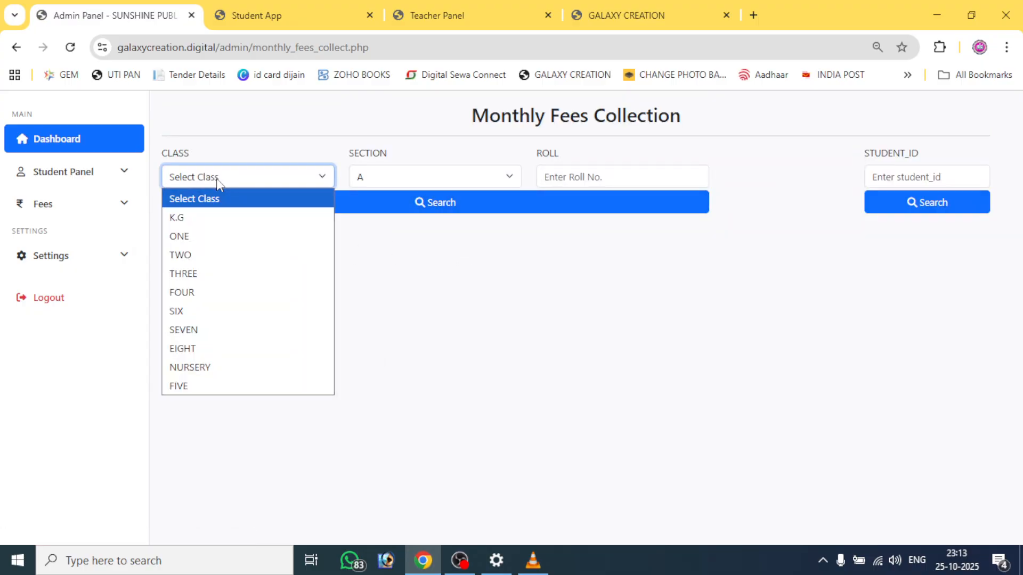
left_click(207, 237)
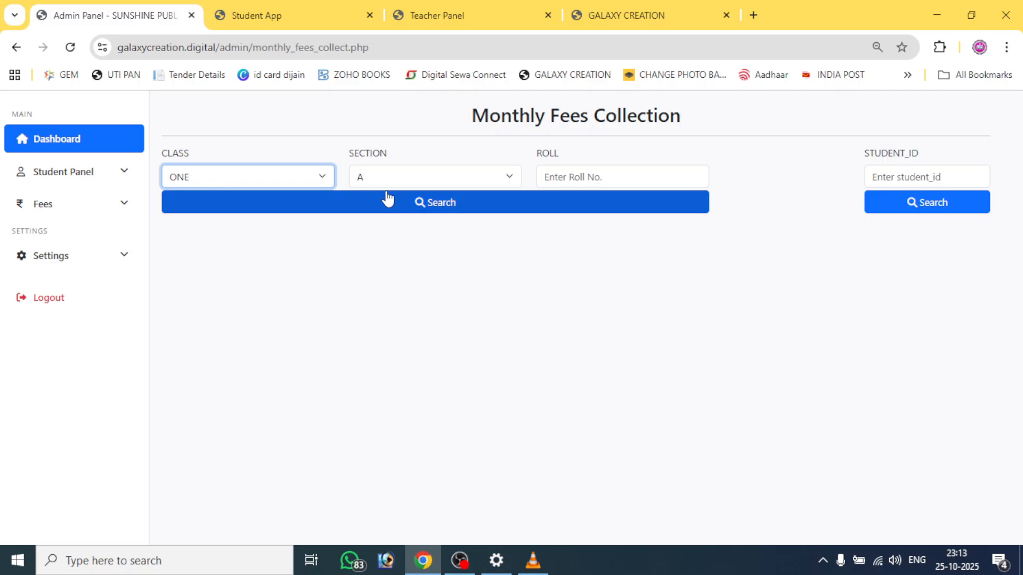
left_click(559, 175)
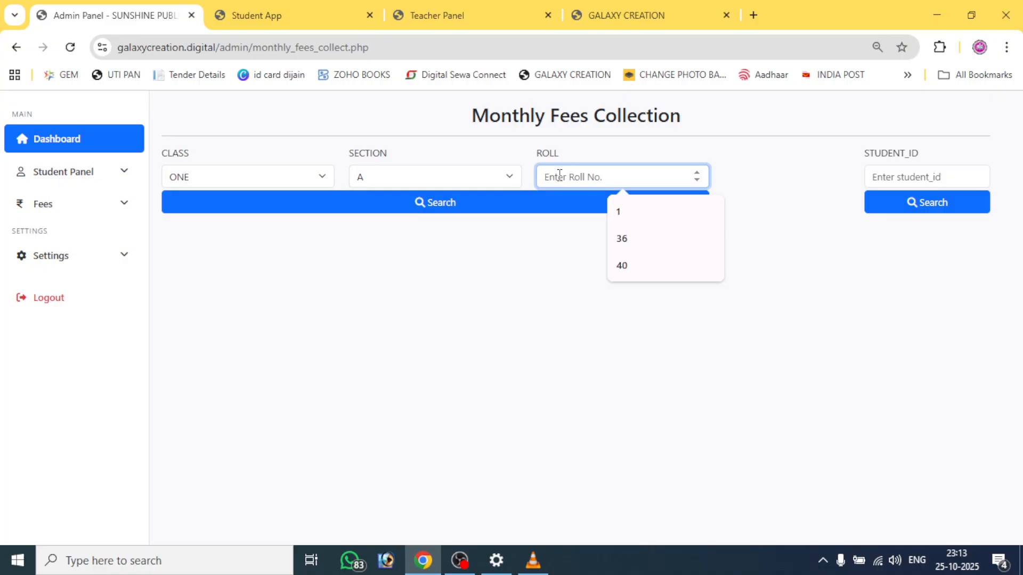
type("12")
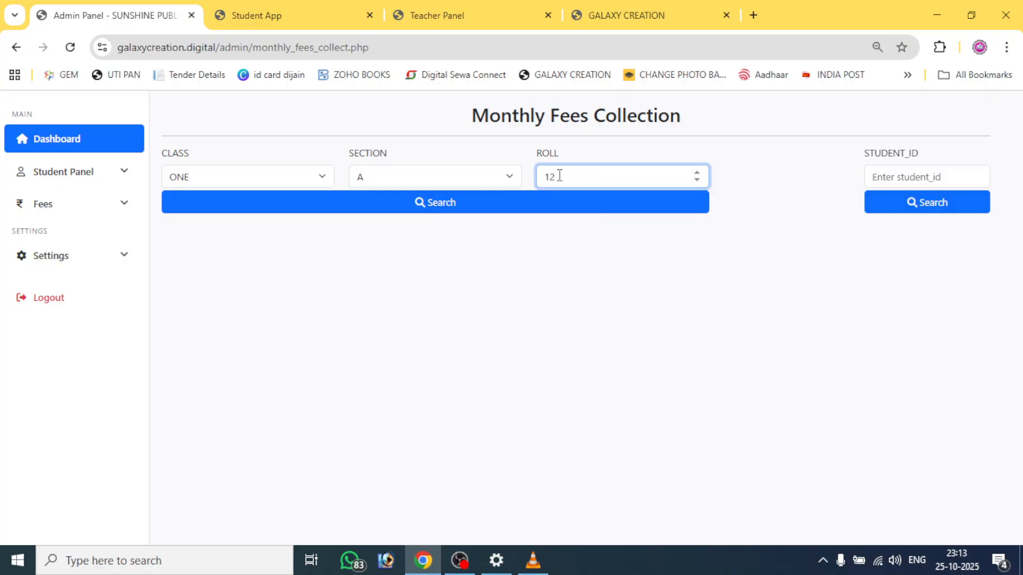
left_click(456, 200)
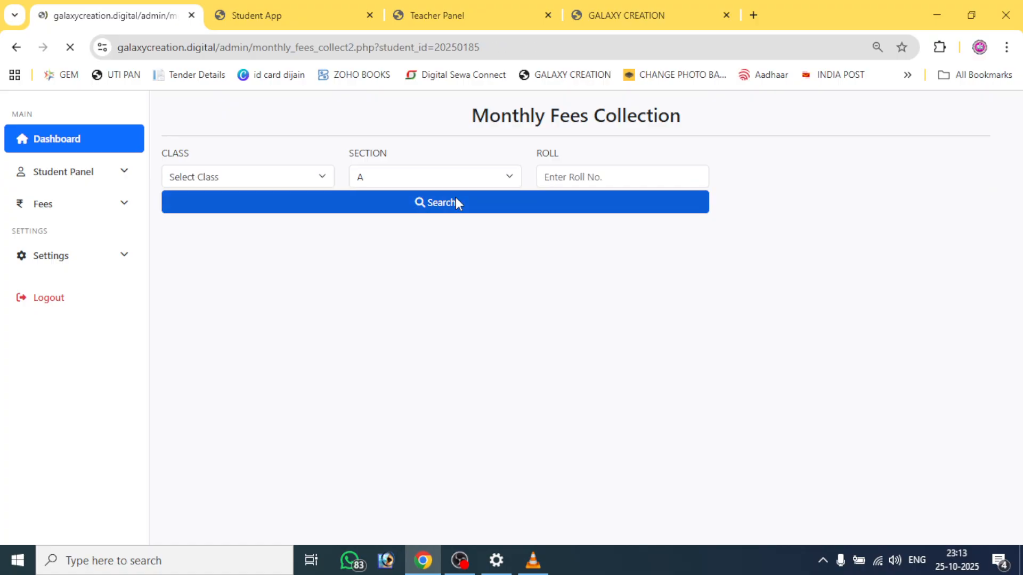
Pay the student's September tuition fee and 200 for October in cash, view the printable receipt, and return to the fee sheet
scroll(582, 285, "down", 1)
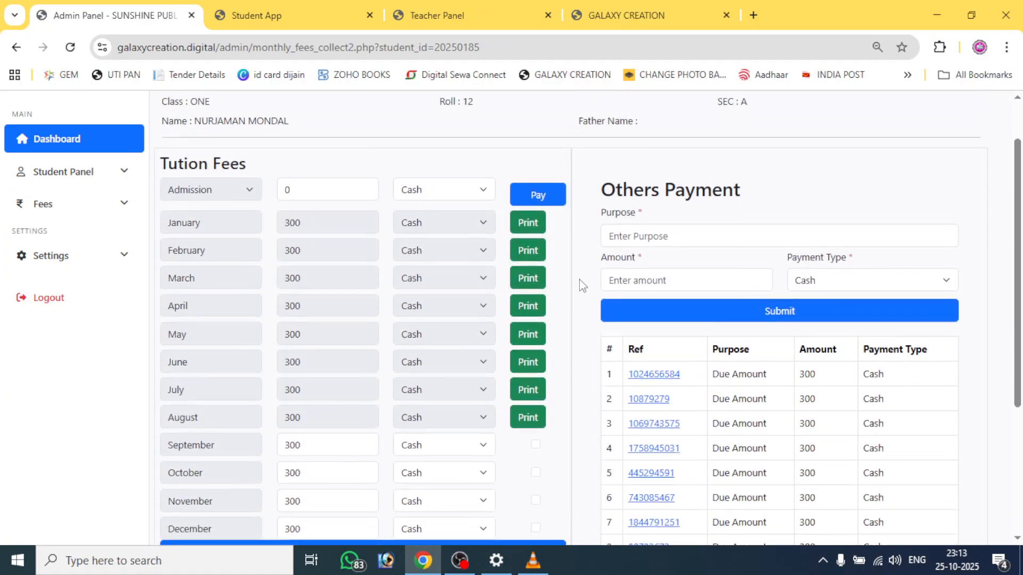
scroll(583, 286, "down", 2)
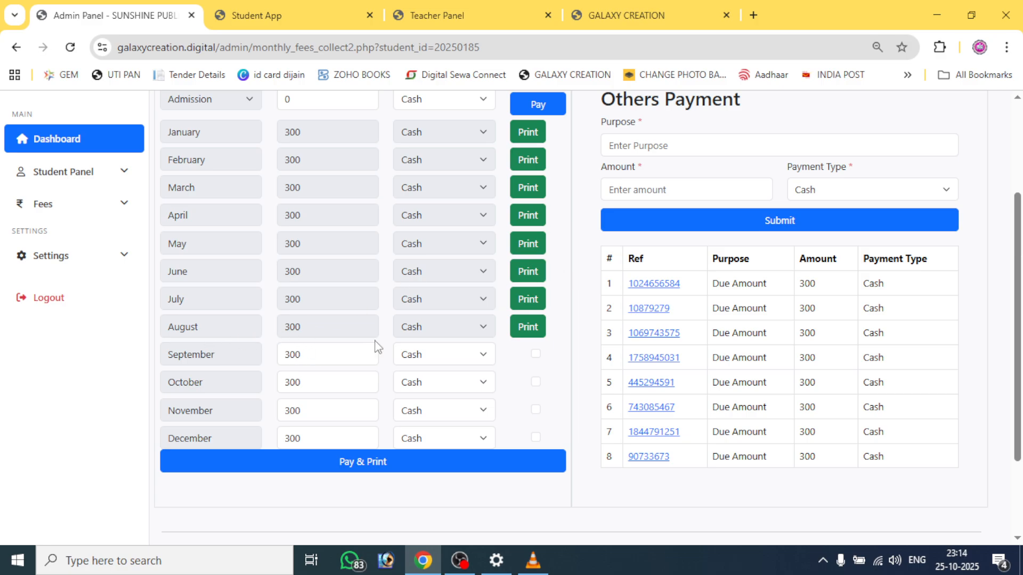
scroll(376, 346, "up", 1)
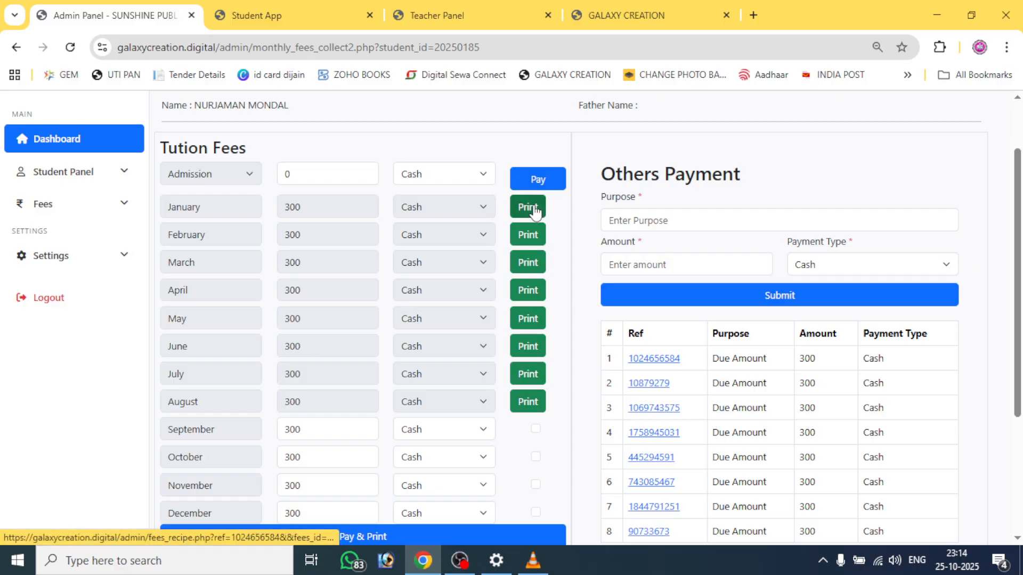
scroll(536, 333, "down", 3)
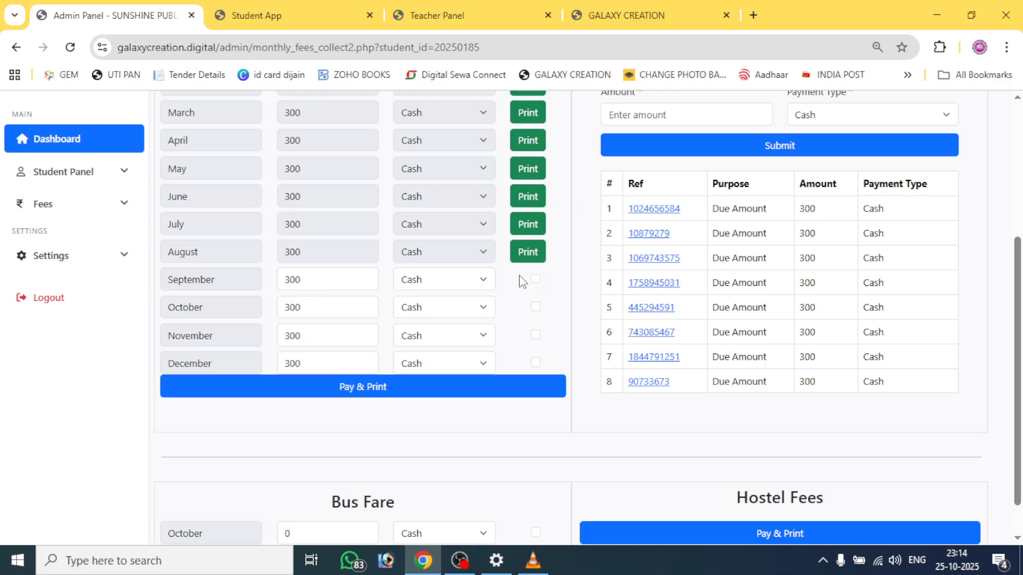
left_click(537, 279)
left_click(536, 307)
double_click(300, 303)
type("2")
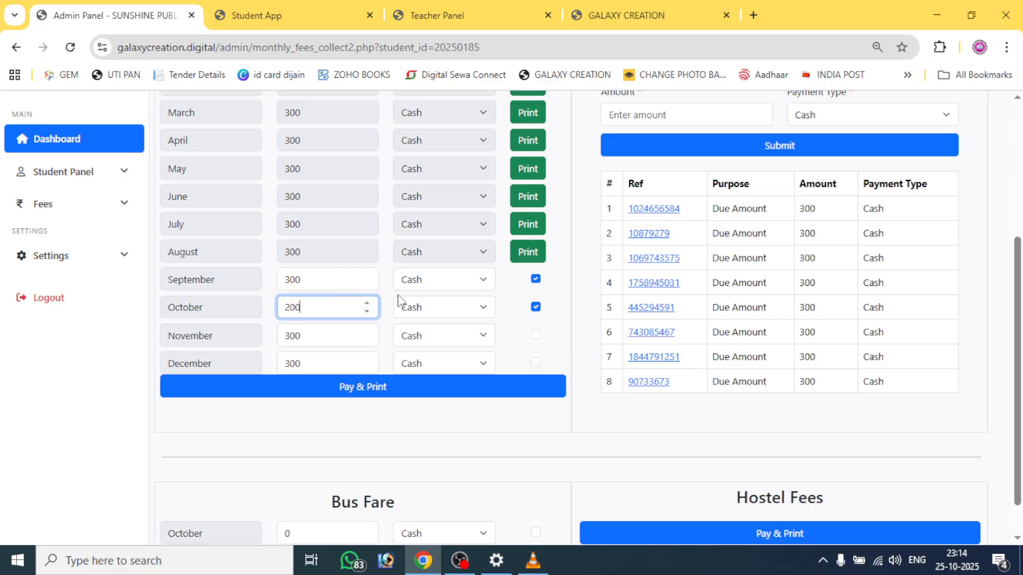
left_click(506, 298)
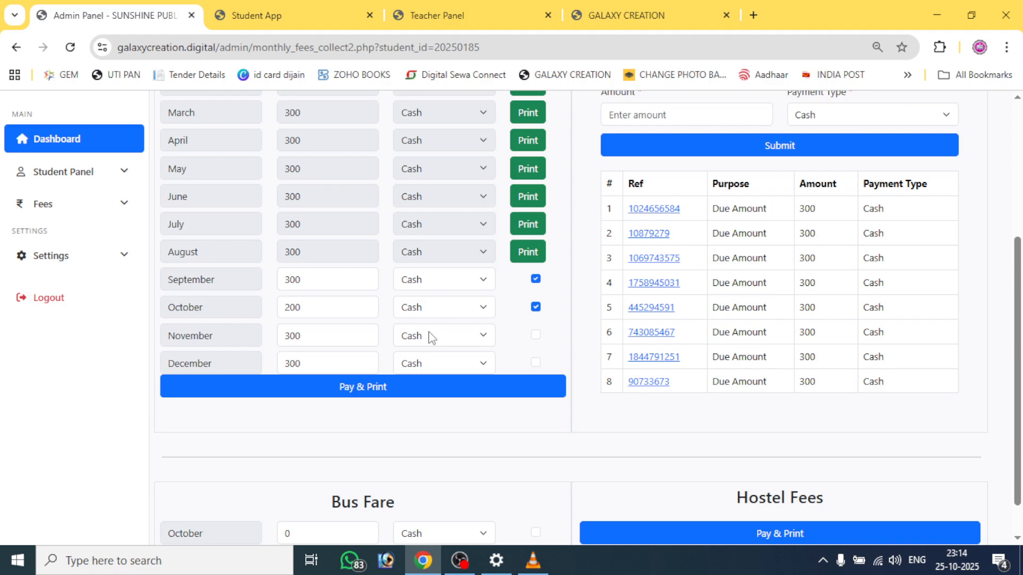
left_click(358, 391)
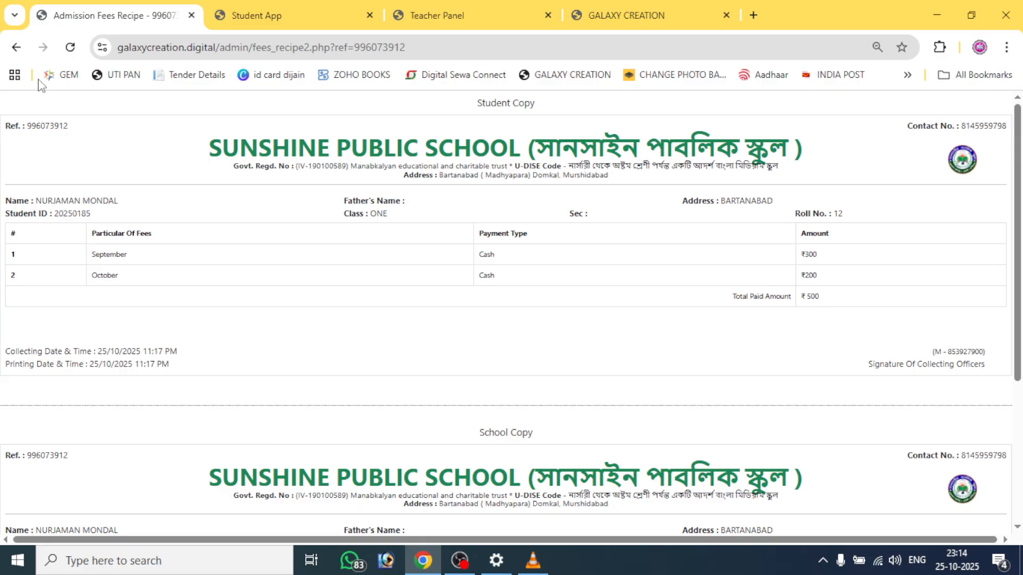
left_click(17, 48)
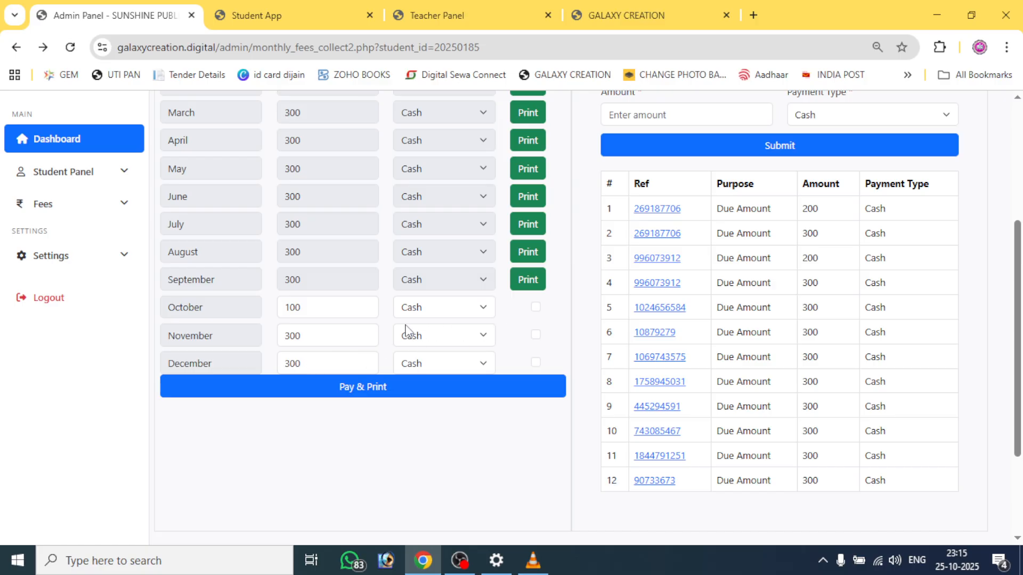
Mark the October, November and December tuition fees for payment
left_click(535, 307)
left_click(536, 334)
left_click(536, 363)
Examine the purpose, amount and payment type fields under Others Payment, and return to the Fees Panel without submitting
scroll(484, 350, "up", 3)
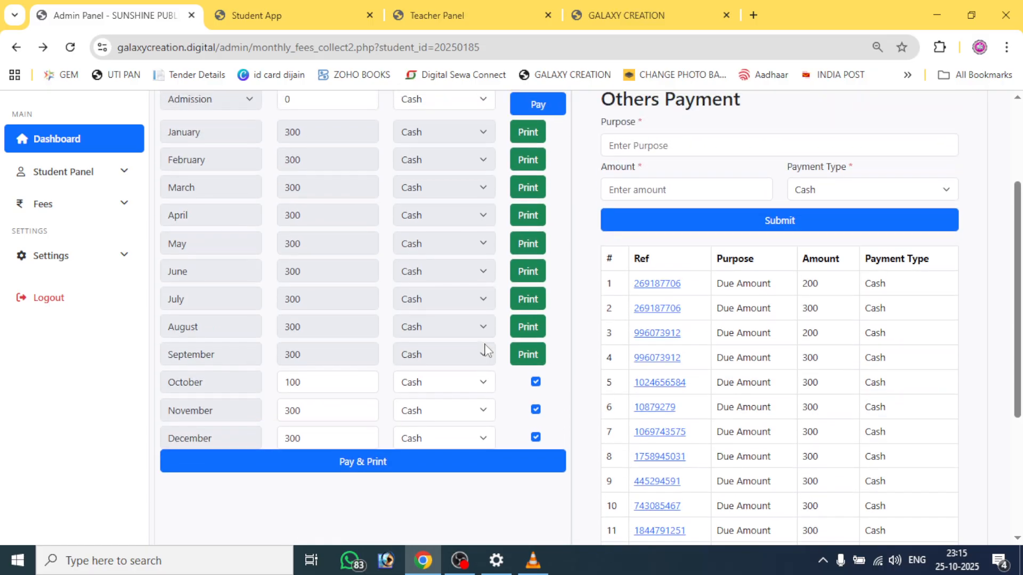
scroll(485, 333, "up", 2)
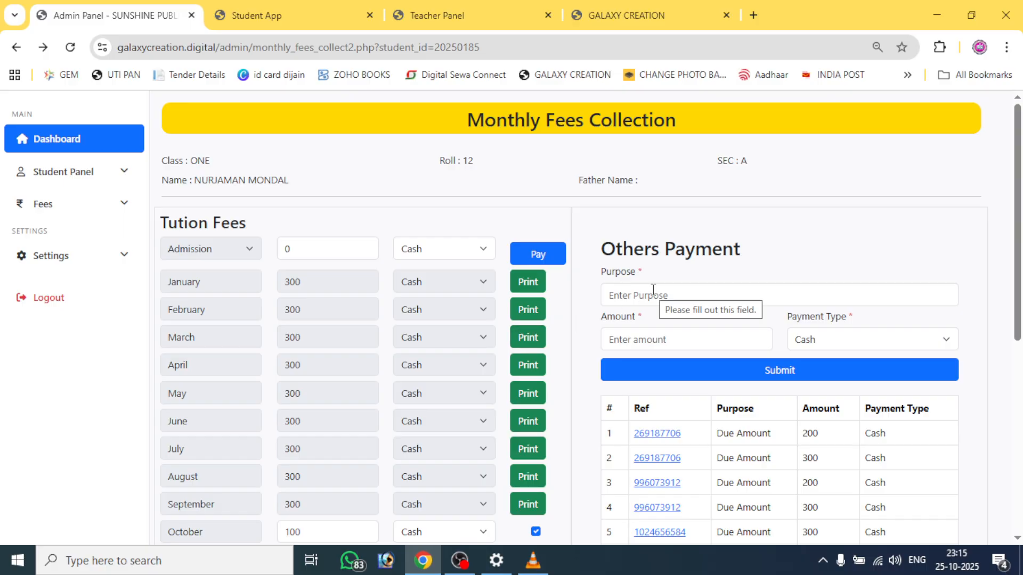
left_click(638, 296)
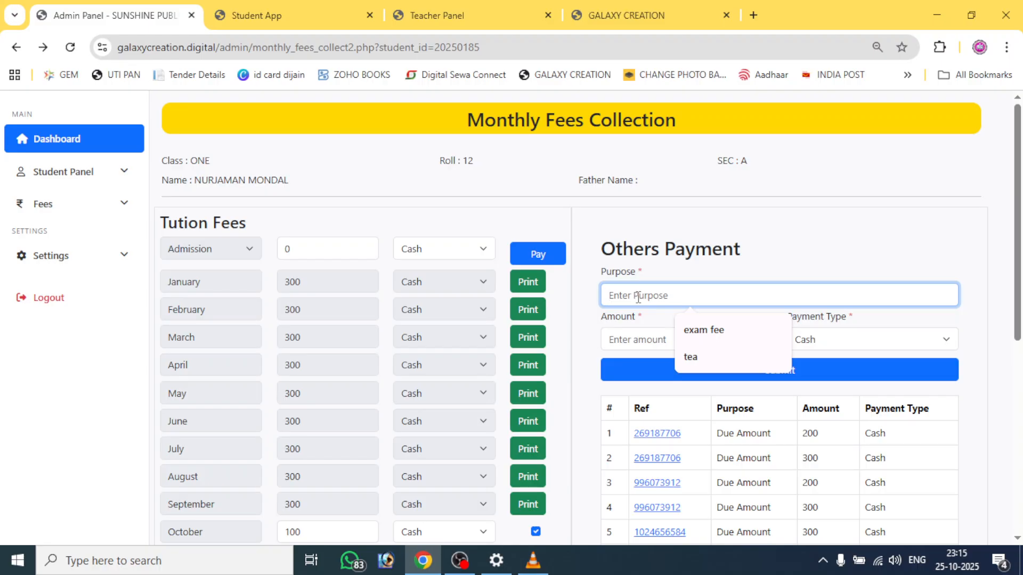
left_click(633, 338)
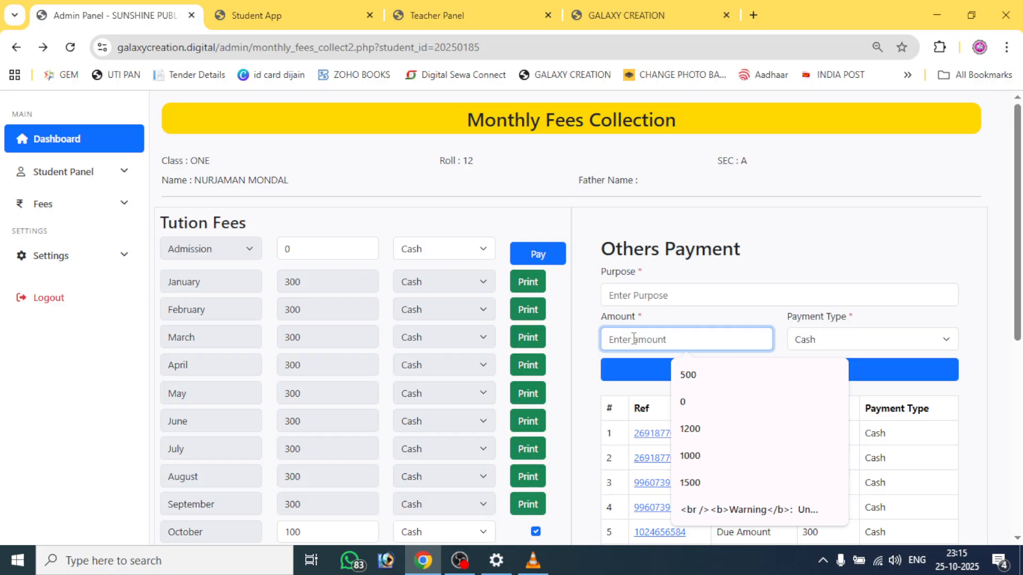
left_click(820, 341)
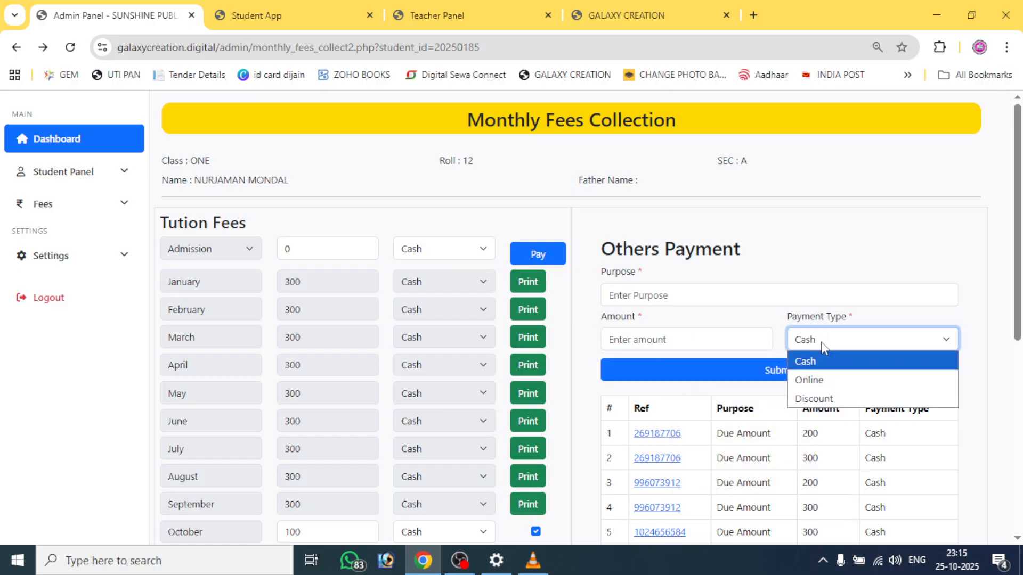
left_click(766, 331)
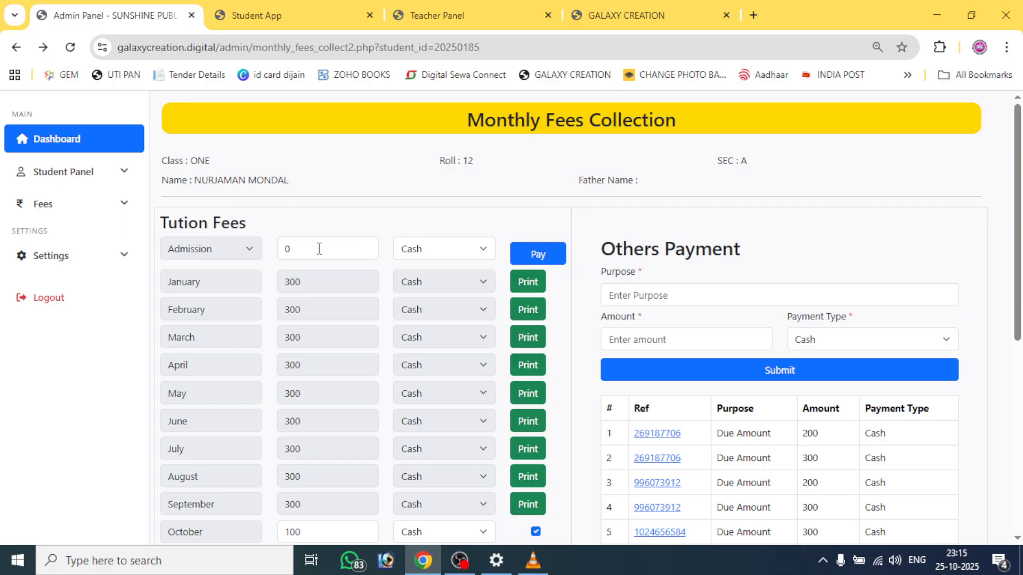
left_click(17, 48)
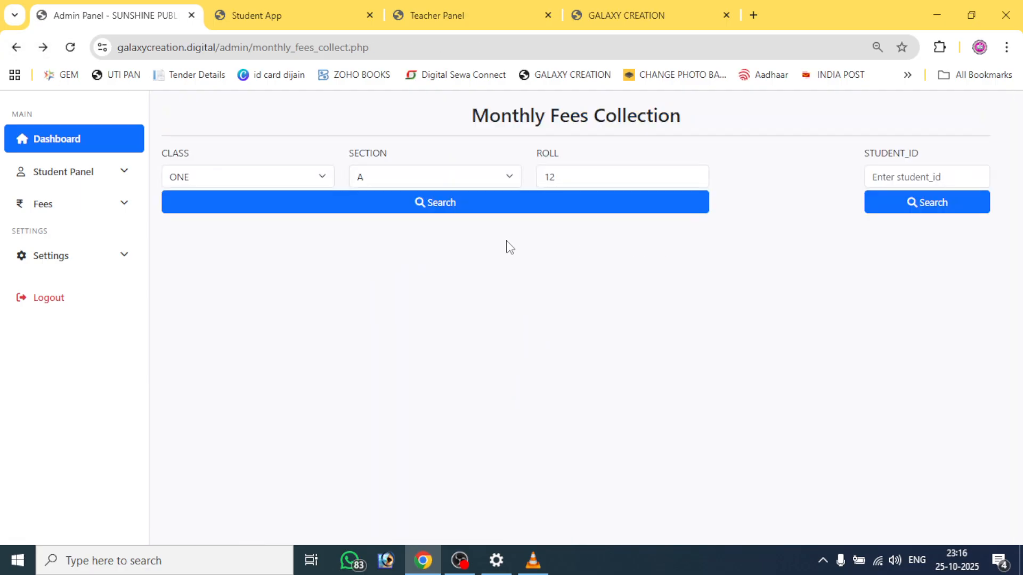
left_click(17, 48)
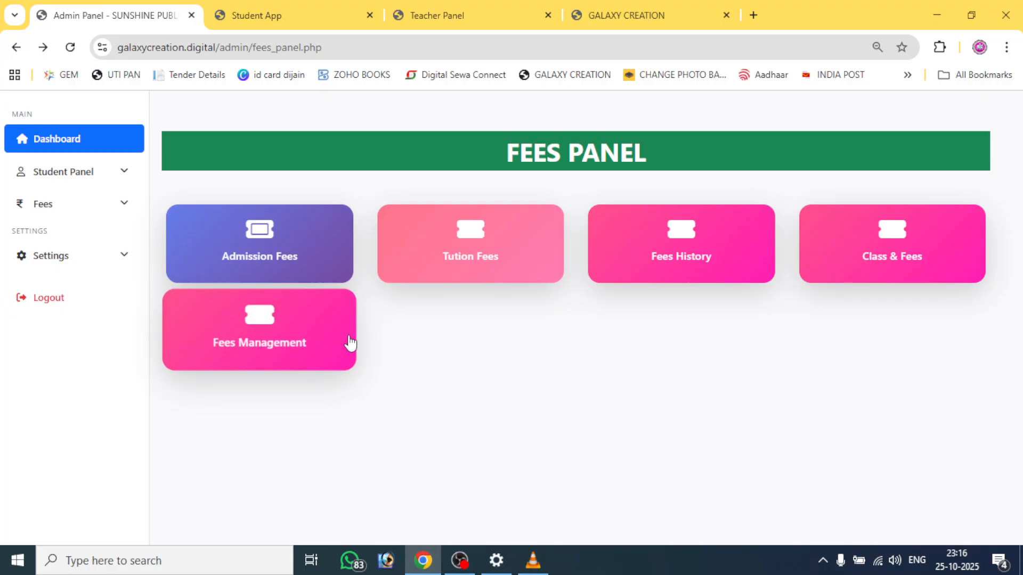
Open the fee edit form of the third student in Fees Management, and return to the Fees Panel without updating
left_click(347, 345)
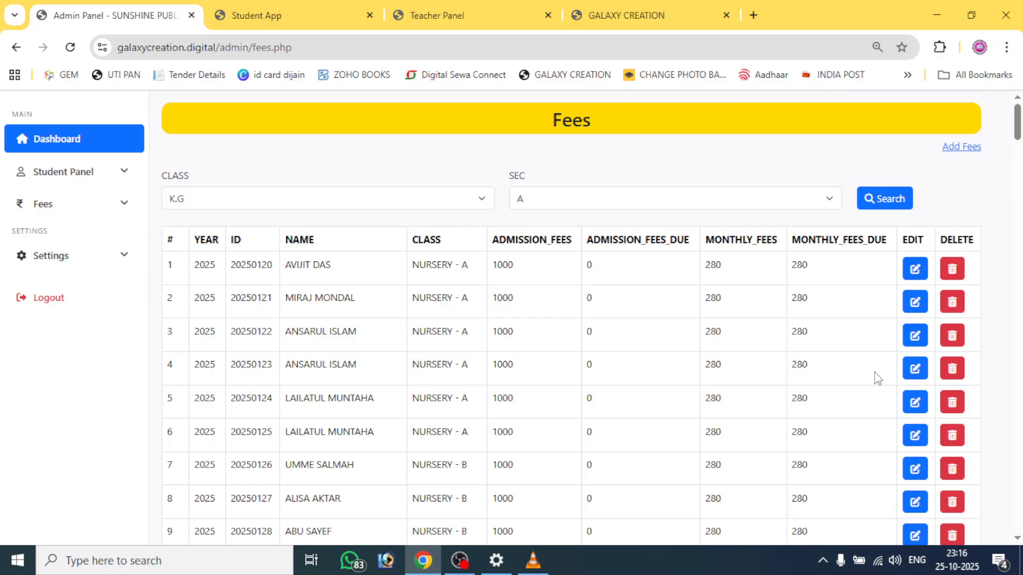
left_click(915, 339)
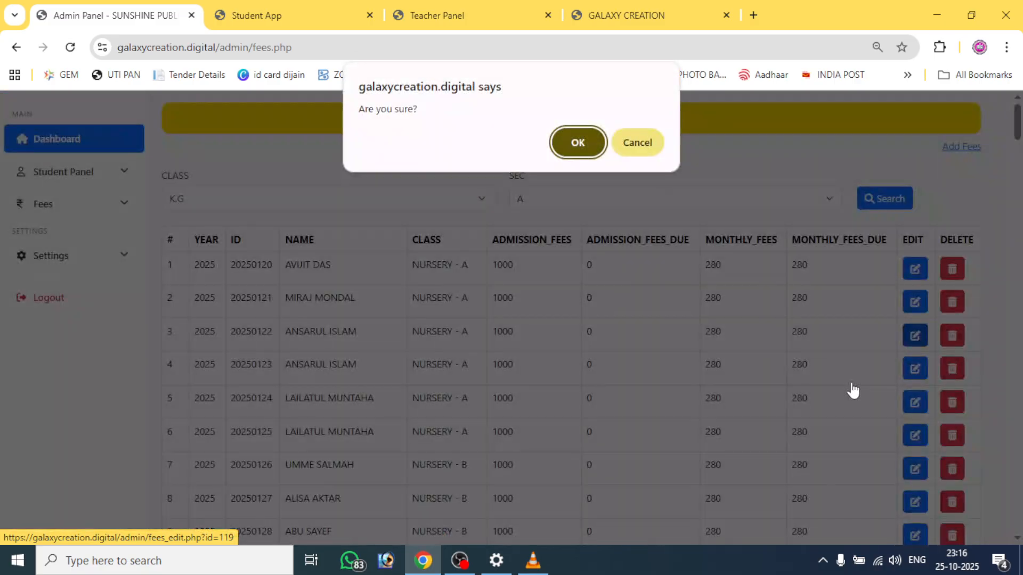
left_click(576, 141)
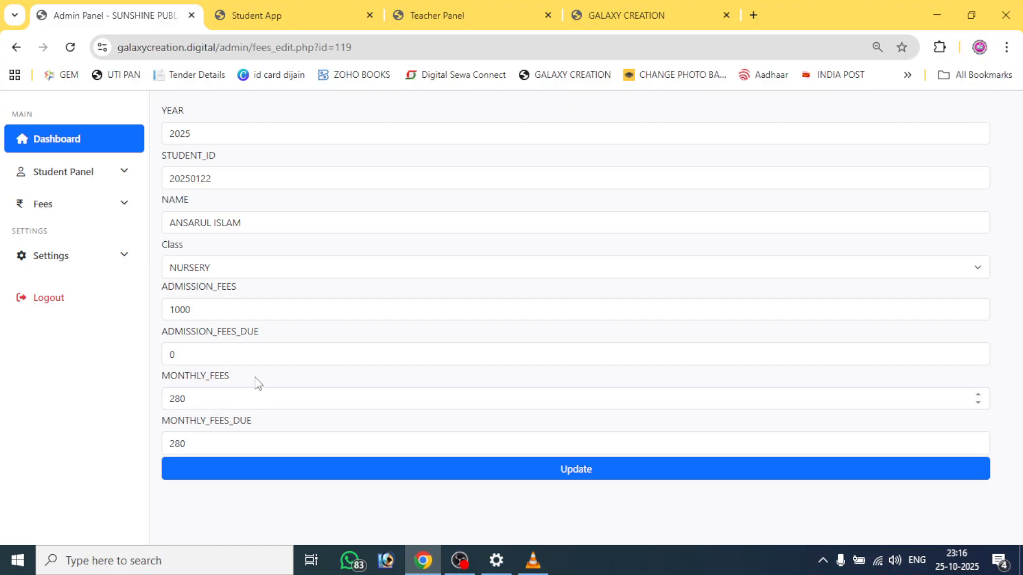
left_click(16, 47)
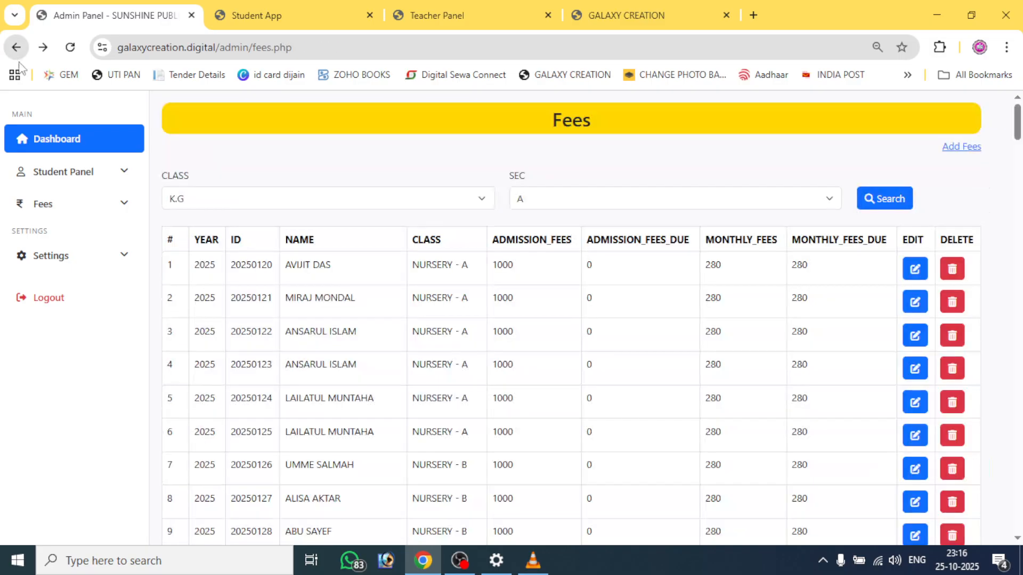
left_click(16, 47)
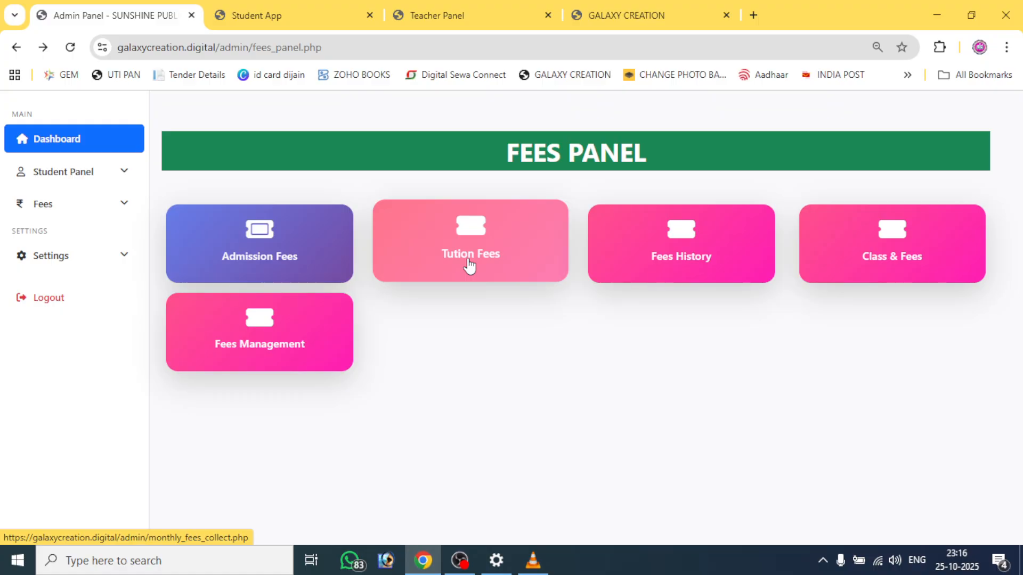
View the Fees History list of collected payments and return to the dashboard
left_click(658, 260)
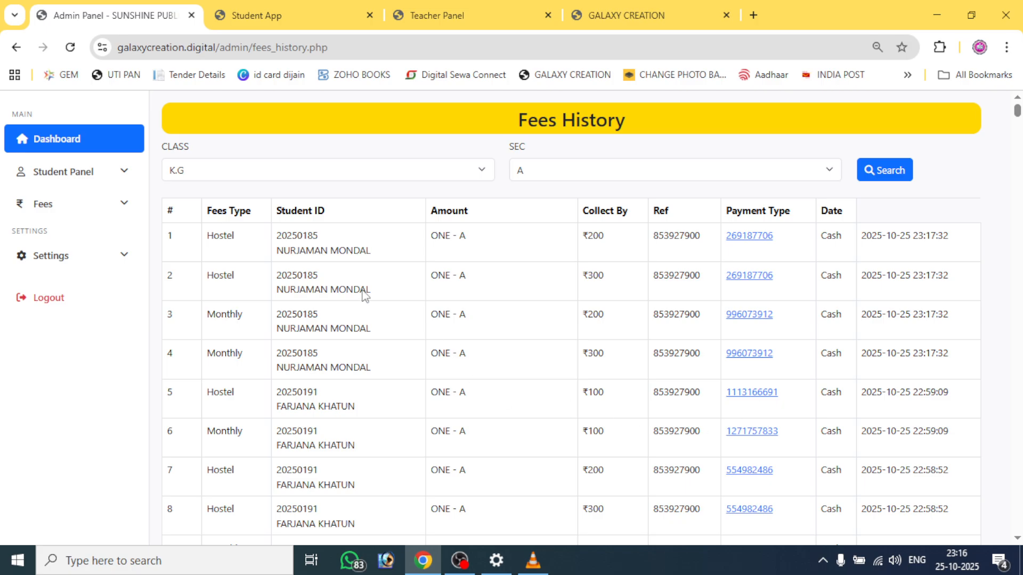
left_click(23, 47)
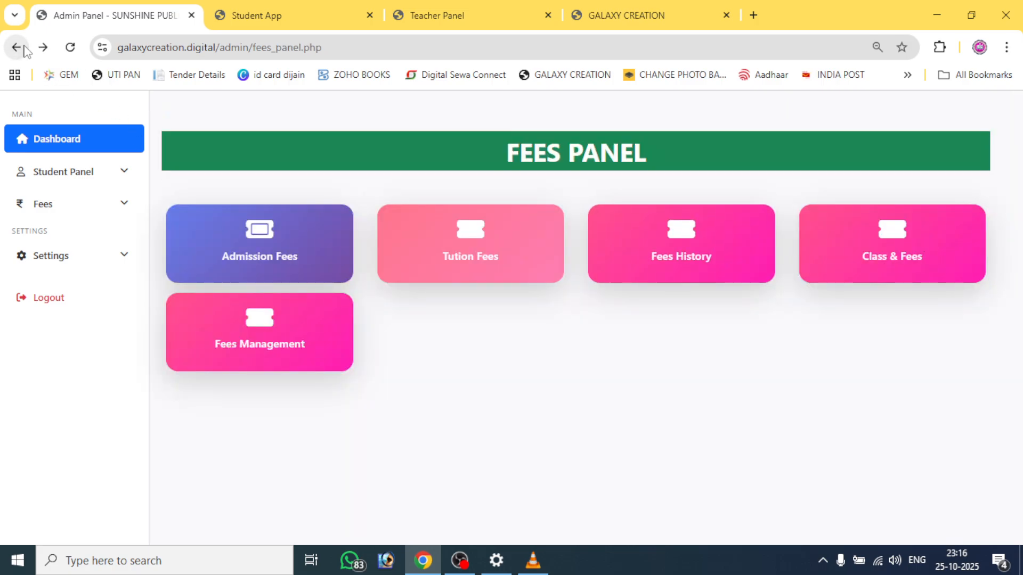
left_click(17, 47)
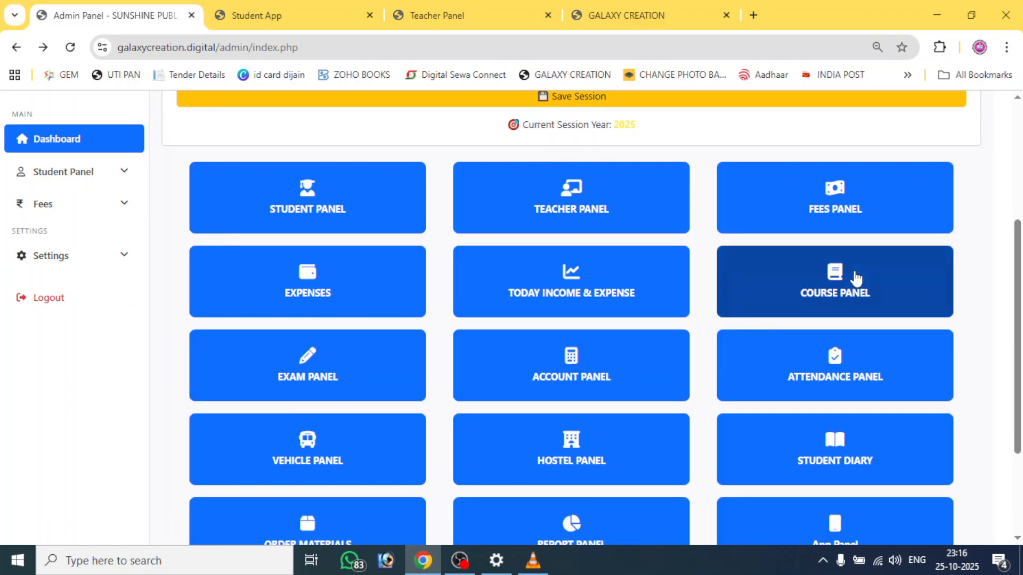
Open the Expenses page and look through its entry form and the list of recorded expenses
left_click(302, 290)
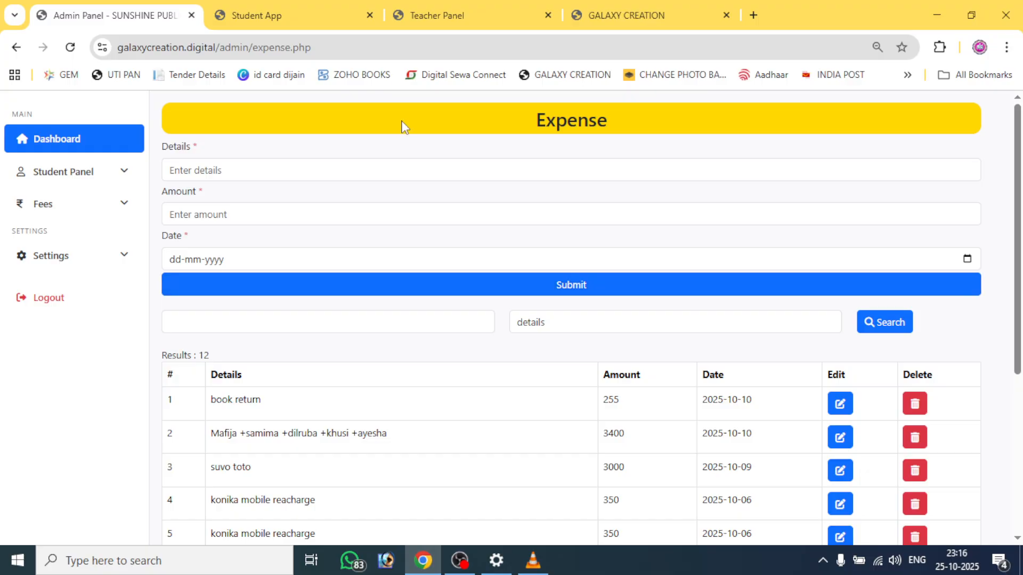
left_click(273, 175)
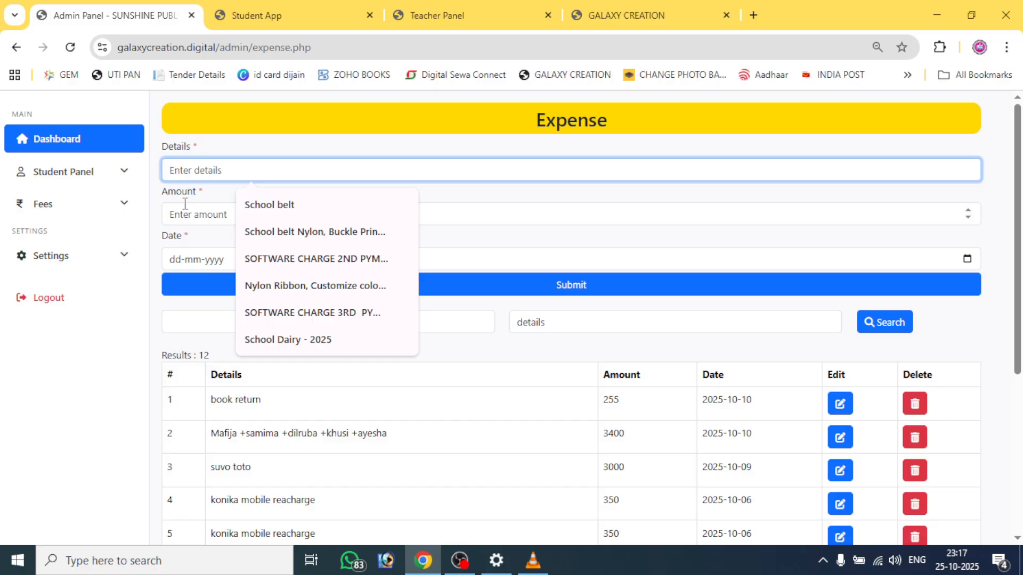
left_click(219, 197)
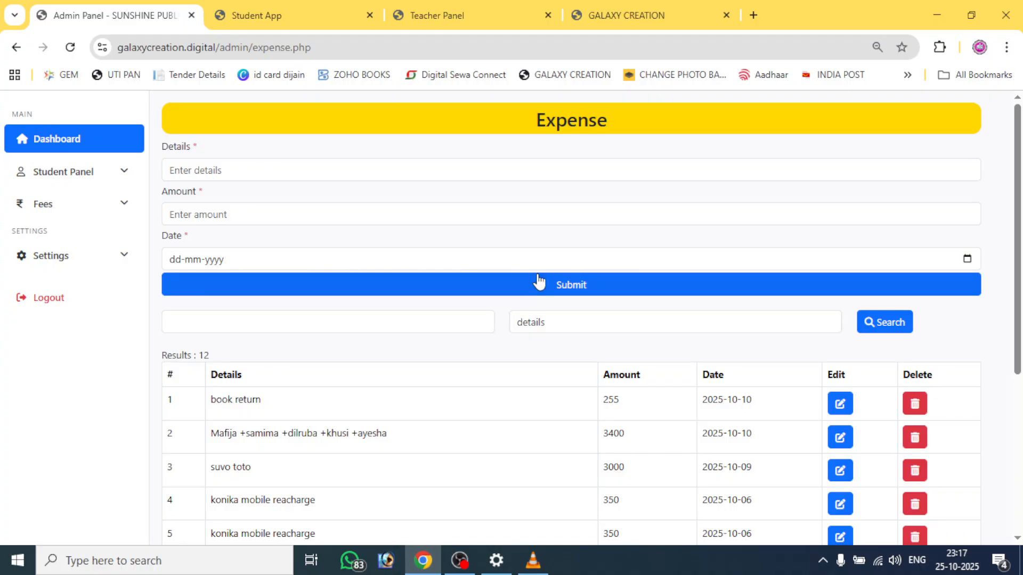
scroll(745, 453, "down", 2)
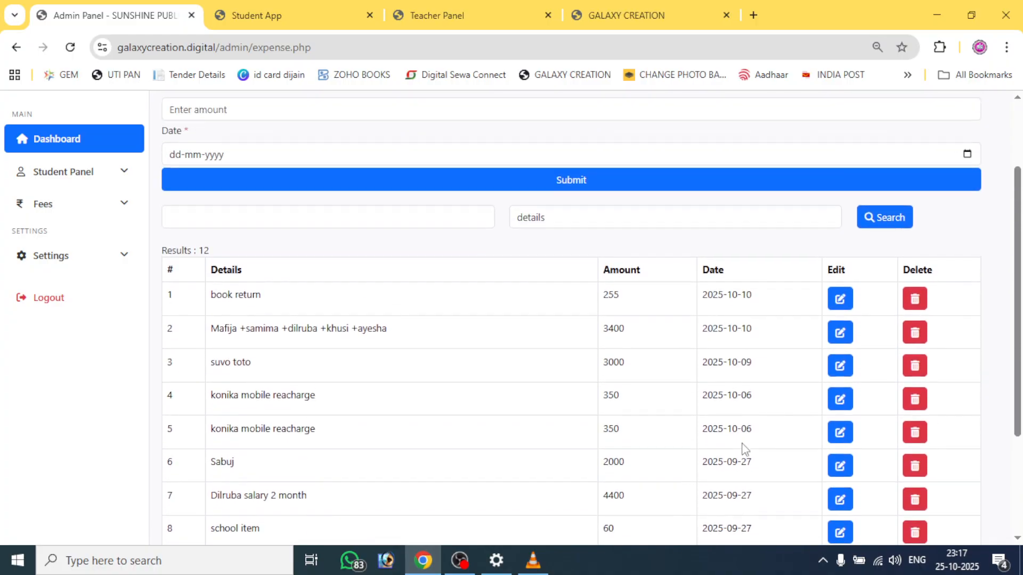
Leave the Expenses page, view the Today Income & Expense report, and return to the dashboard
scroll(744, 452, "up", 3)
left_click(15, 48)
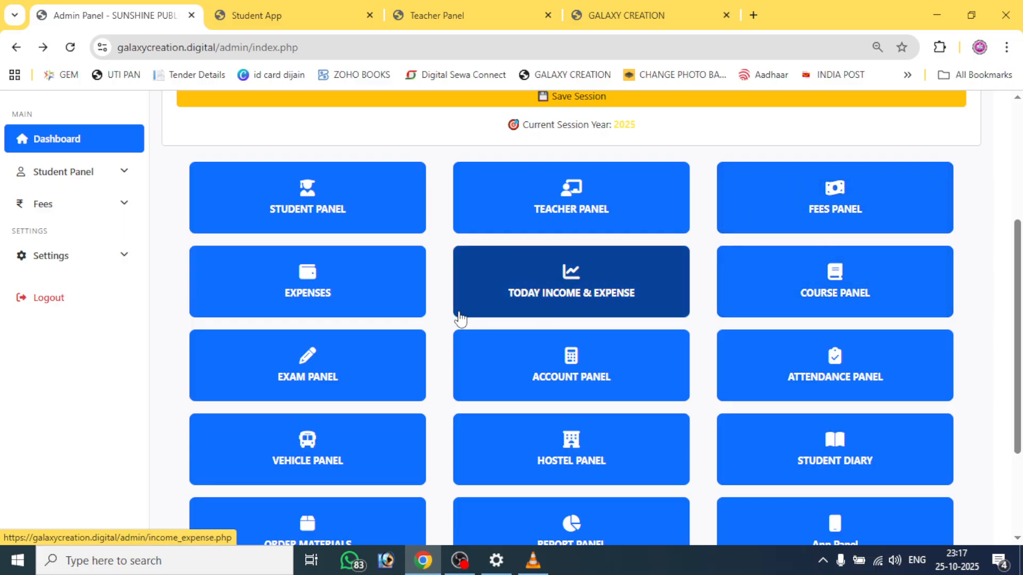
left_click(554, 292)
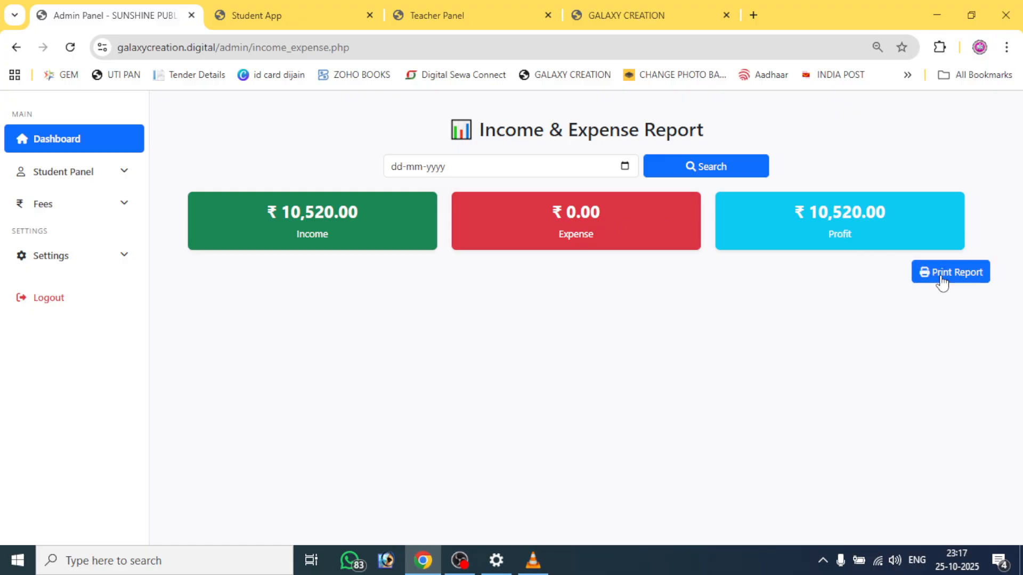
left_click(16, 48)
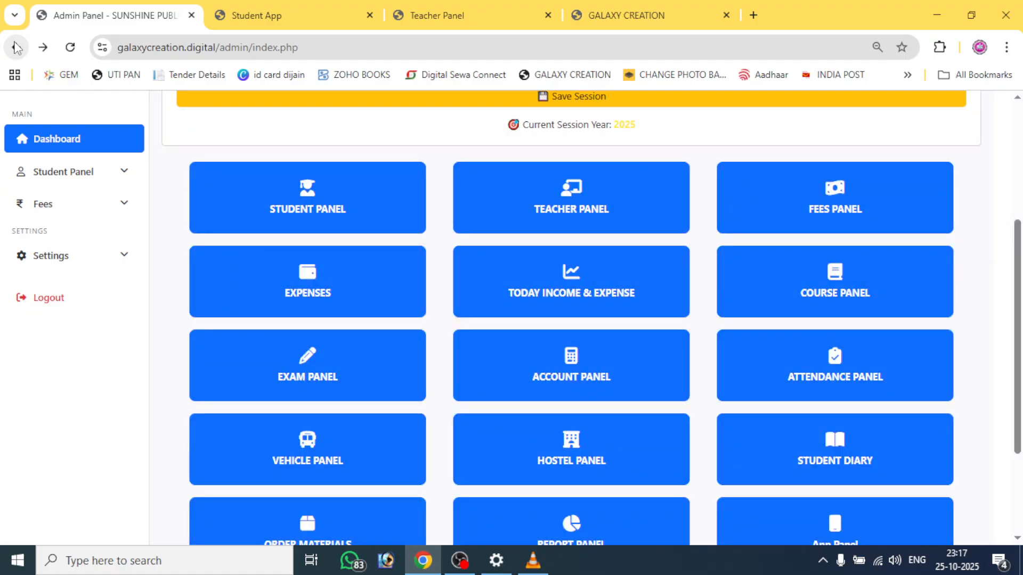
Look through the income and expense details of the Account Panel report for 01-10-2025 to 31-10-2025, and return to the dashboard
left_click(579, 377)
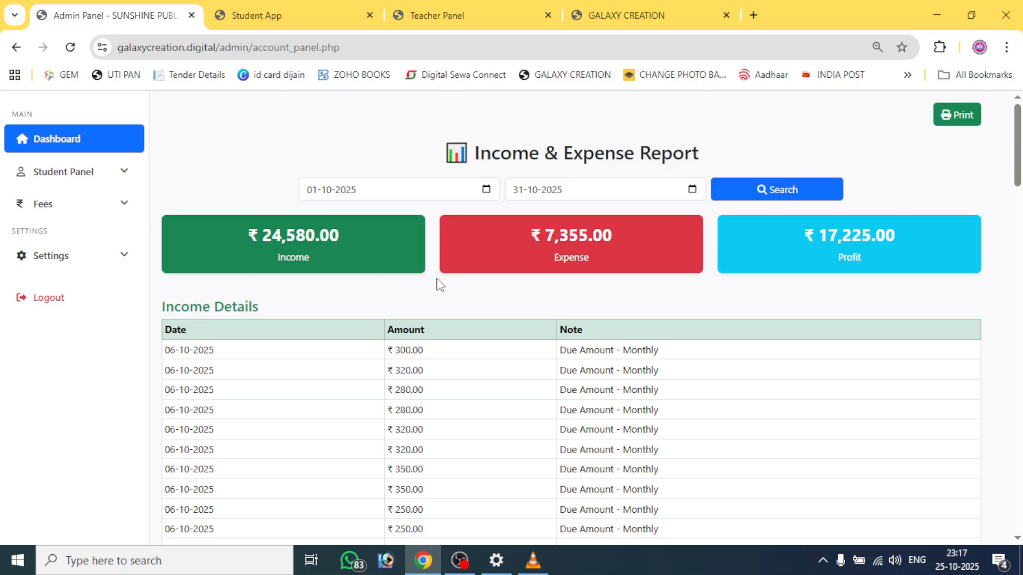
left_click(307, 190)
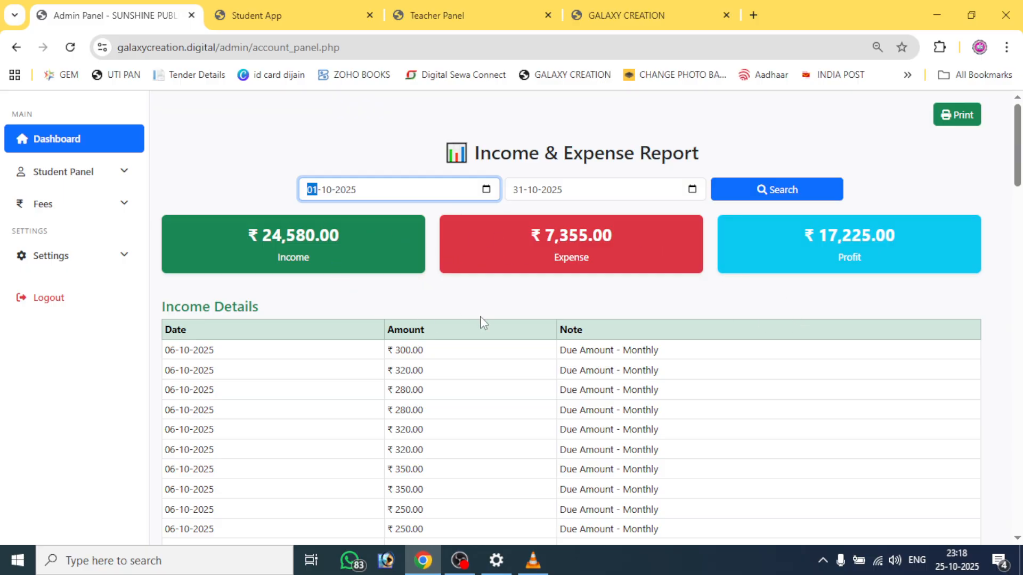
scroll(565, 383, "down", 20)
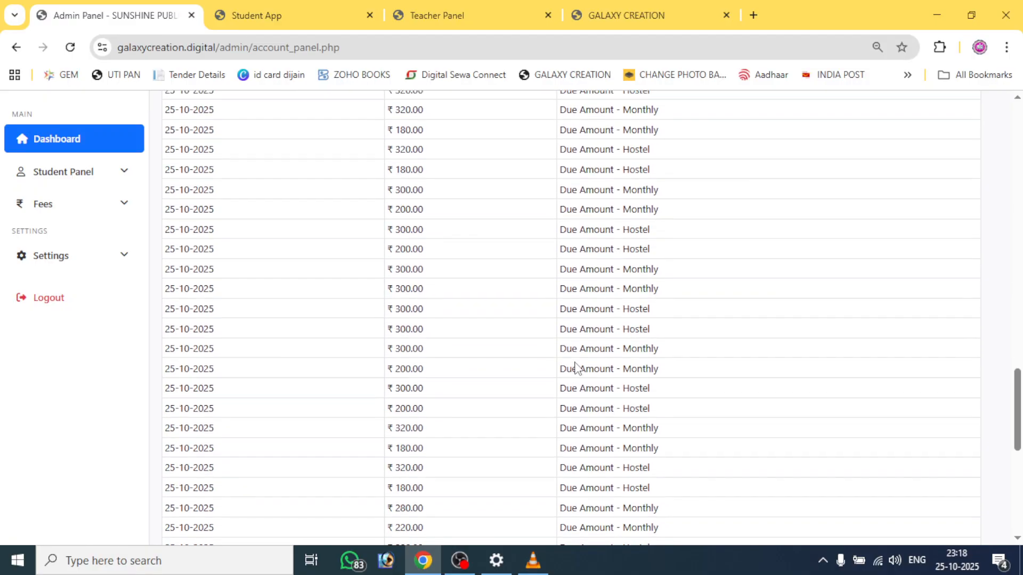
scroll(579, 359, "up", 1)
scroll(580, 357, "down", 1)
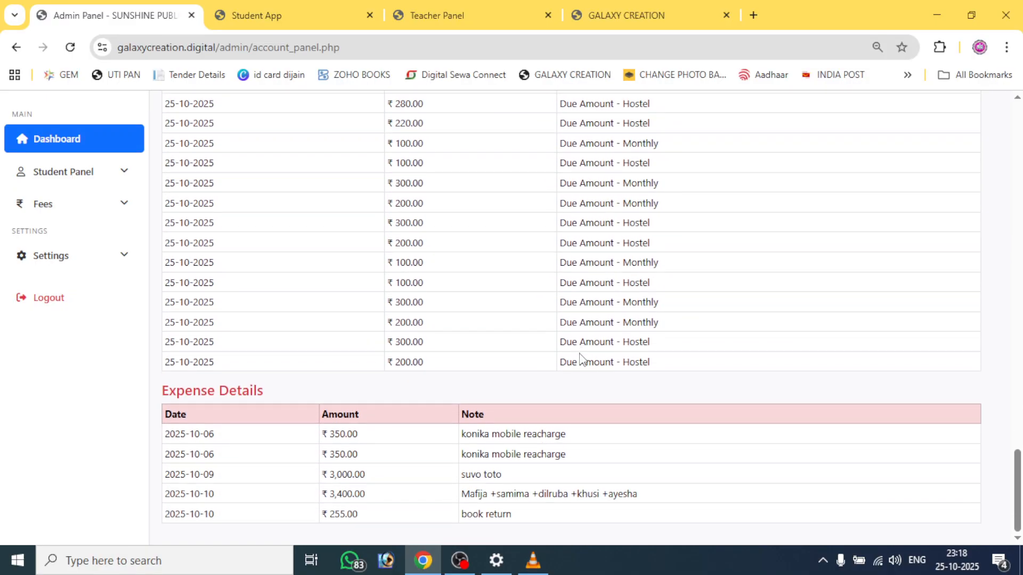
scroll(581, 346, "up", 10)
scroll(583, 335, "up", 15)
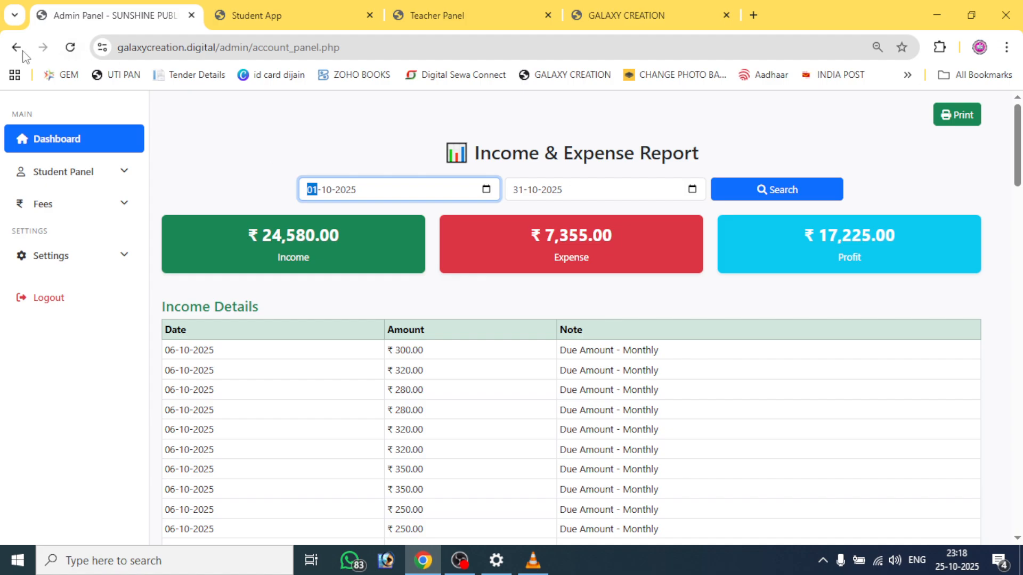
left_click(17, 48)
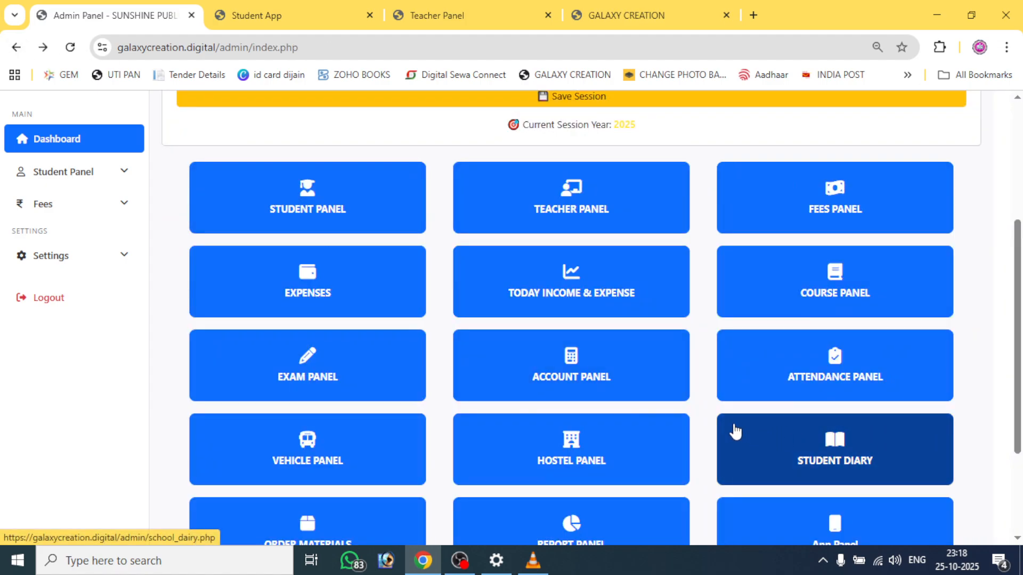
Open the Class page of the Course Panel, look through the class fee list, and return to the Course Panel
left_click(829, 302)
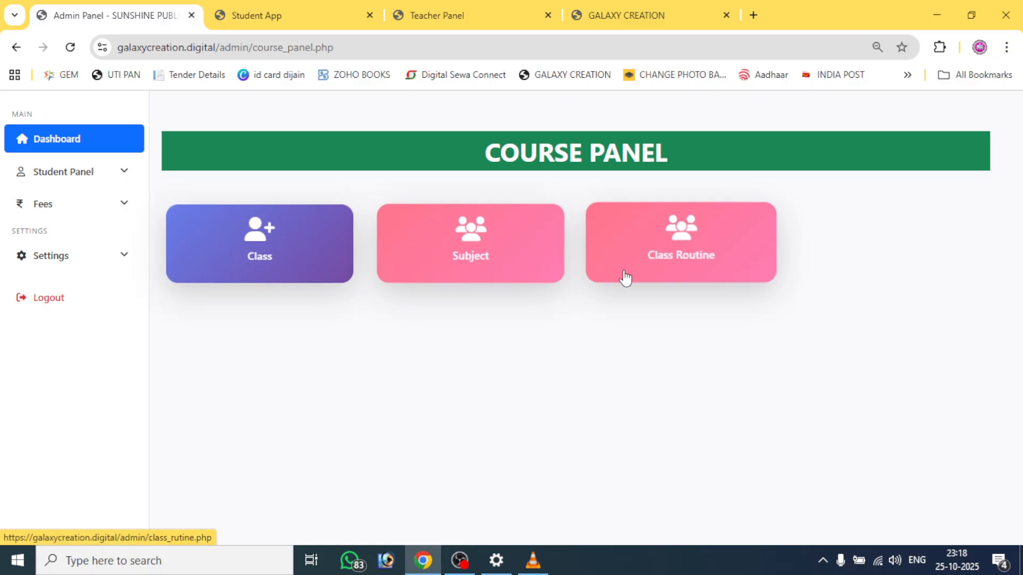
left_click(279, 245)
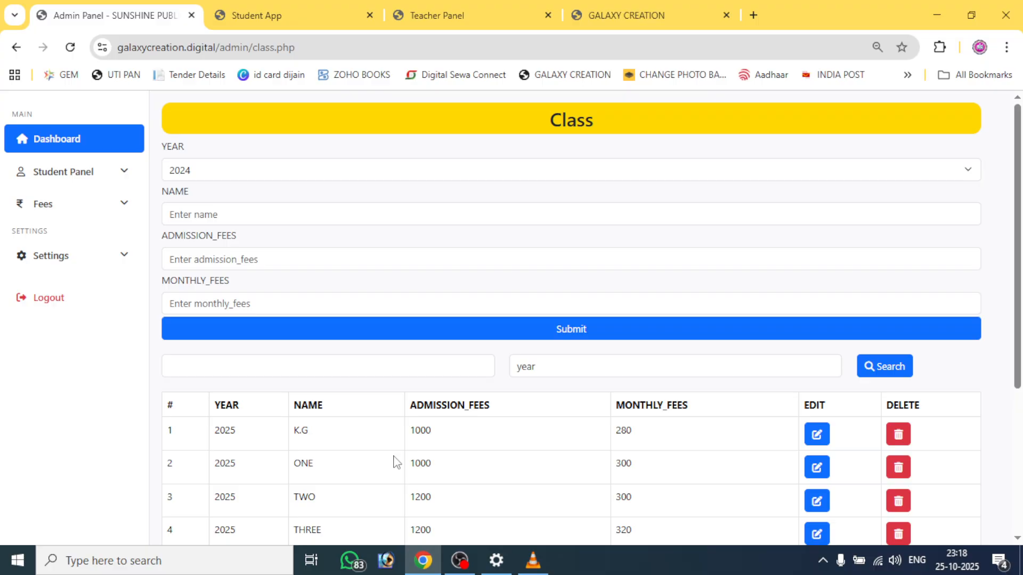
scroll(397, 463, "down", 1)
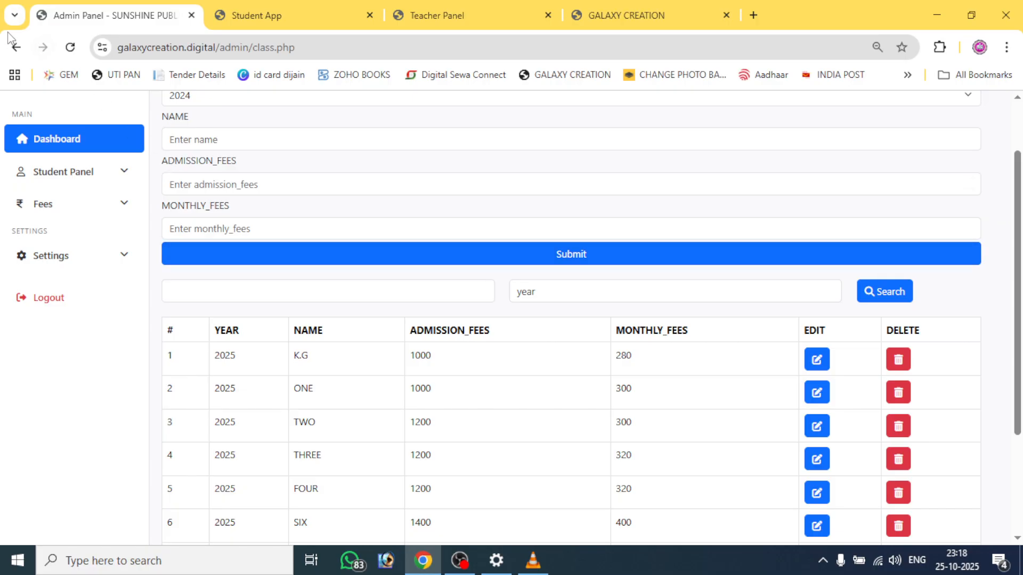
left_click(16, 47)
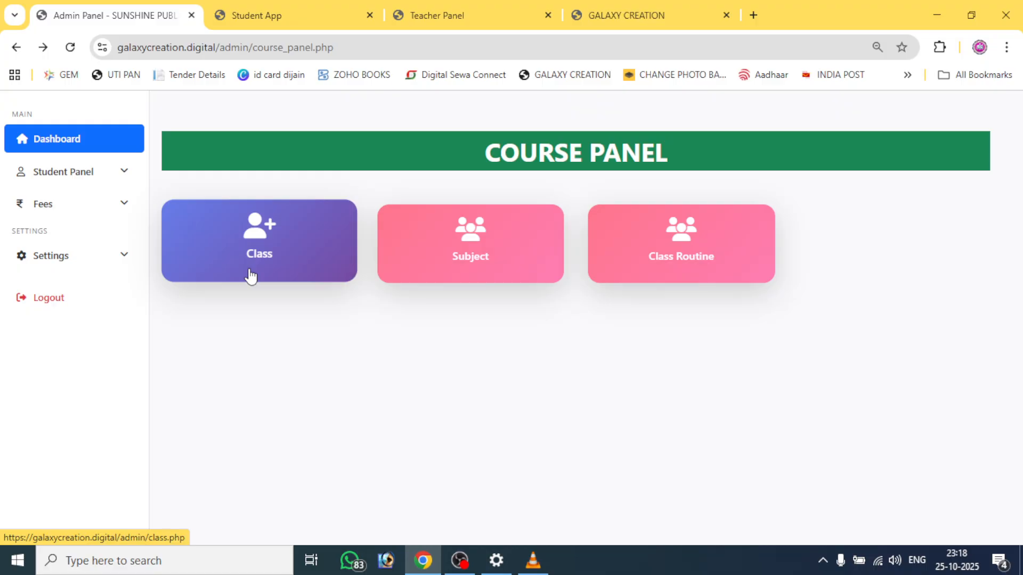
Look through the Subject page's entry form and subject list, and return to the Course Panel
left_click(456, 262)
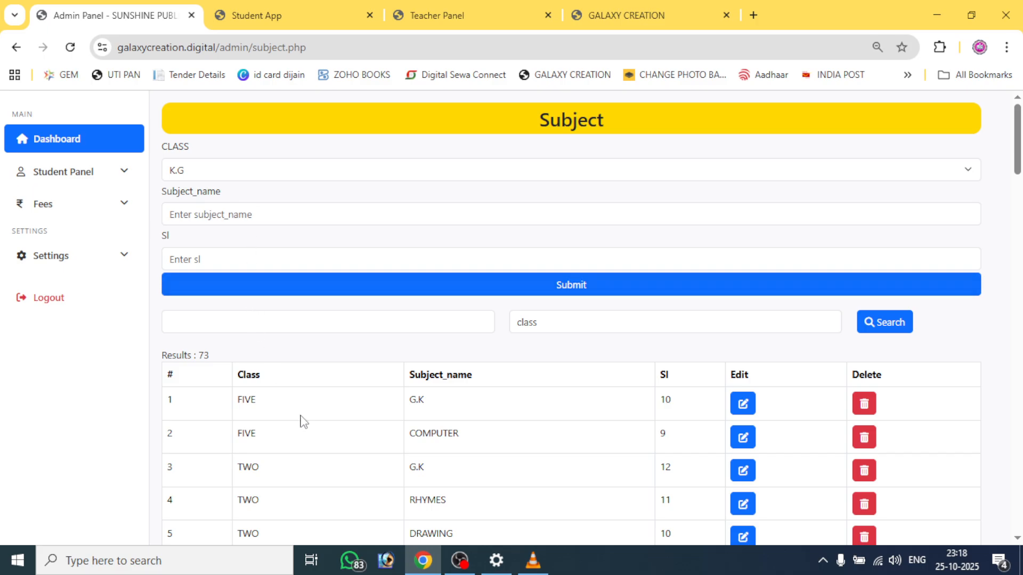
scroll(500, 436, "down", 7)
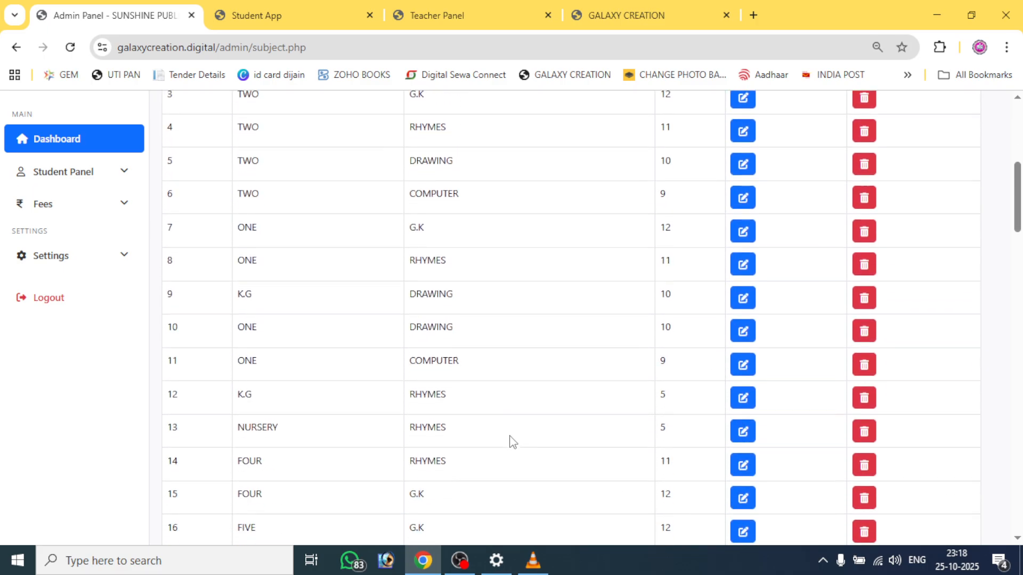
scroll(511, 442, "up", 4)
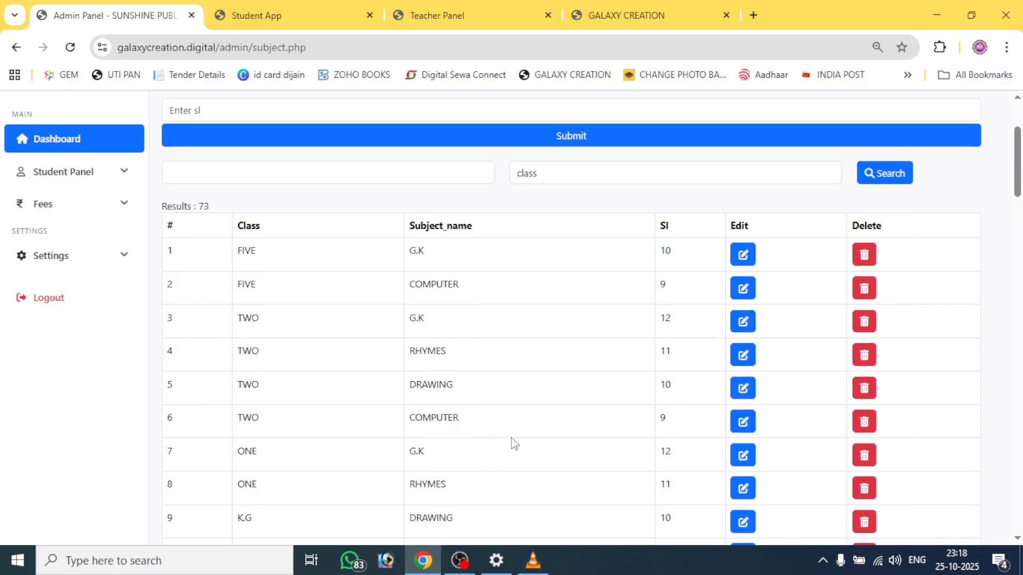
scroll(511, 442, "up", 3)
left_click(13, 49)
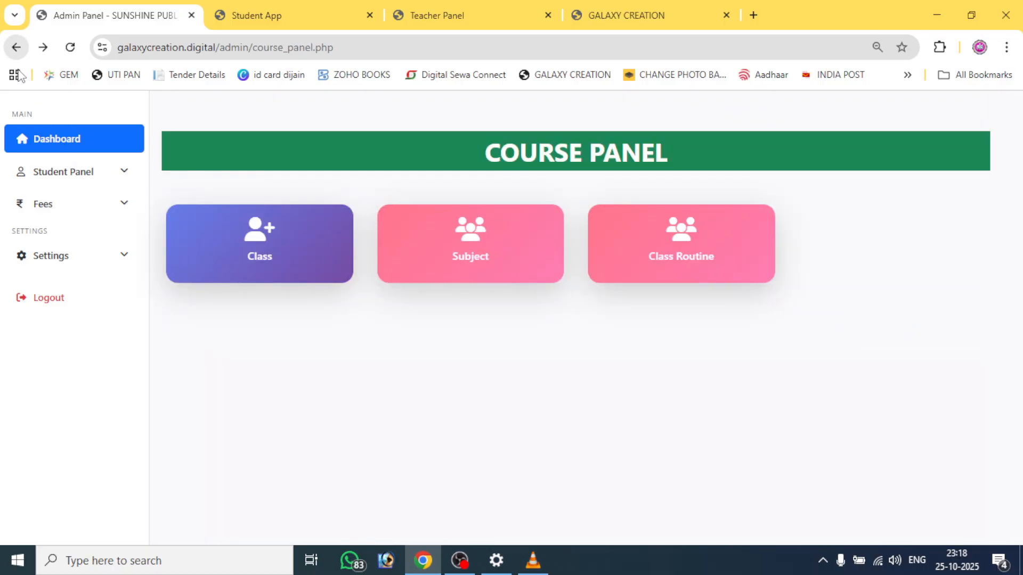
Open the Class Routine for class K.G
left_click(717, 251)
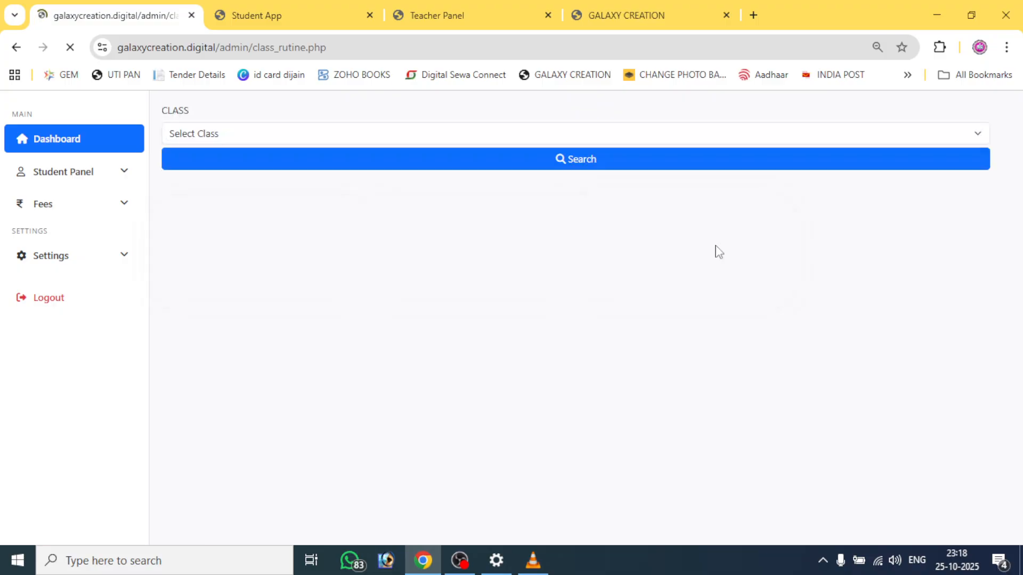
left_click(210, 134)
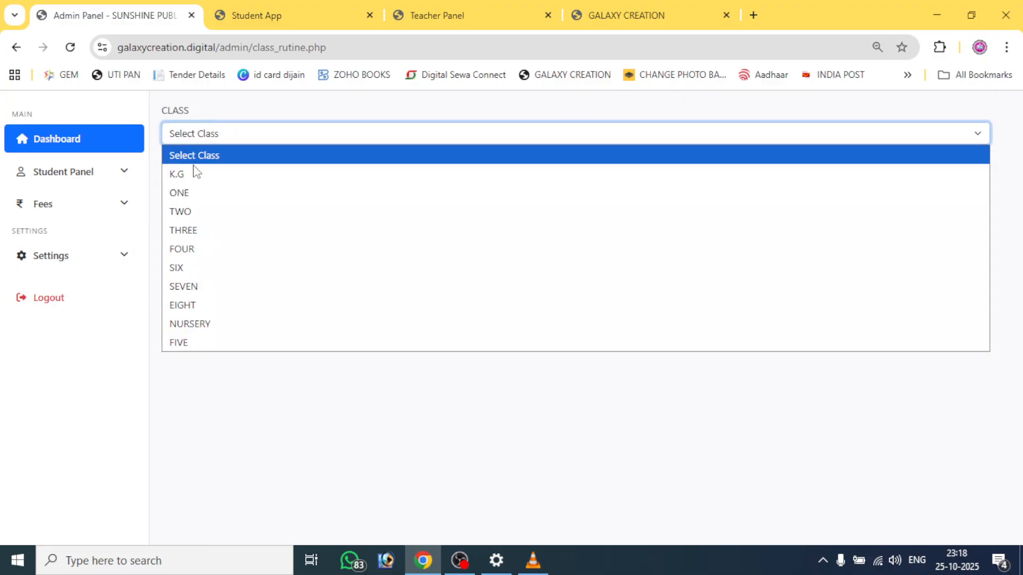
left_click(194, 171)
left_click(347, 160)
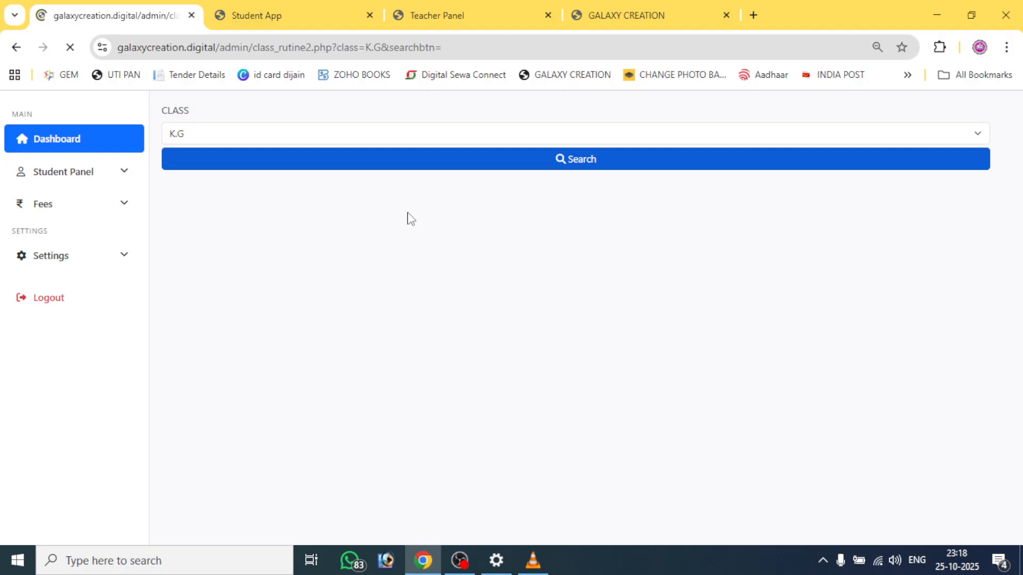
Fill the routine entry with Monday, BENGALI, the fourth listed teacher and Period 1, and return to the dashboard without adding or saving it
left_click(233, 159)
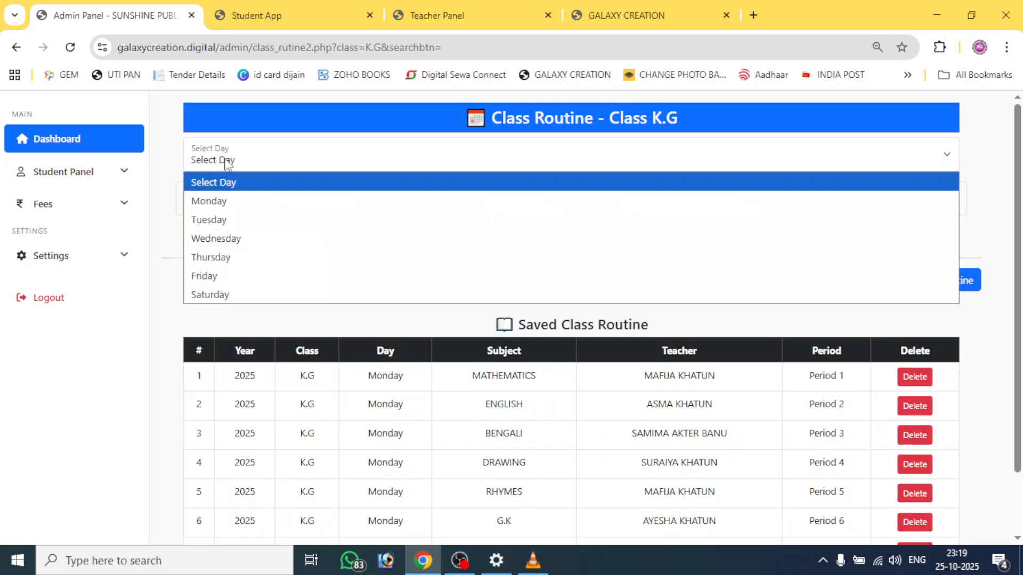
left_click(219, 201)
left_click(285, 200)
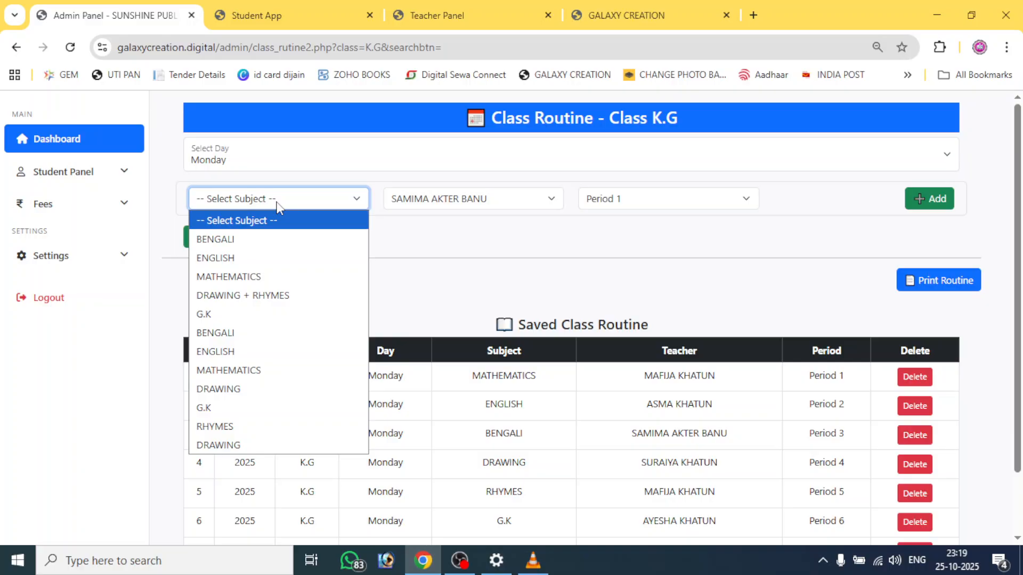
left_click(252, 238)
left_click(482, 208)
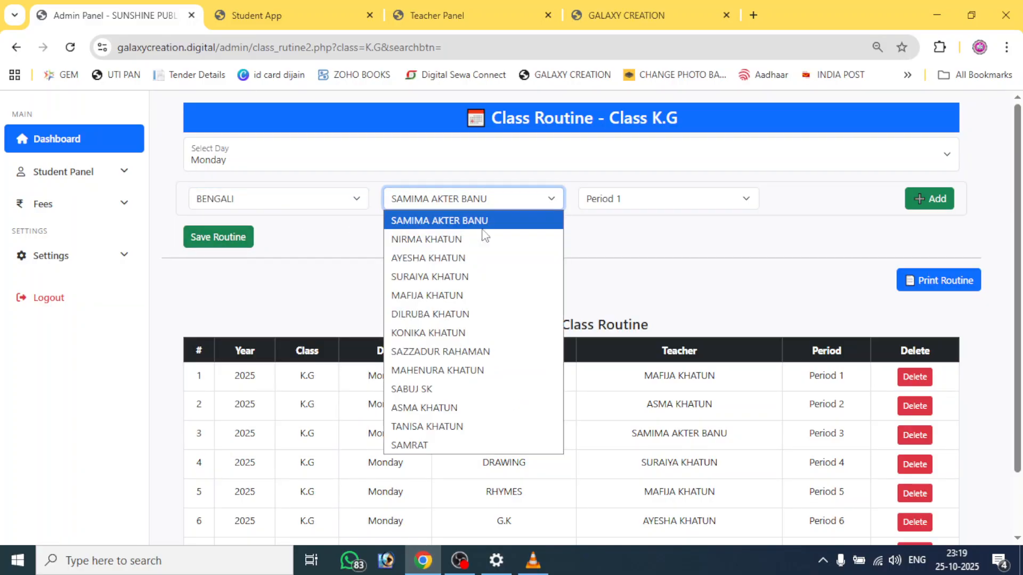
left_click(469, 276)
left_click(639, 204)
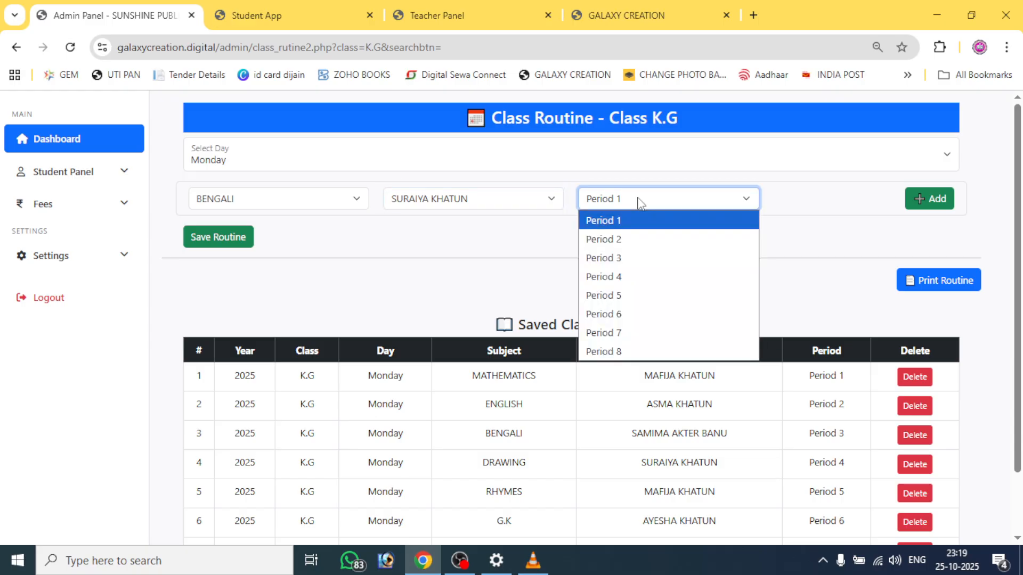
left_click(653, 220)
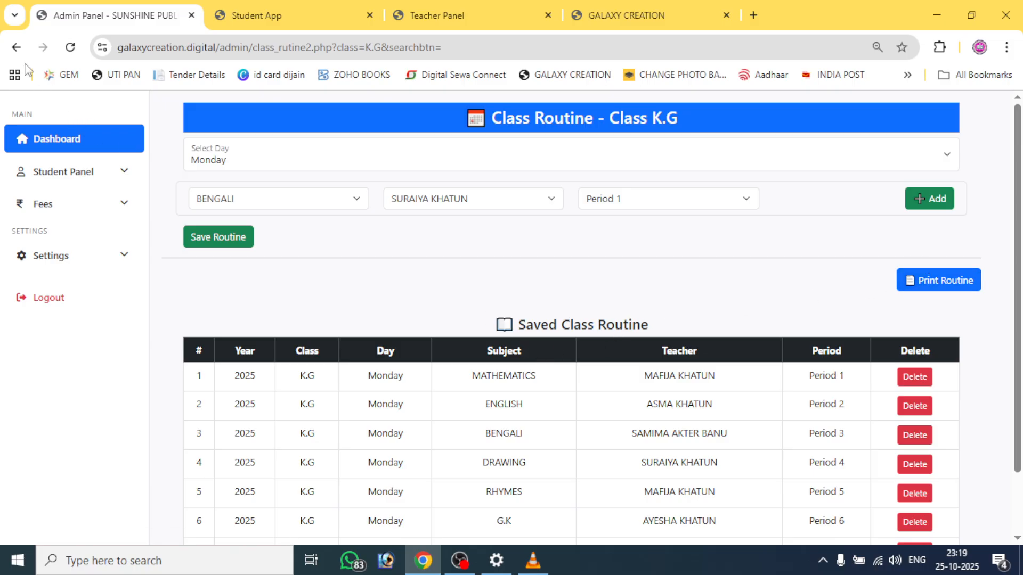
left_click(17, 47)
left_click(18, 46)
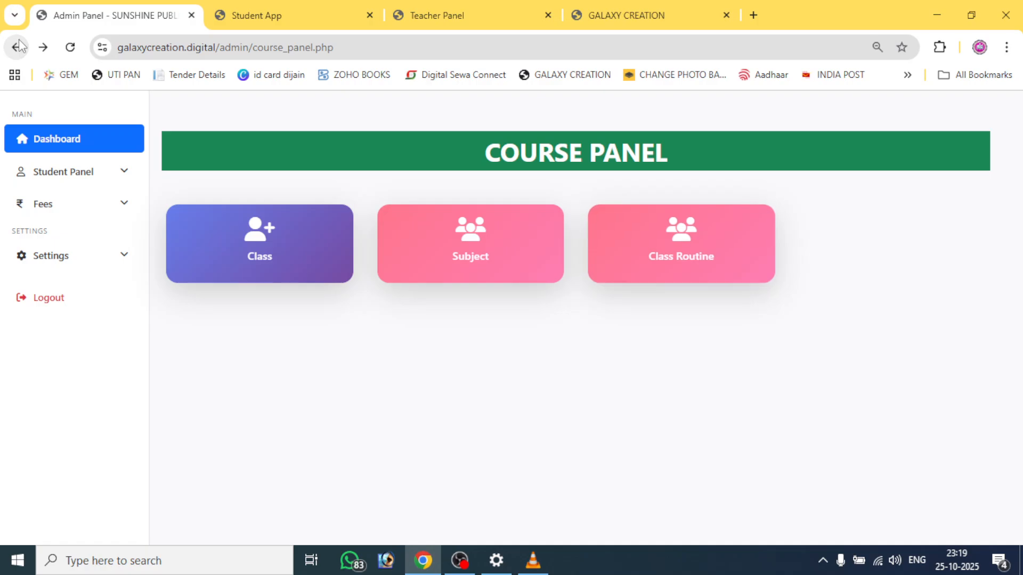
left_click(18, 47)
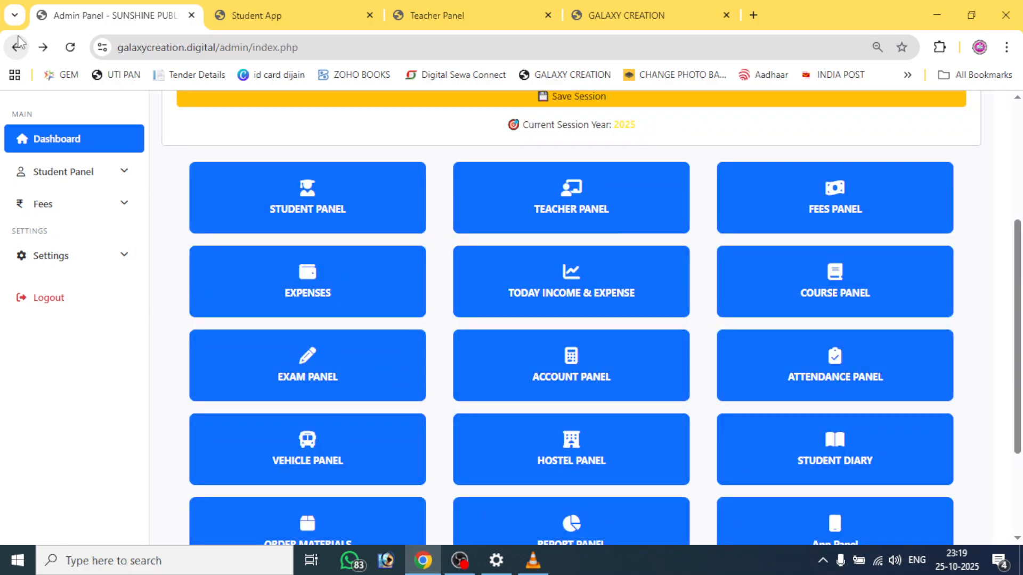
Open Exam Manage in the Exam Panel, examine its class and exam name fields, and return to the Exam Panel without submitting
left_click(300, 346)
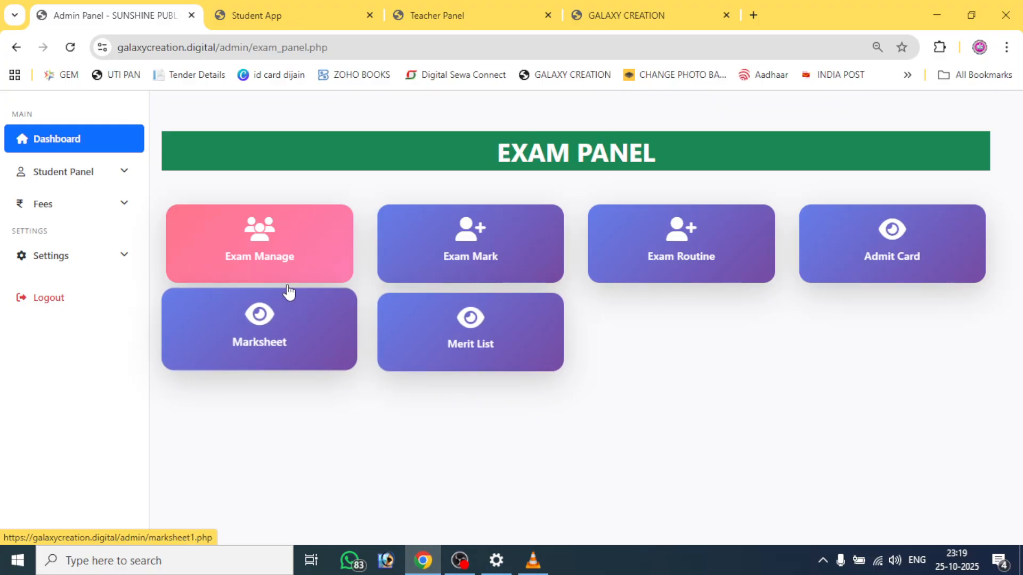
left_click(259, 263)
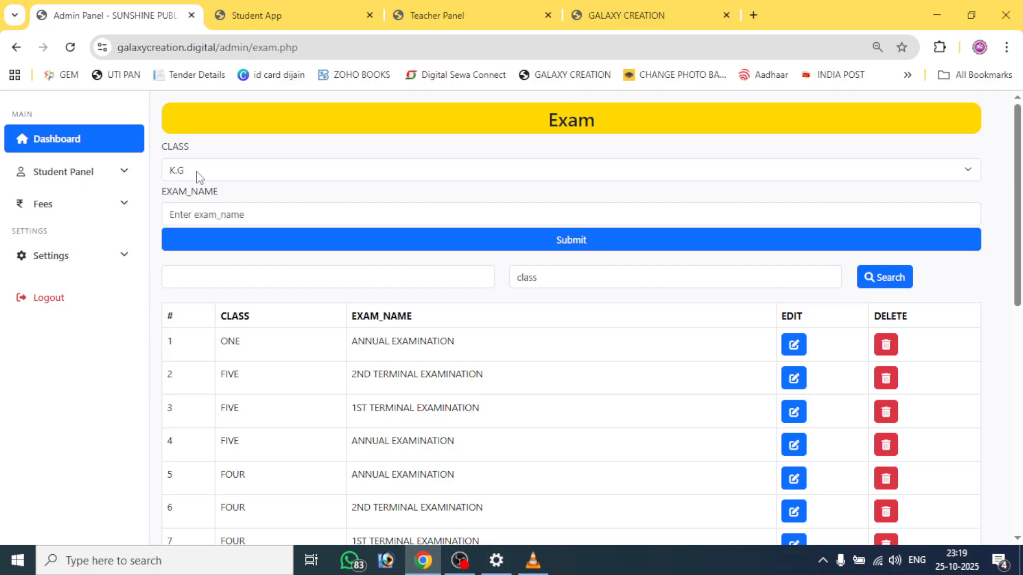
left_click(200, 170)
left_click(199, 196)
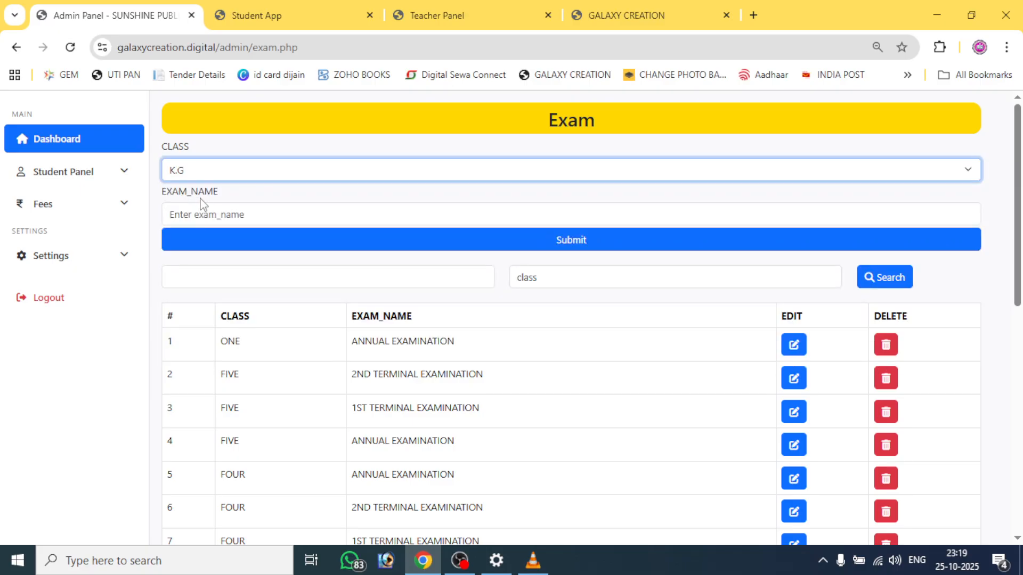
left_click(201, 220)
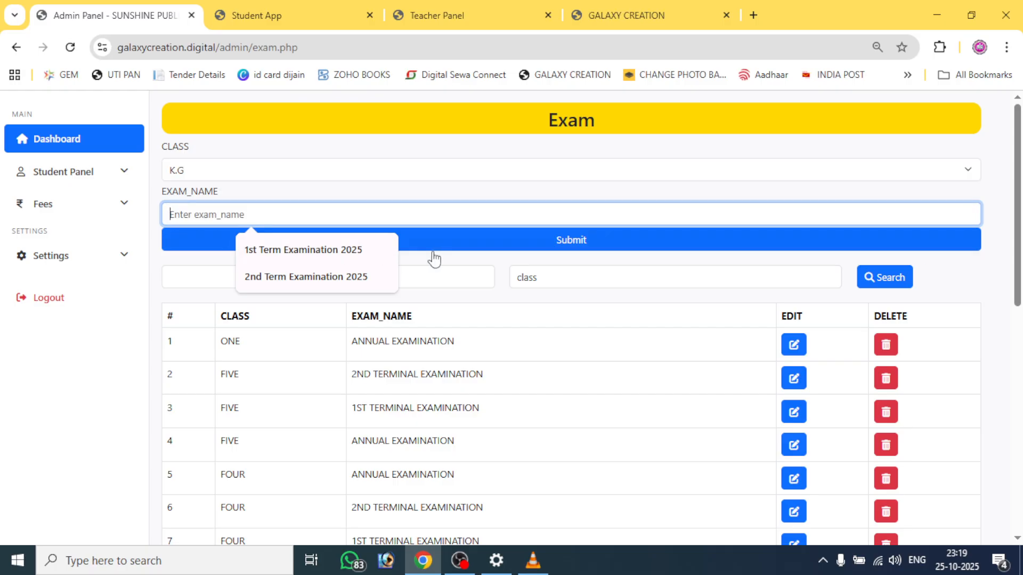
left_click(501, 290)
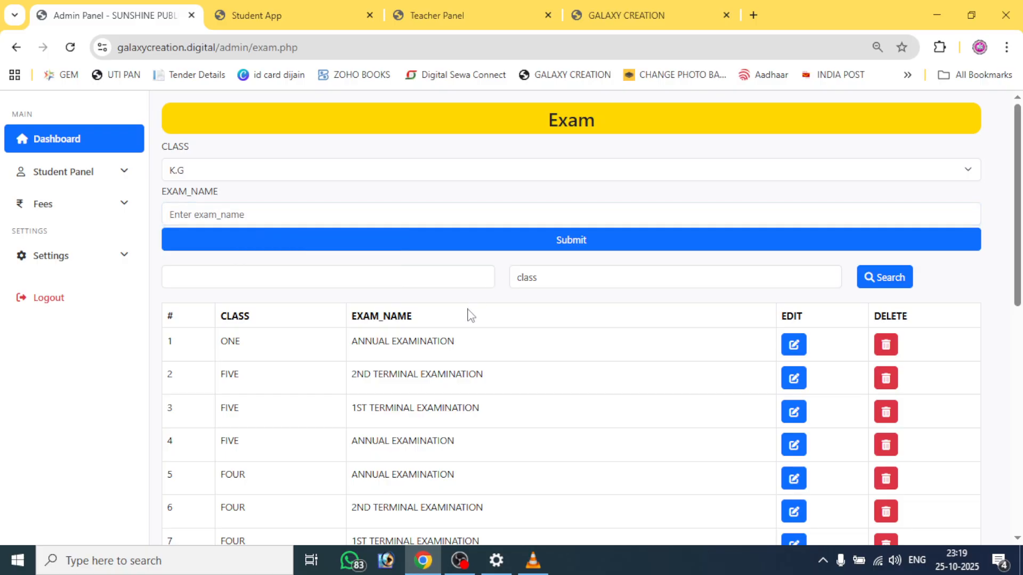
left_click(16, 47)
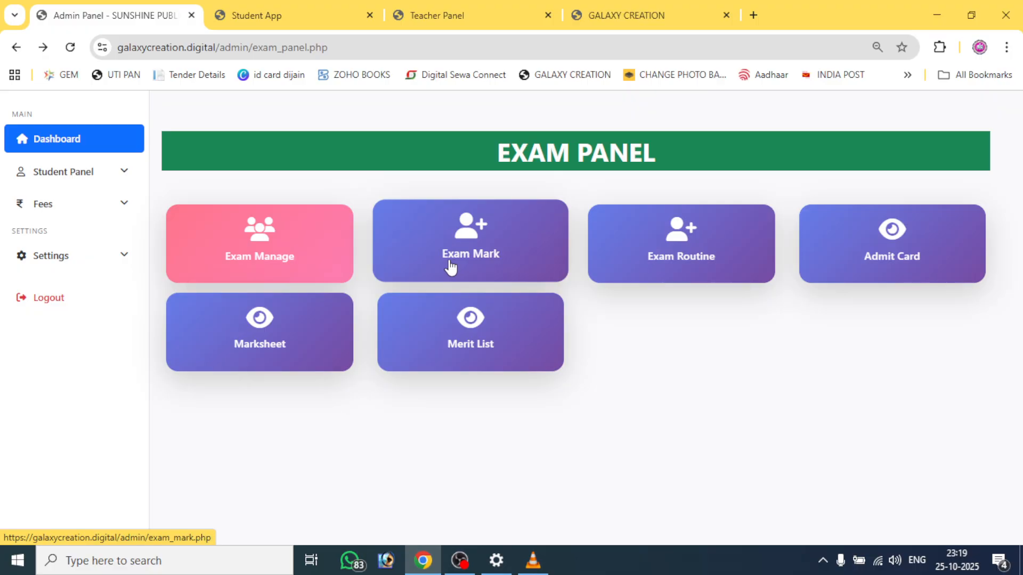
In Exam Mark, select K.G, 1ST TERMINAL EXAMINATION and BENGALI, examine the written and oral full mark fields, and return to the Exam Panel without submitting
left_click(468, 255)
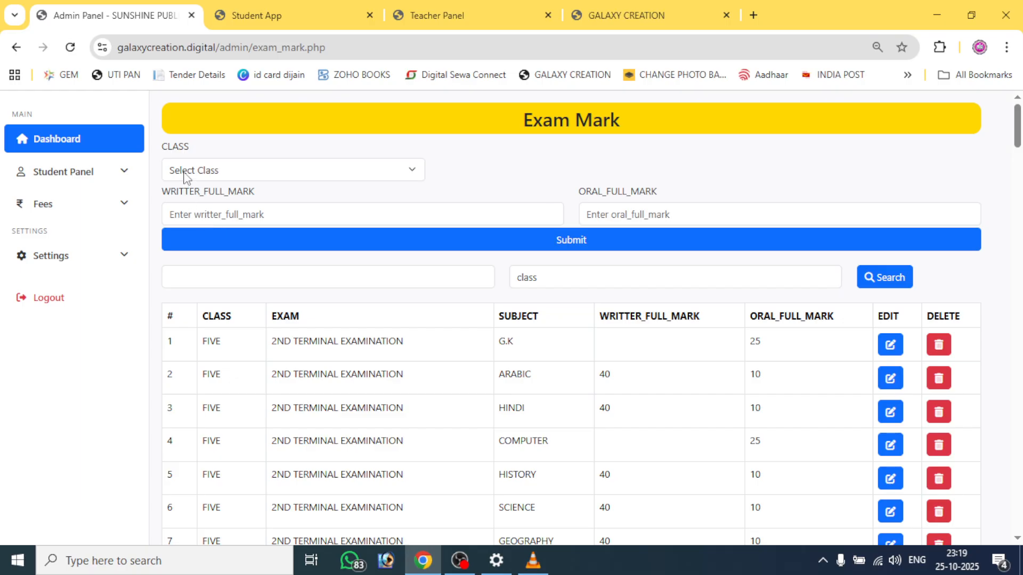
left_click(185, 173)
left_click(191, 206)
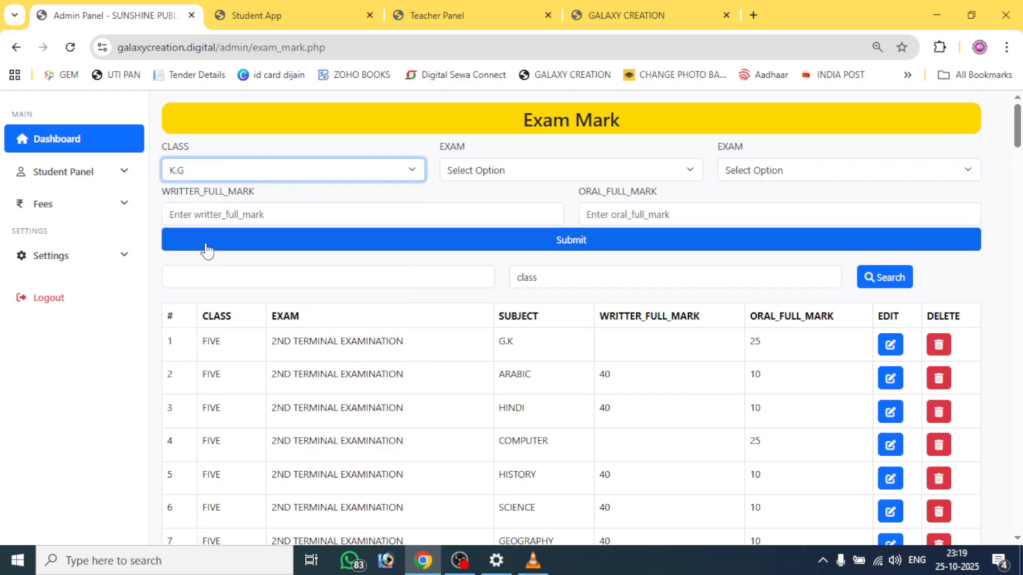
left_click(461, 171)
left_click(480, 209)
left_click(766, 172)
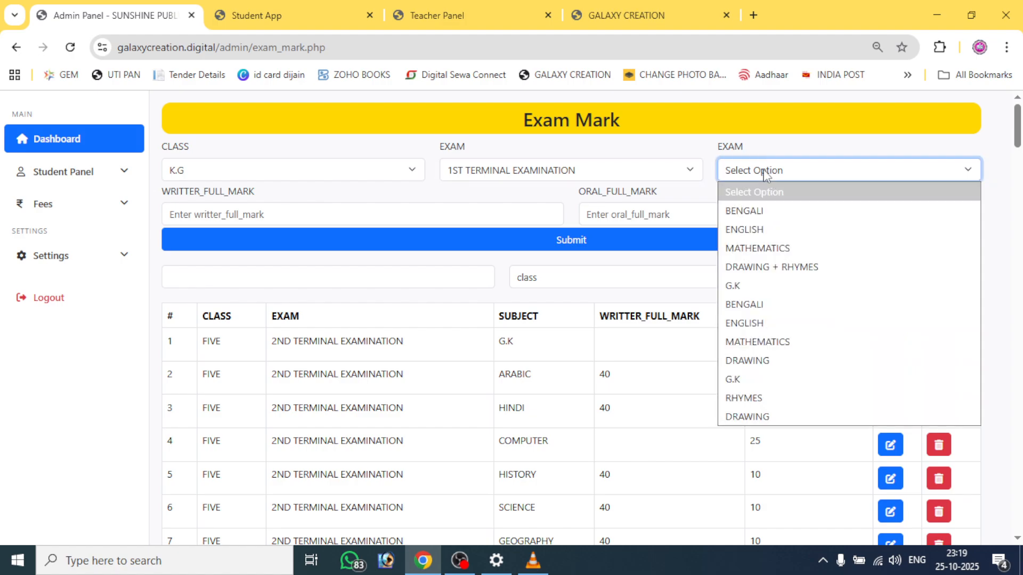
left_click(776, 210)
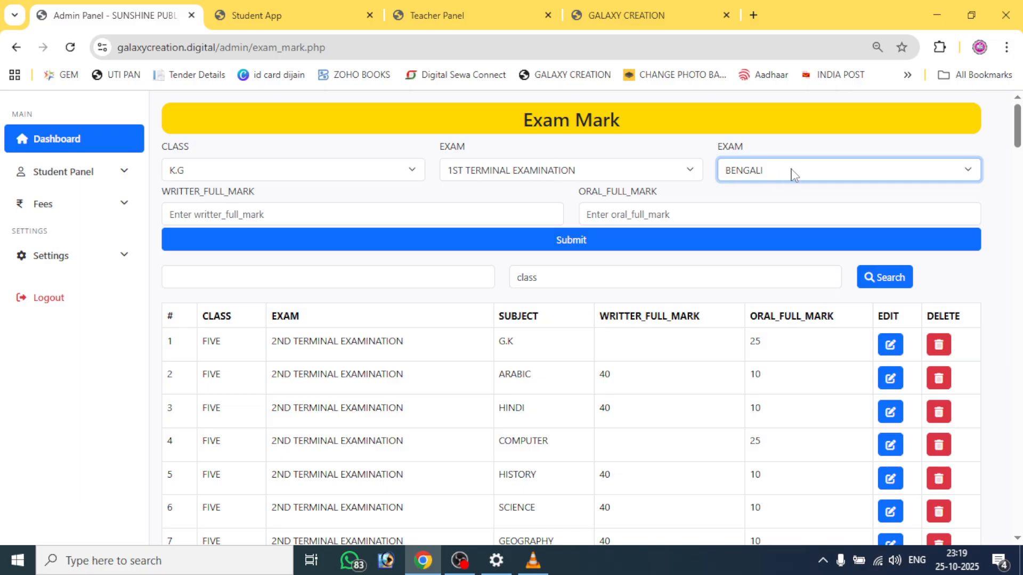
left_click(273, 218)
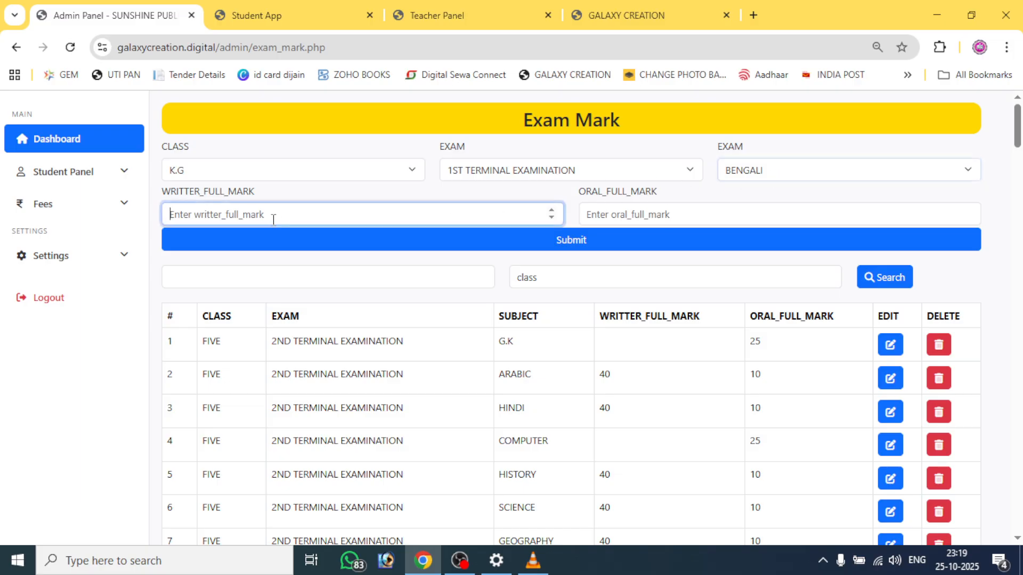
left_click(623, 214)
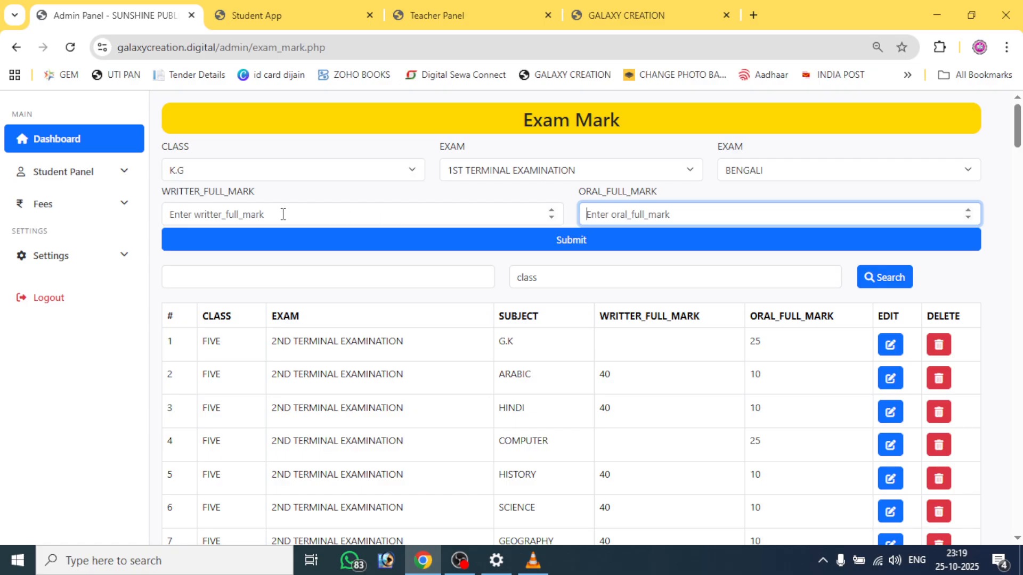
left_click(20, 51)
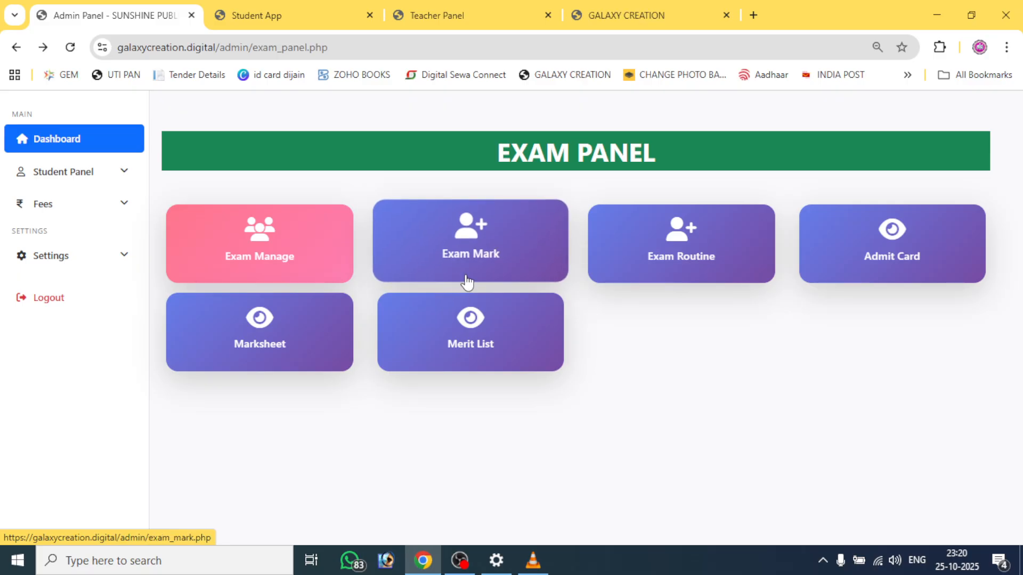
View the Exam Routine form for class K.G and 1ST TERMINAL EXAMINATION, and return to the Exam Panel without uploading a routine
left_click(665, 260)
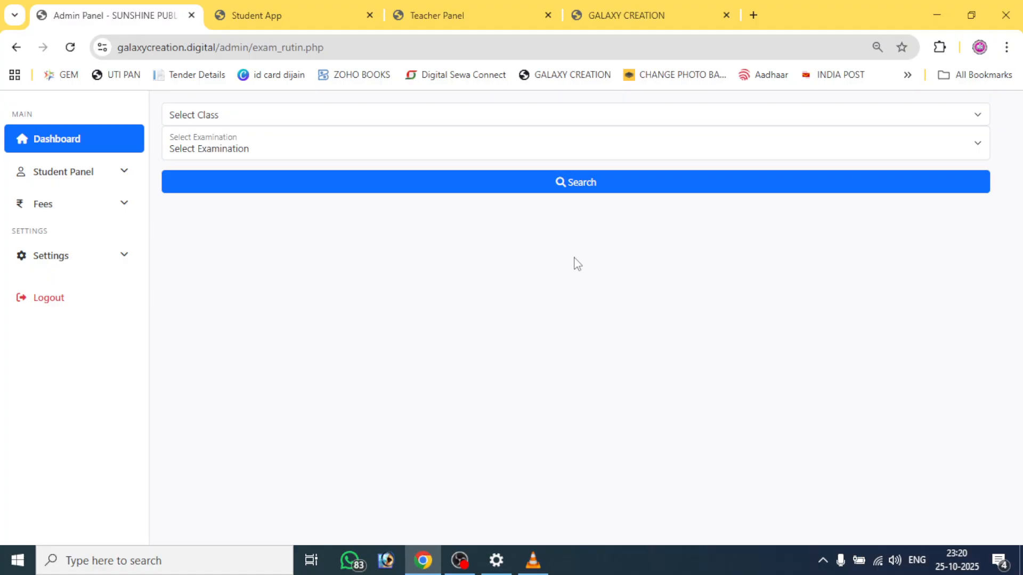
left_click(217, 122)
left_click(199, 155)
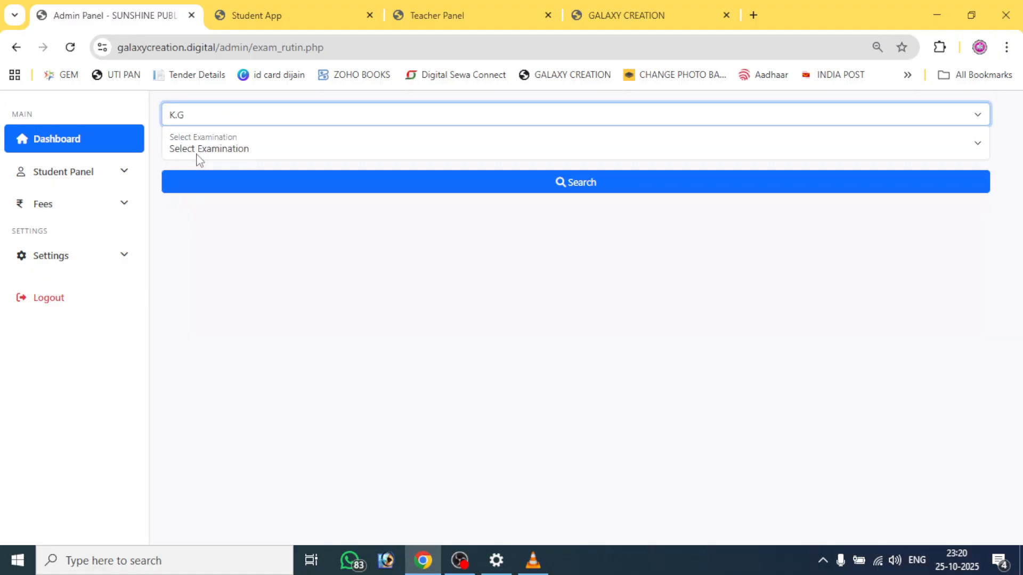
left_click(197, 156)
left_click(210, 187)
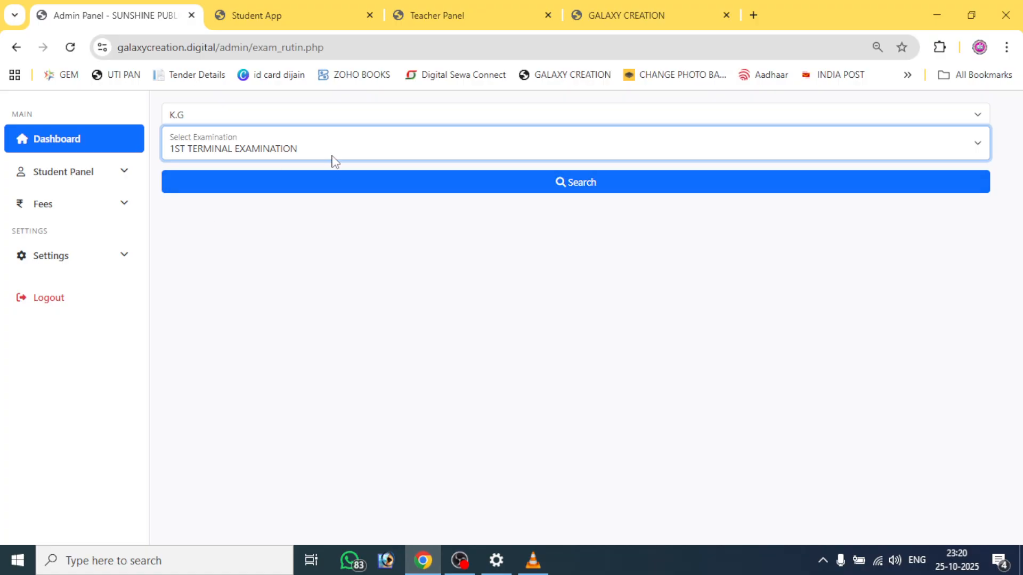
left_click(330, 183)
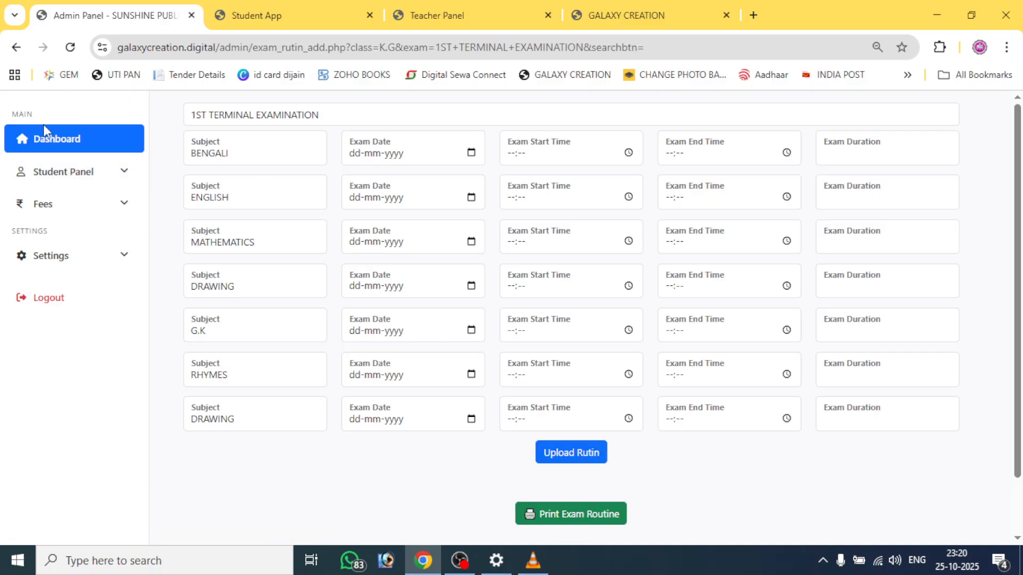
left_click(16, 47)
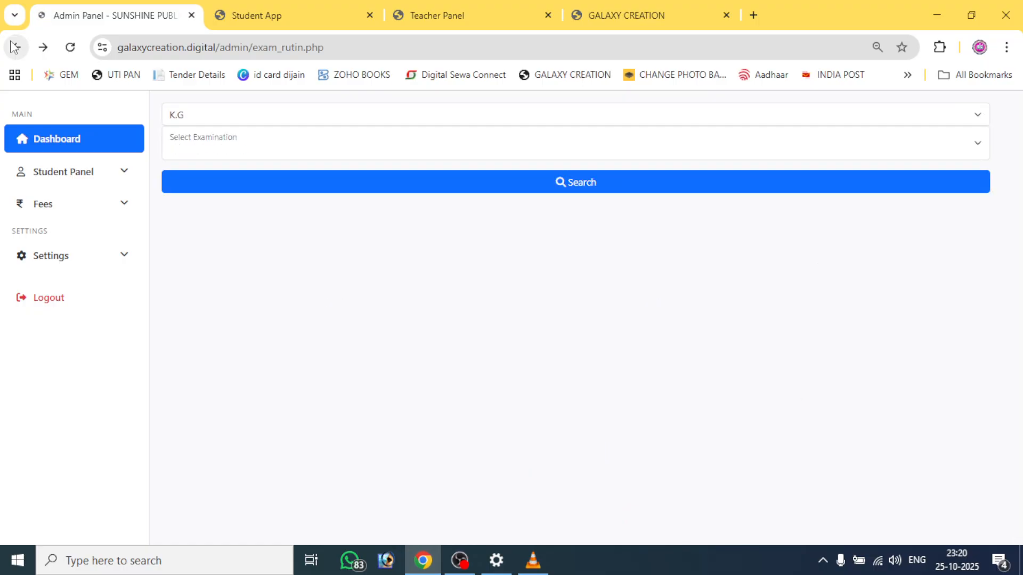
left_click(16, 47)
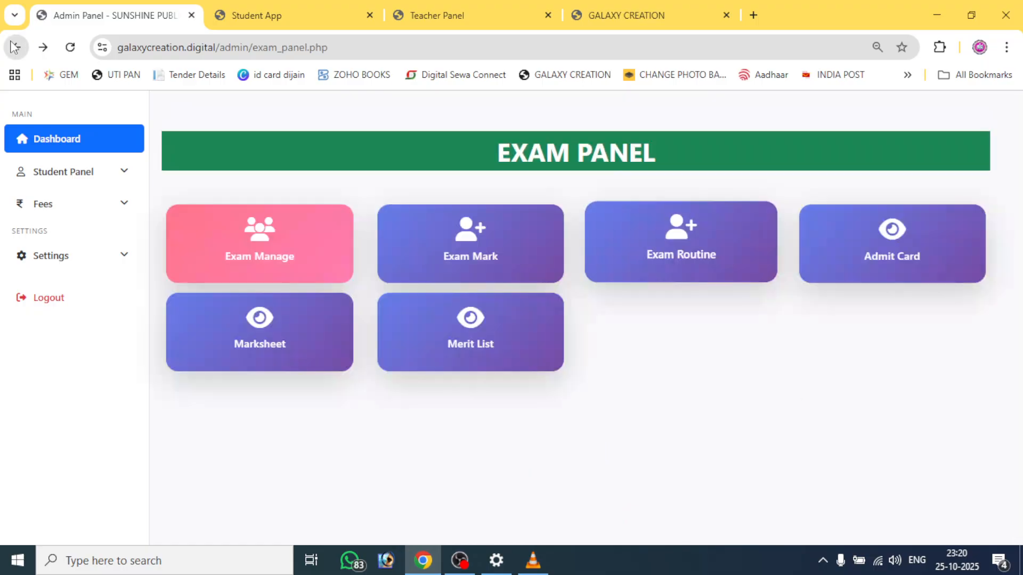
Generate the admit cards for class K.G, 1ST TERMINAL EXAMINATION, section A
left_click(877, 261)
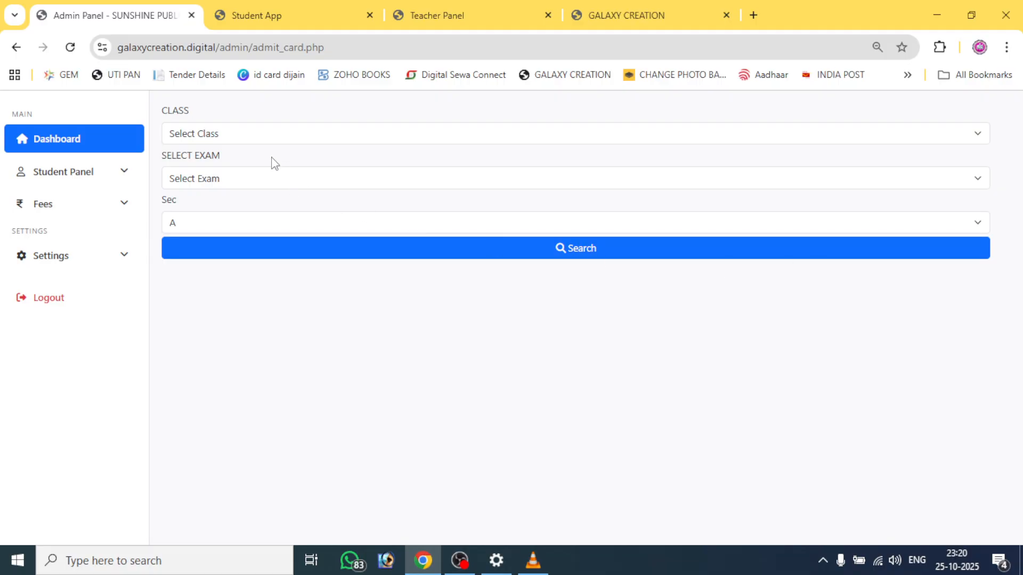
left_click(242, 137)
left_click(196, 176)
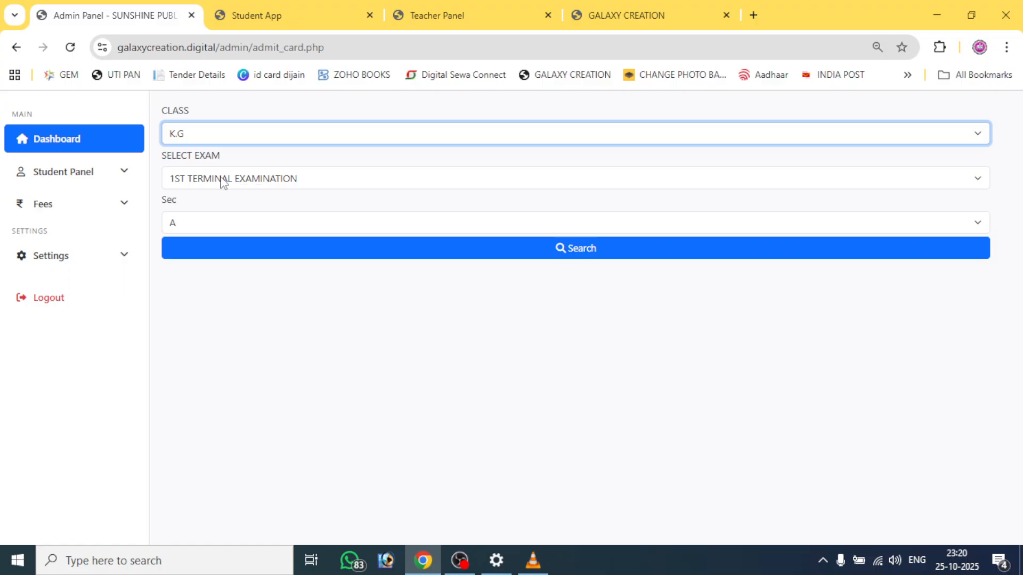
left_click(612, 249)
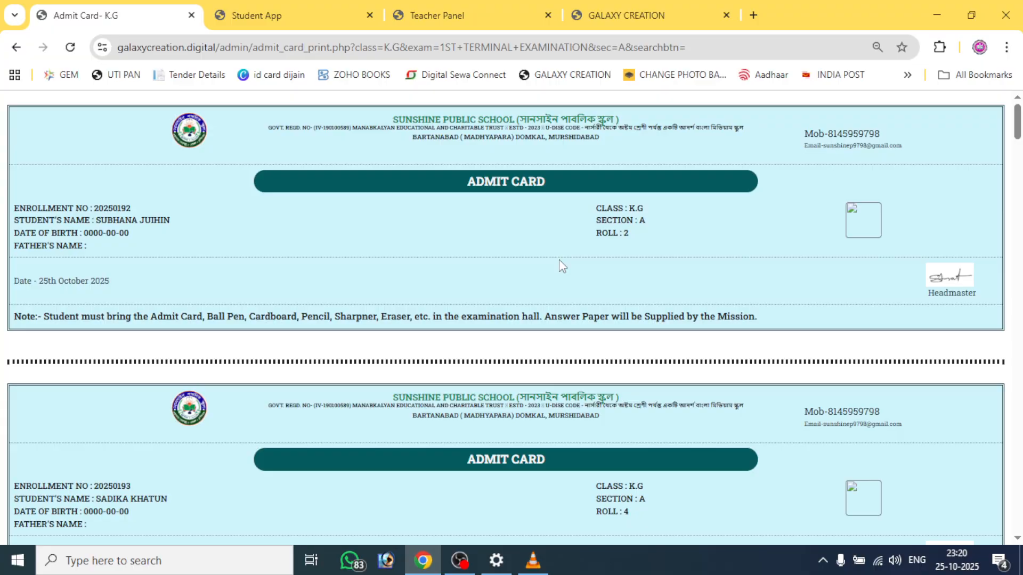
Look through the K.G students' admit cards, checking the student details, photo and headmaster signature, and return to the Exam Panel
scroll(565, 261, "down", 7)
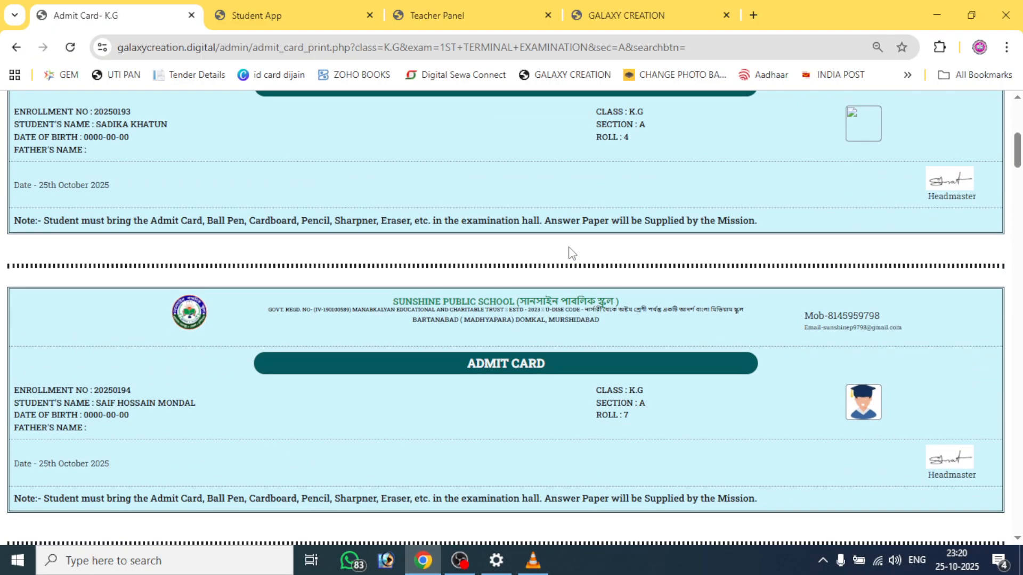
scroll(571, 252, "down", 5)
scroll(649, 245, "up", 8)
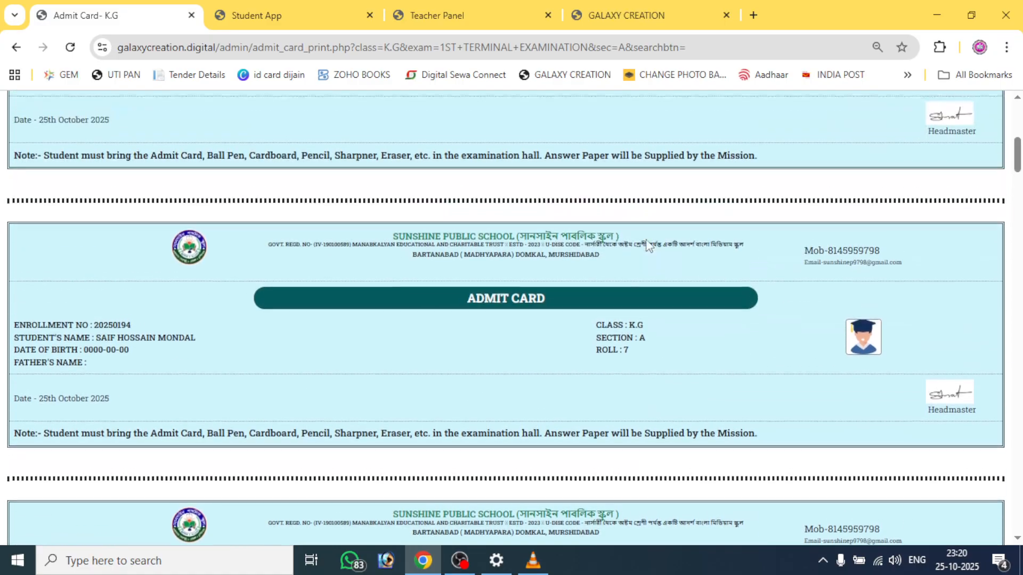
scroll(651, 239, "down", 8)
scroll(654, 236, "down", 7)
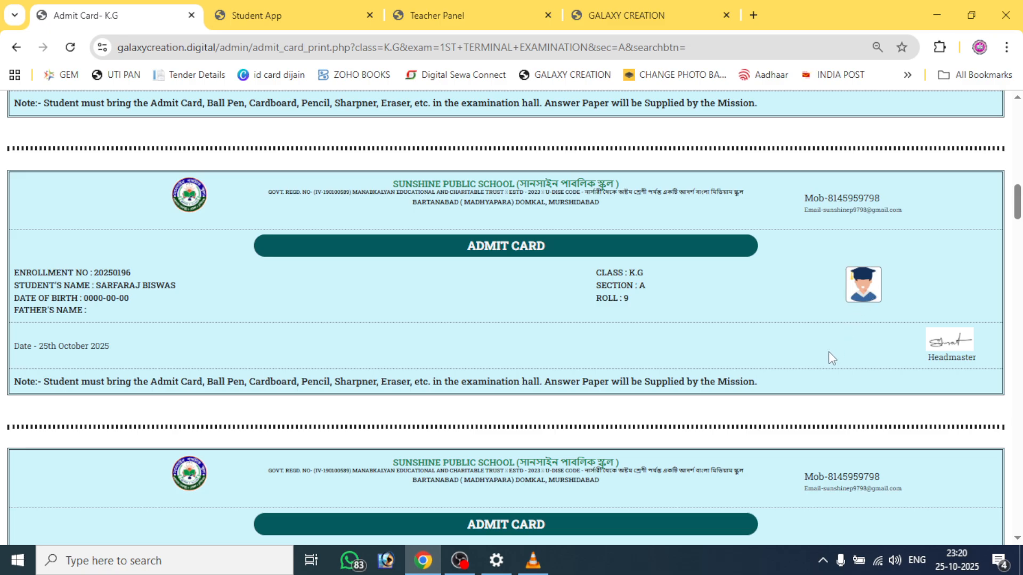
scroll(828, 360, "down", 5)
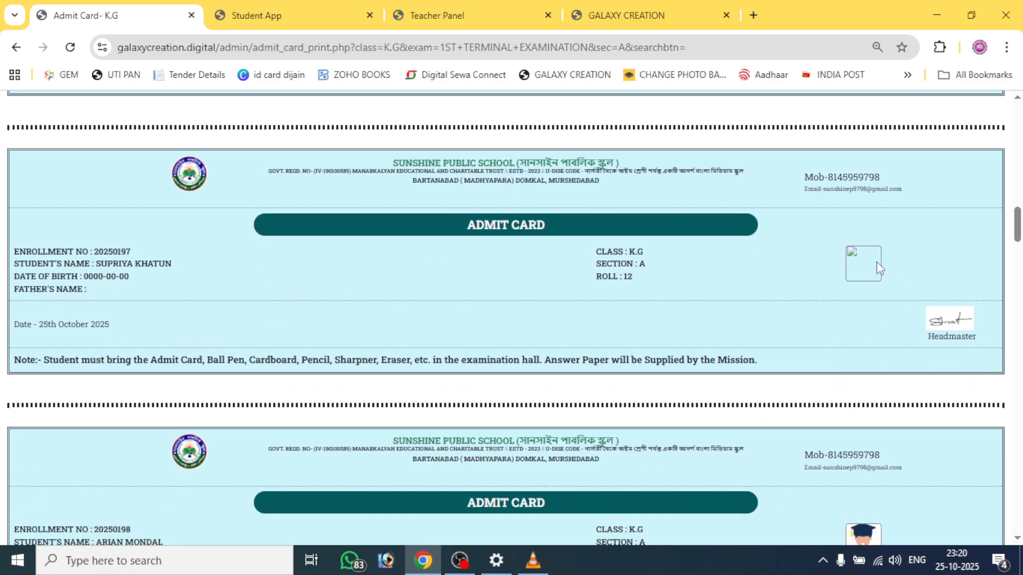
scroll(888, 379, "down", 5)
scroll(890, 383, "up", 20)
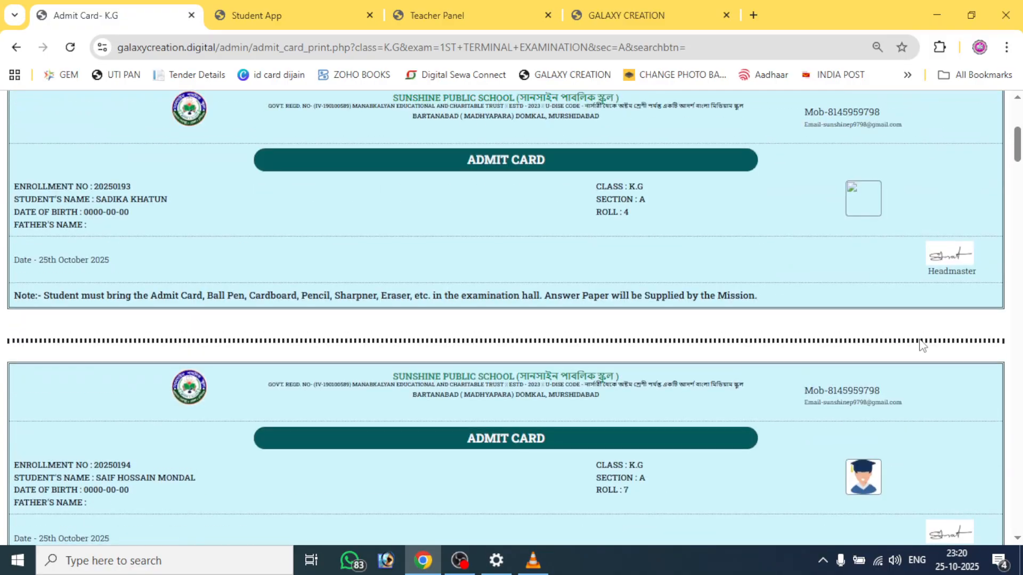
scroll(906, 319, "up", 5)
left_click(18, 48)
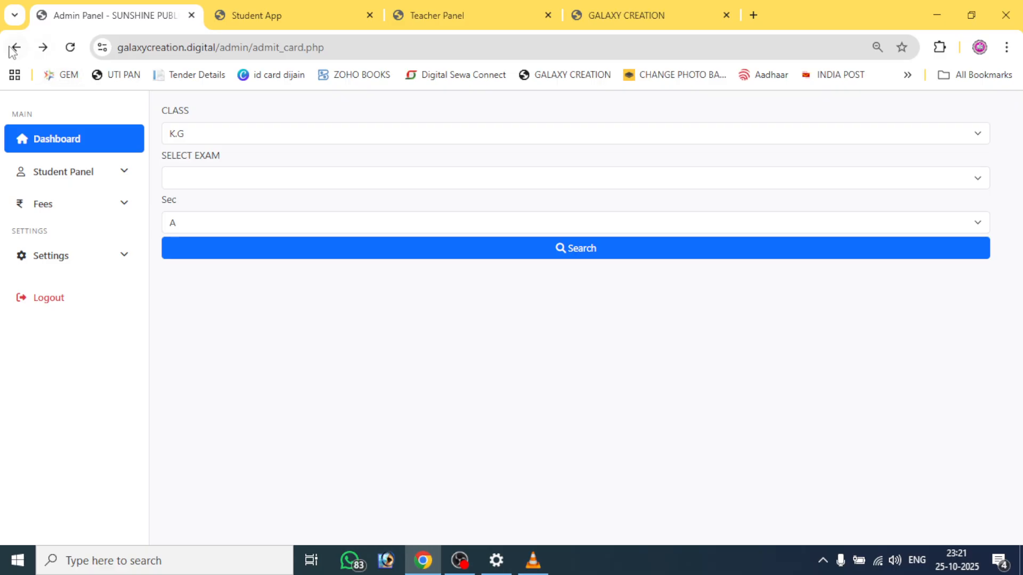
left_click(14, 48)
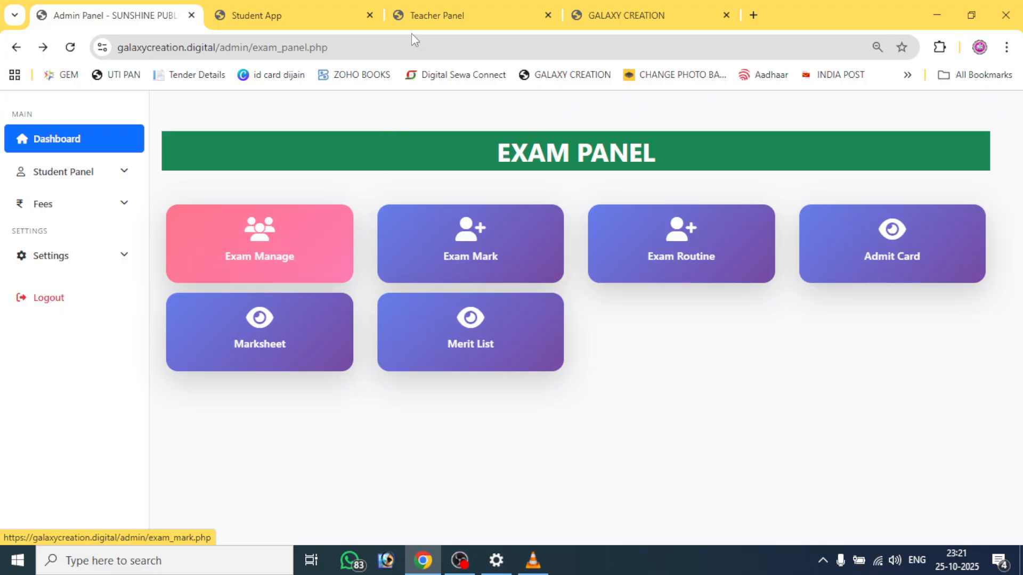
Switch to the Teacher Panel and go back from the K.G BENGALI marks entry page to the teacher's home page
left_click(411, 2)
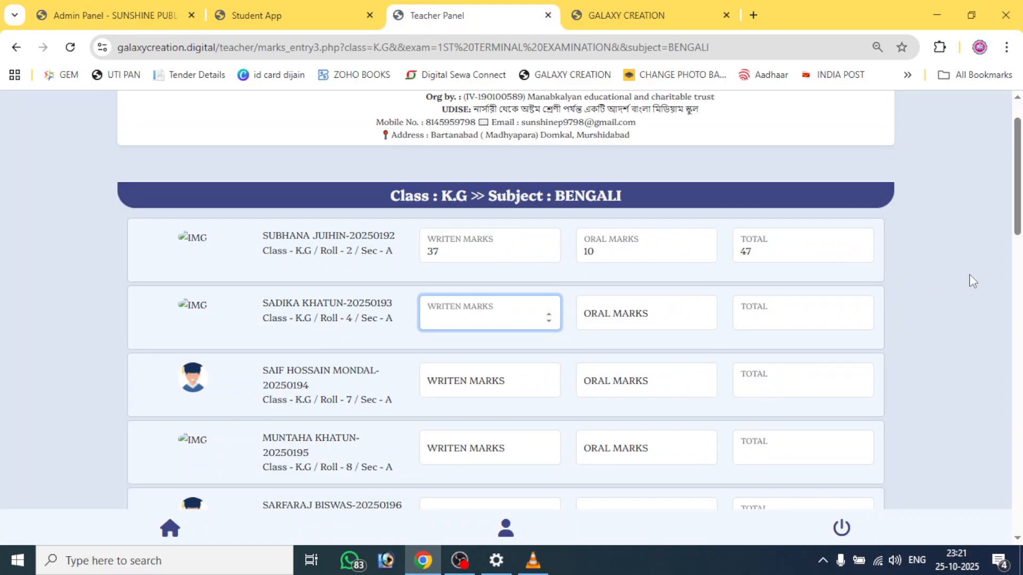
left_click(14, 48)
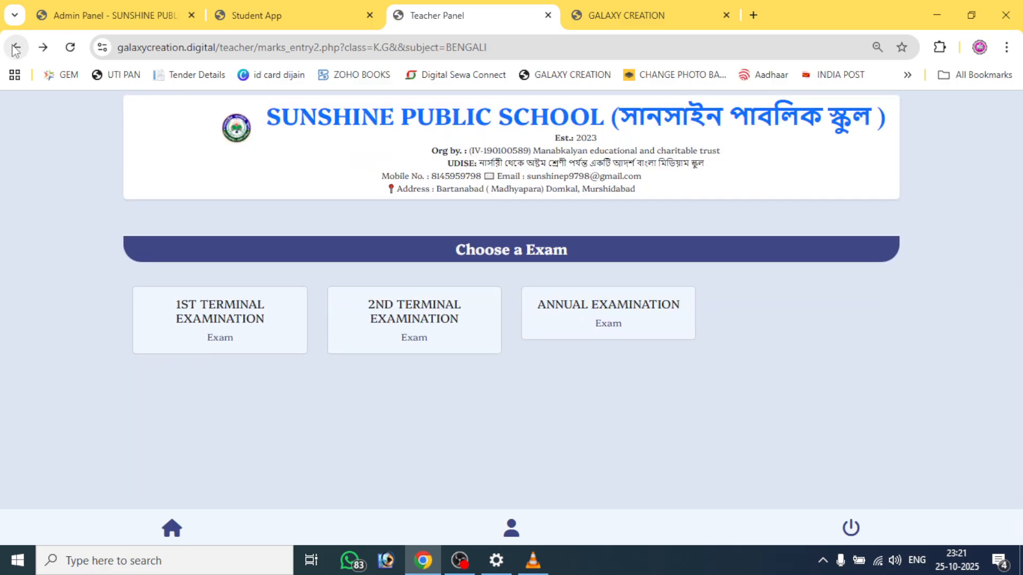
left_click(16, 48)
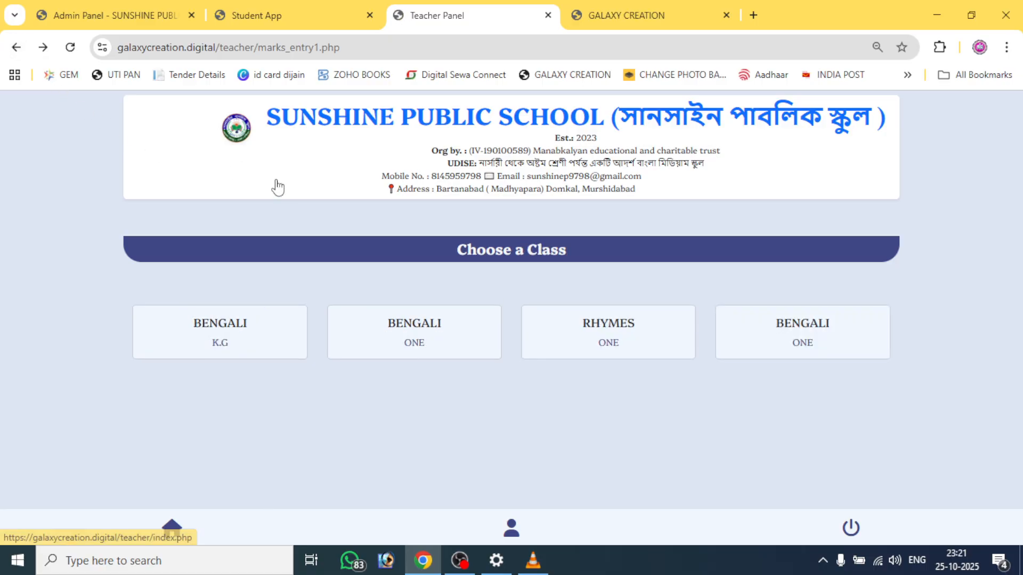
left_click(16, 48)
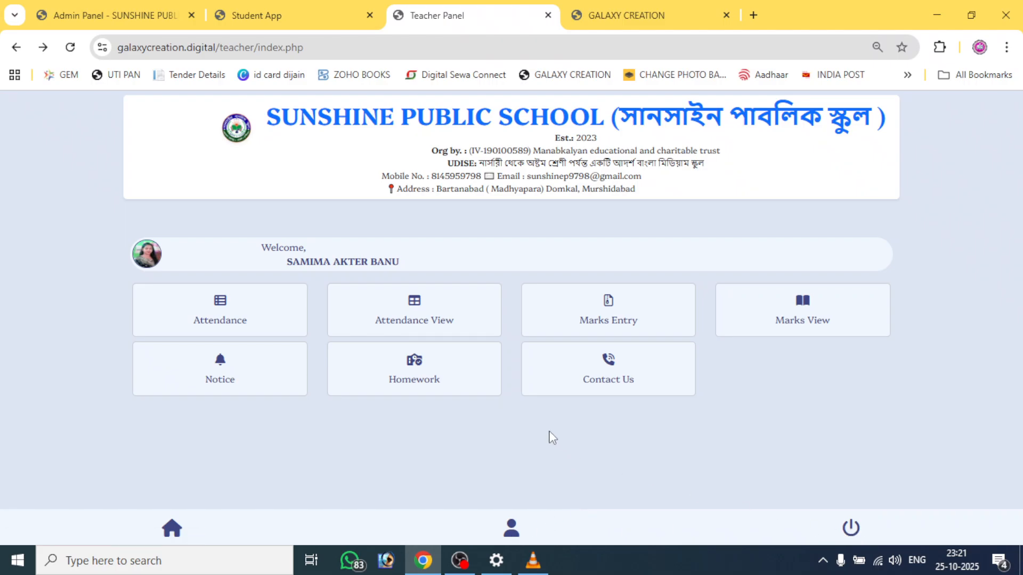
Open Marks Entry for BENGALI in class ONE, for the 1ST TERMINAL EXAMINATION
left_click(585, 324)
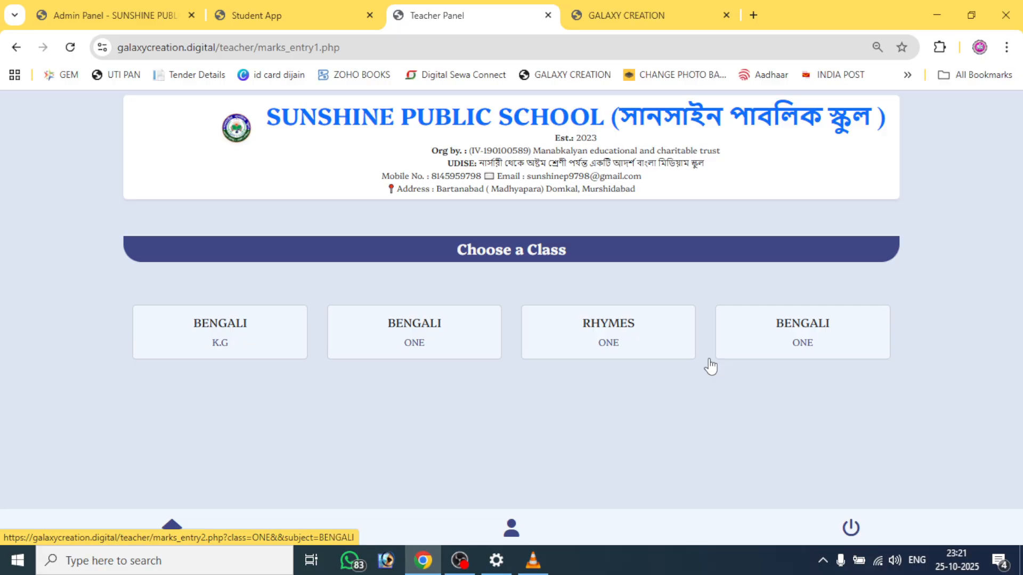
left_click(414, 345)
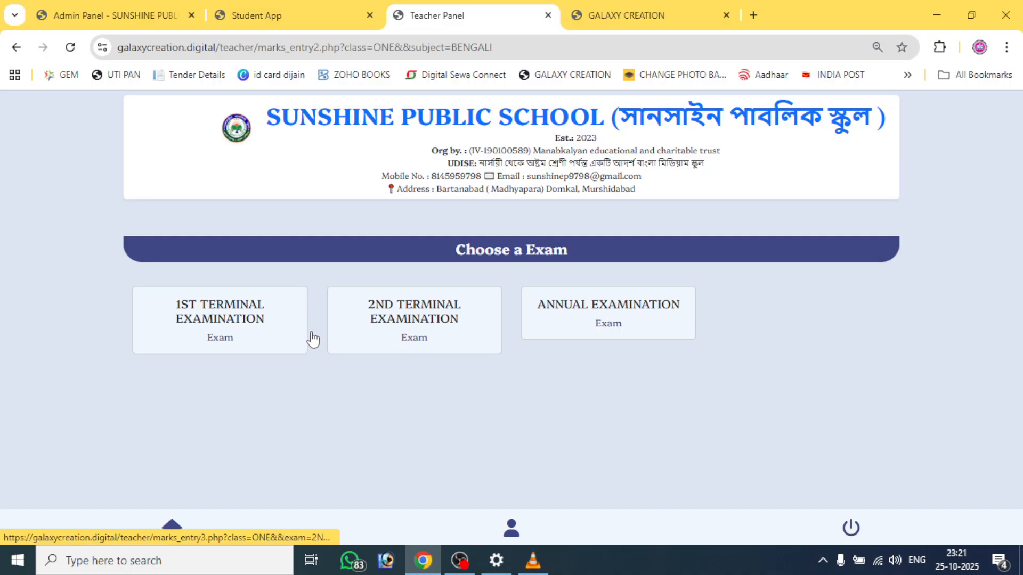
left_click(229, 322)
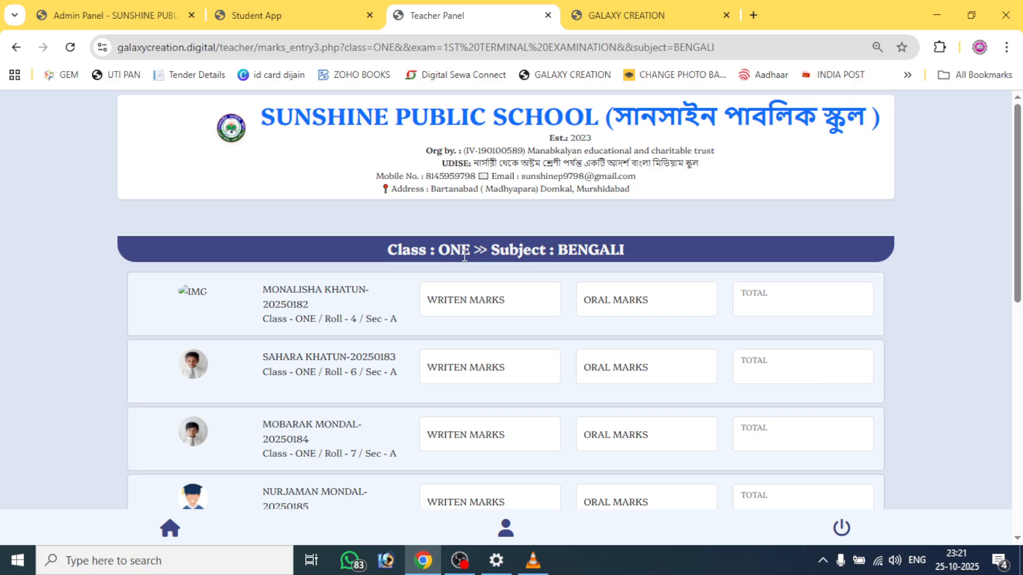
Review the class ONE student list and enter 34 written marks and 10 oral marks for the first listed student
scroll(370, 405, "down", 8)
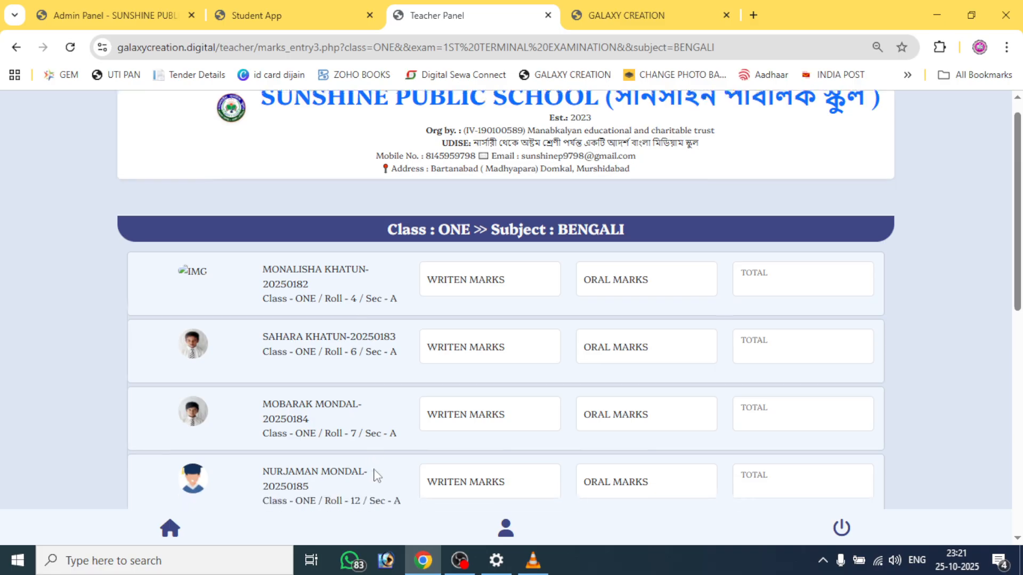
scroll(540, 414, "up", 5)
scroll(541, 415, "up", 4)
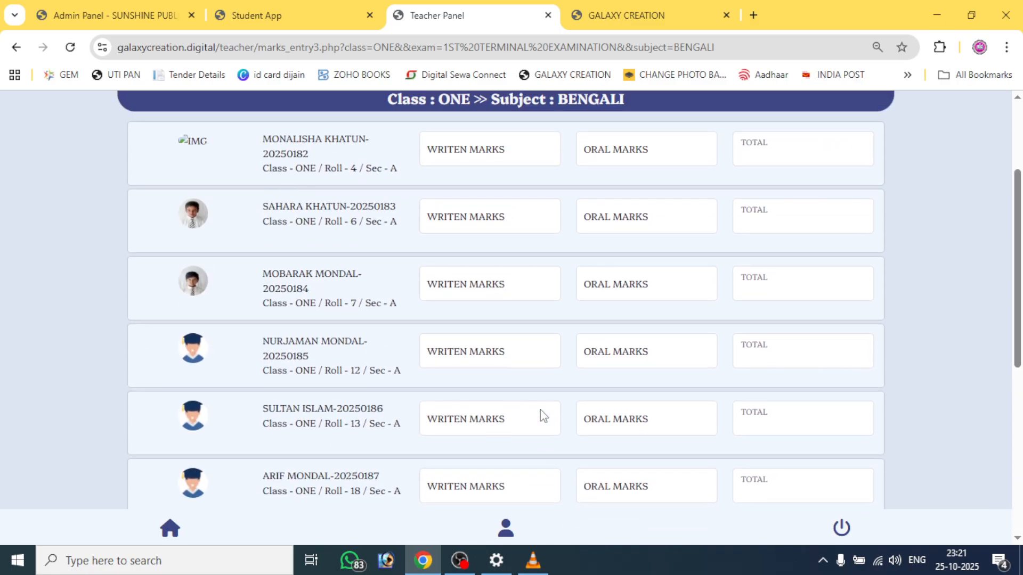
left_click(457, 294)
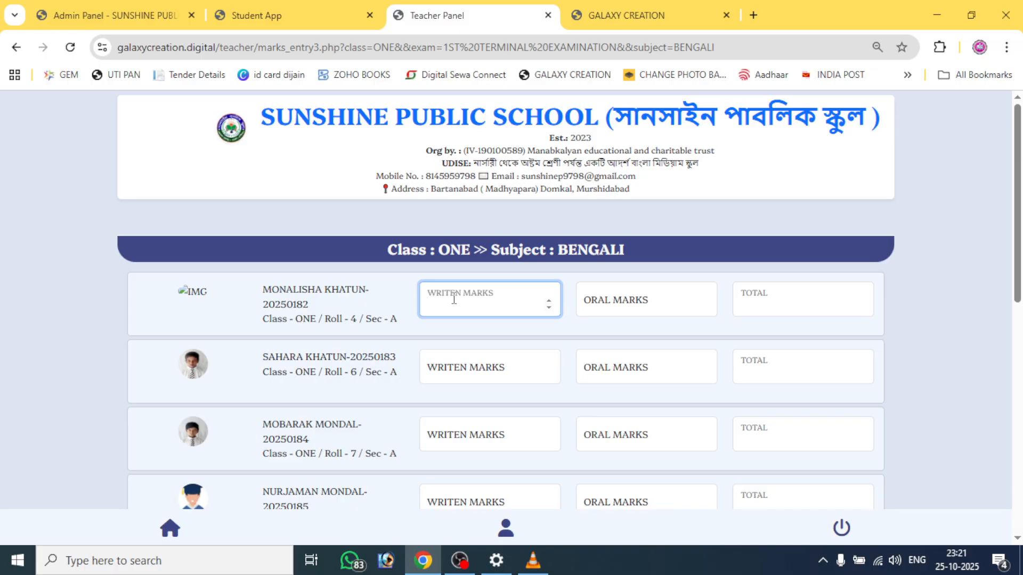
left_click(620, 302)
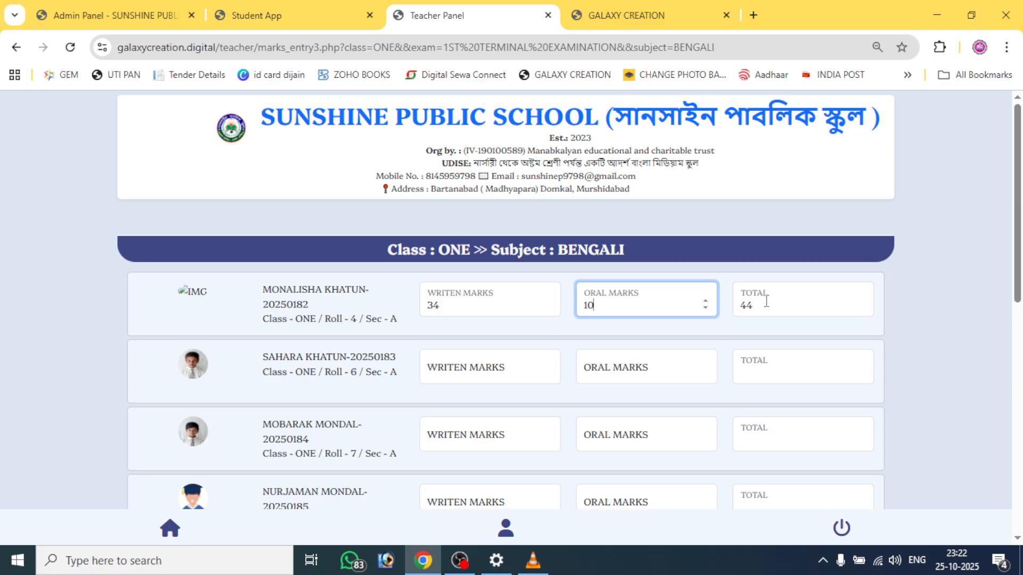
scroll(506, 391, "down", 10)
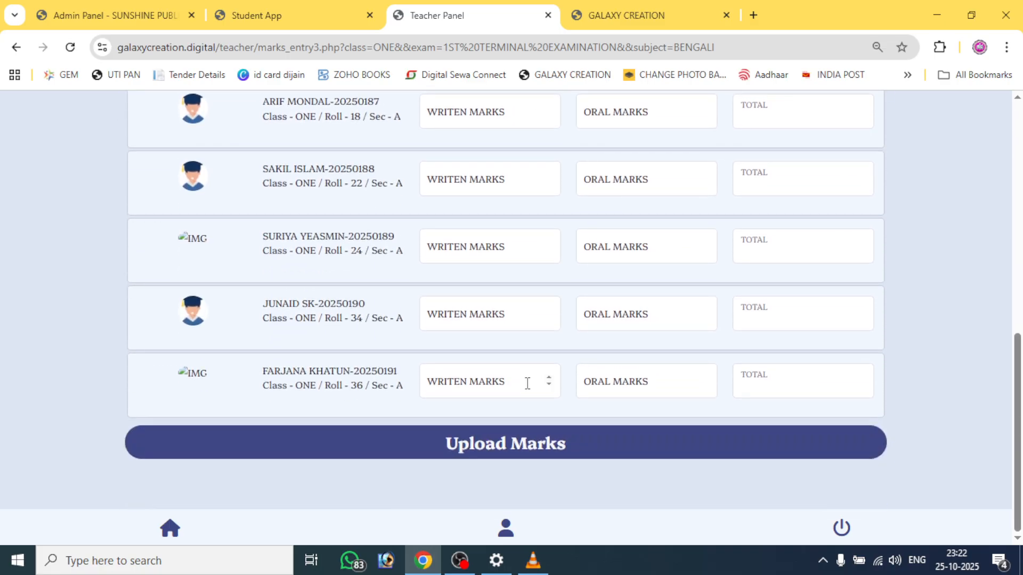
Leave the class ONE BENGALI marks entry page, switch to the Admin Panel and open the Marksheet form from the Exam Panel
left_click(580, 456)
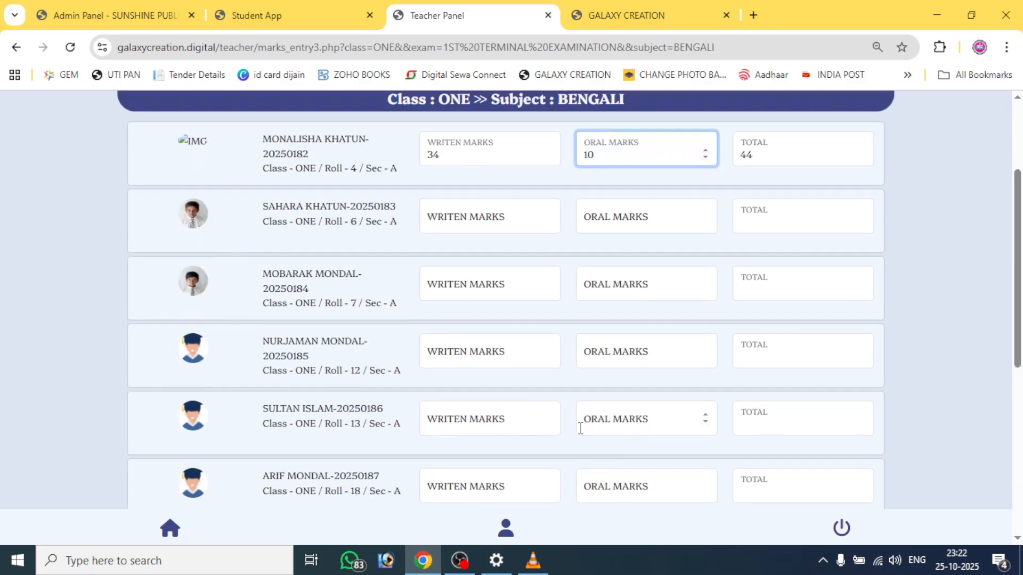
left_click(125, 16)
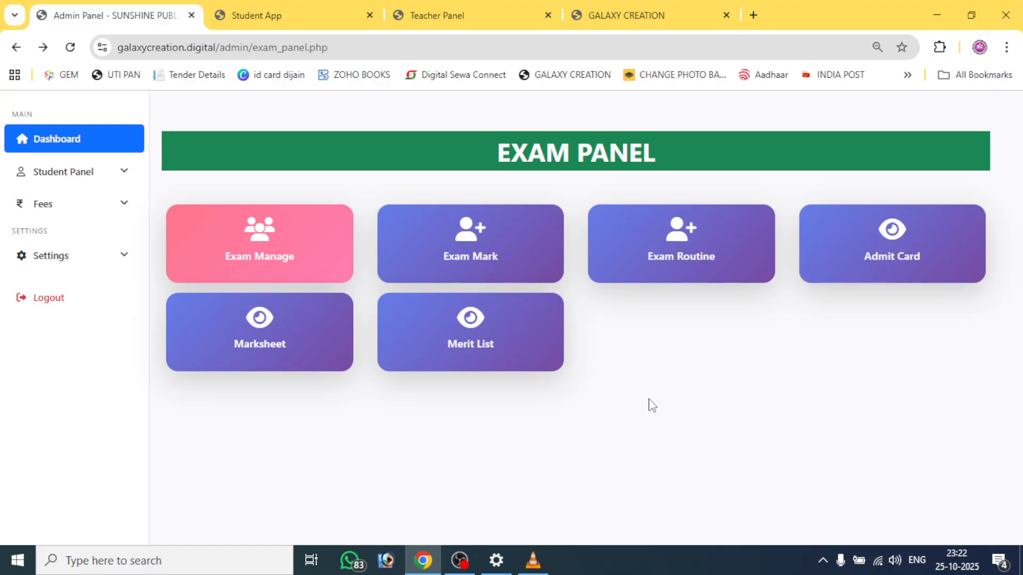
left_click(240, 339)
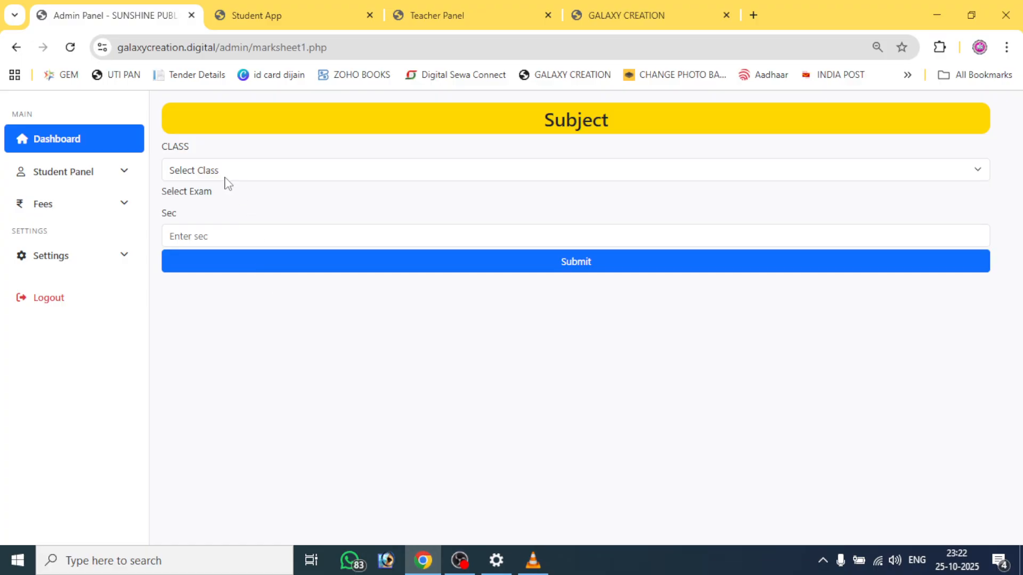
Generate the marksheets for class K.G, section A, for the 1ST TERMINAL EXAMINATION
left_click(213, 173)
left_click(210, 210)
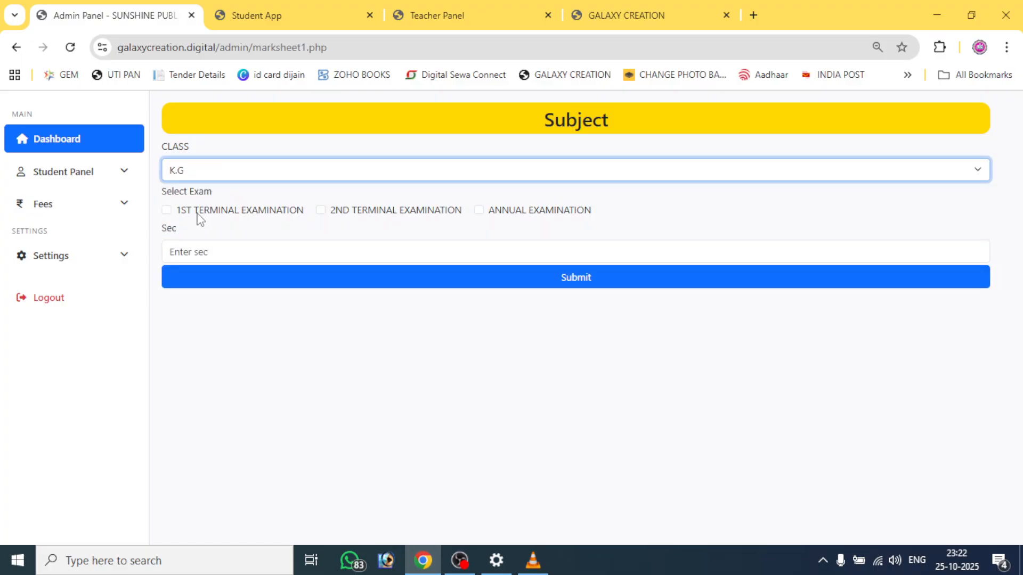
left_click(166, 210)
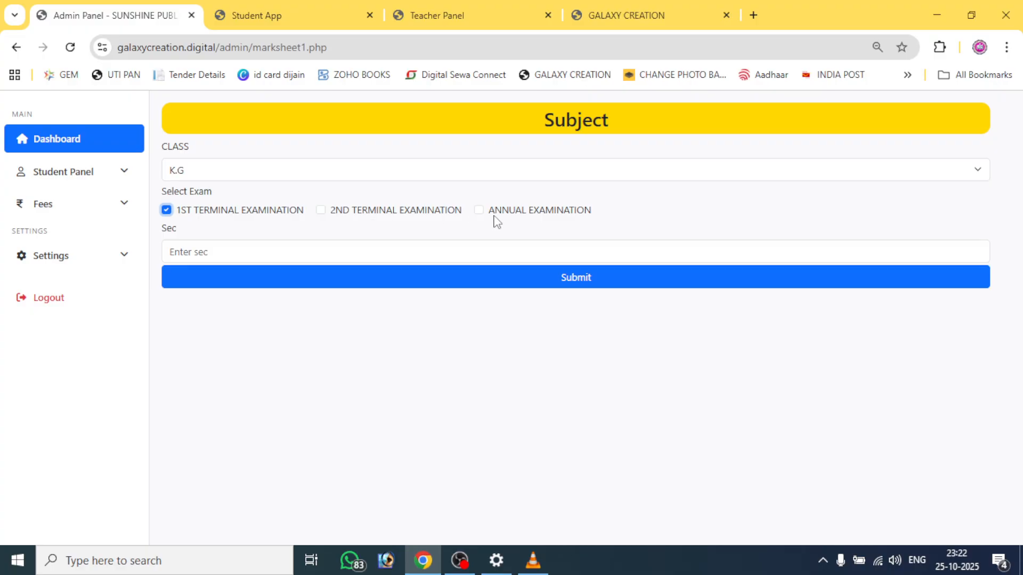
left_click(167, 210)
left_click(326, 258)
left_click(272, 287)
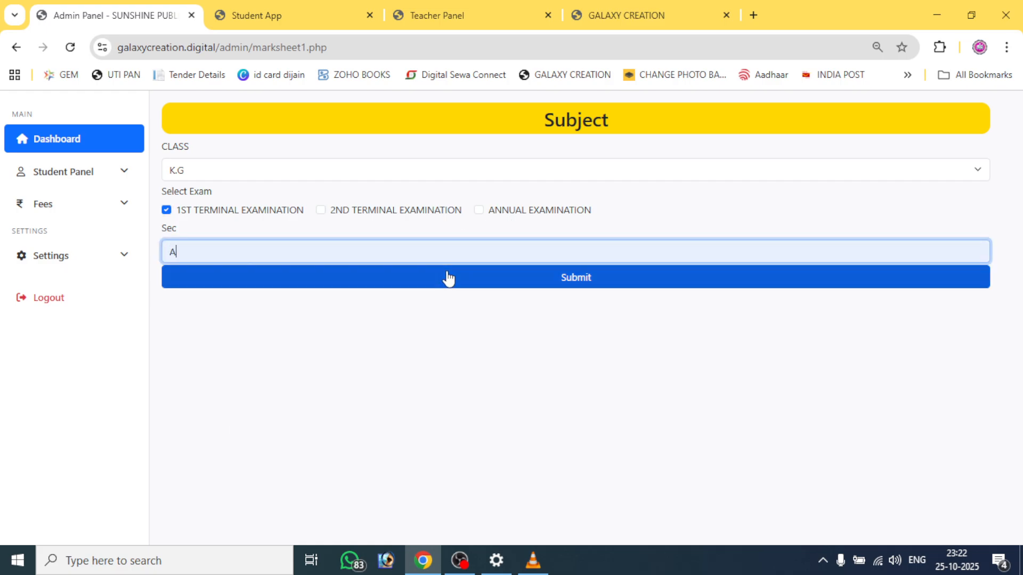
left_click(508, 283)
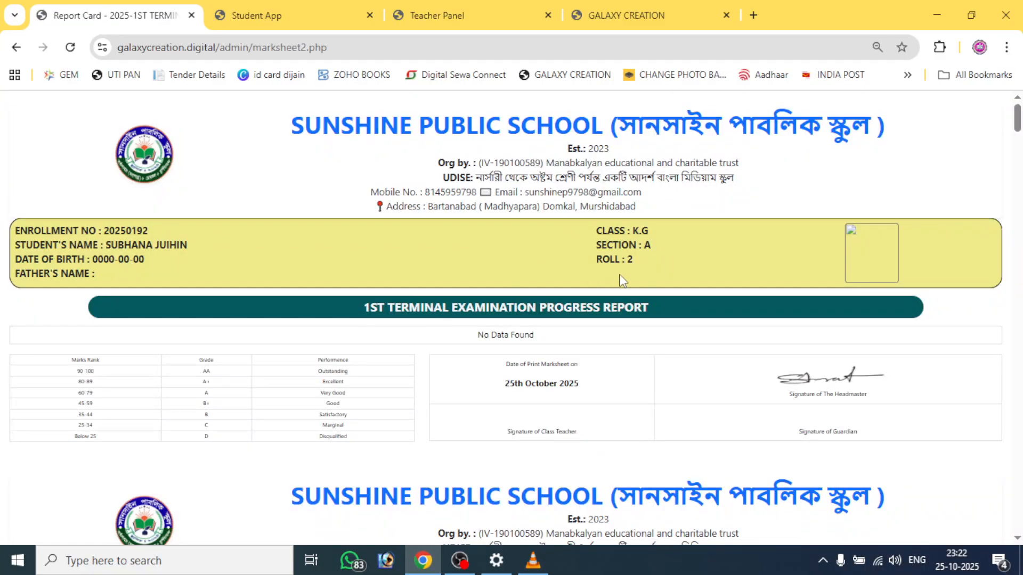
Look through the K.G students' progress reports, checking the student details, grading scale and signature areas, and return to the Exam Panel
scroll(622, 280, "down", 20)
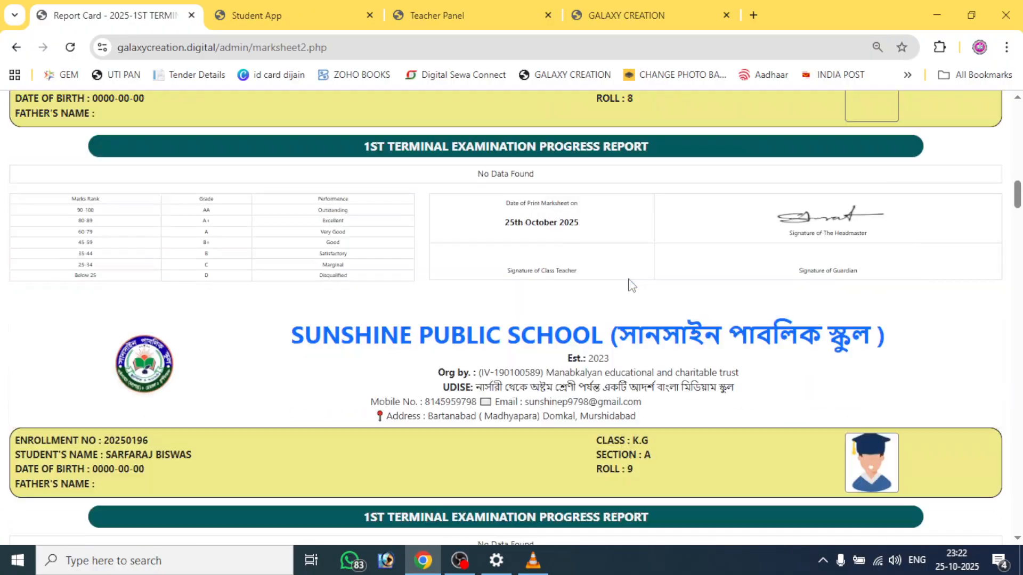
scroll(632, 280, "down", 10)
scroll(636, 276, "up", 11)
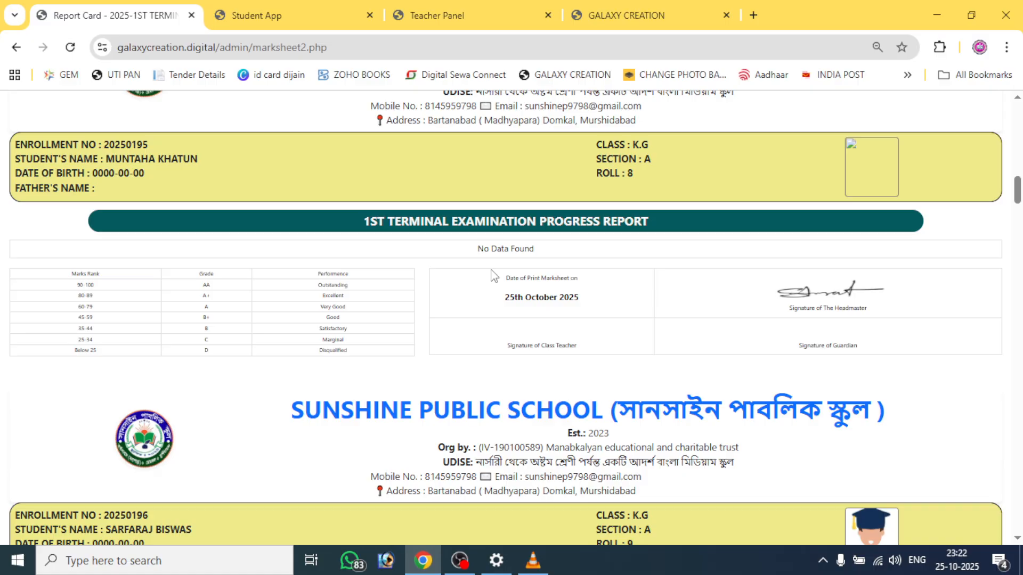
scroll(491, 275, "up", 12)
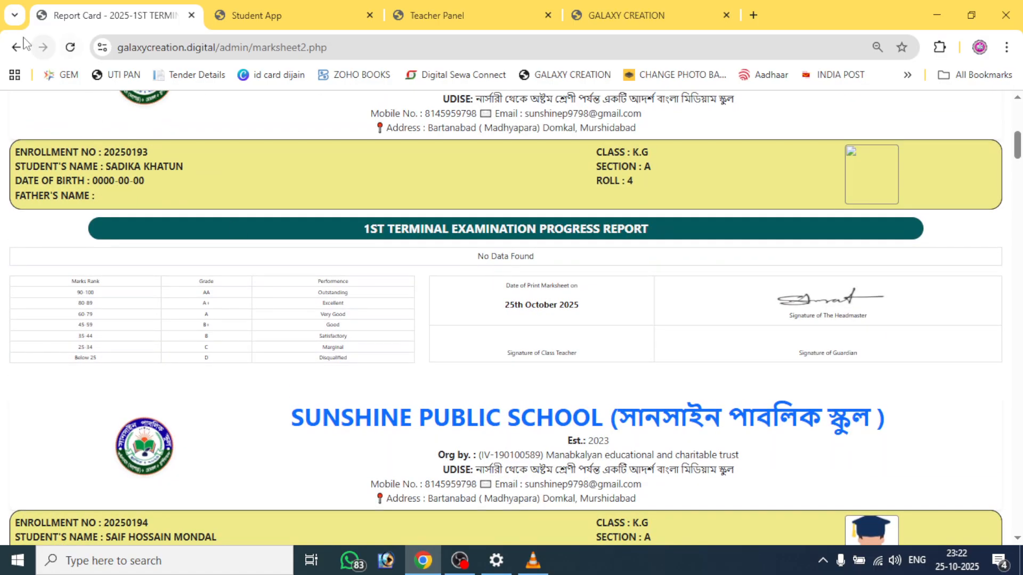
left_click(14, 48)
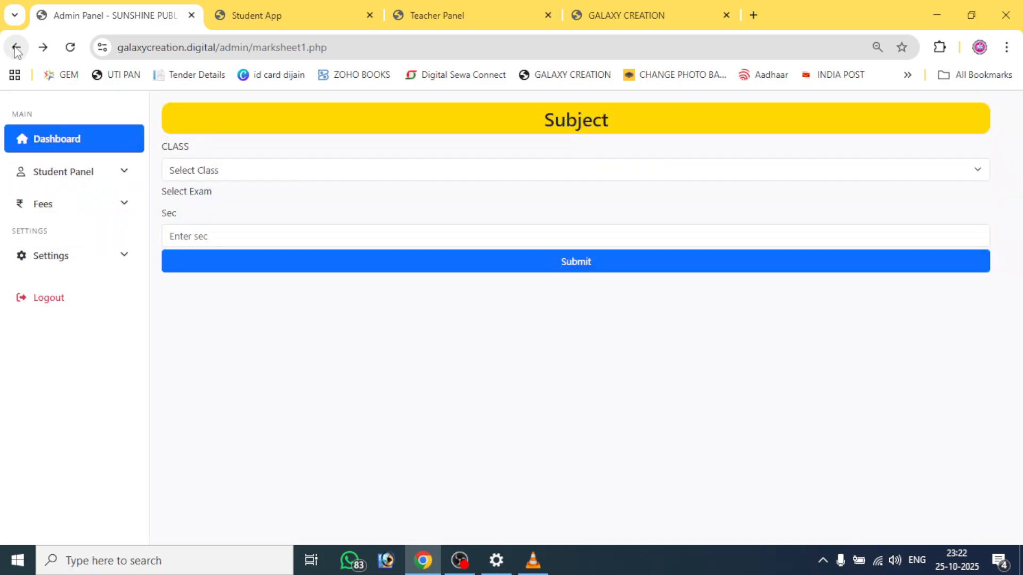
left_click(15, 48)
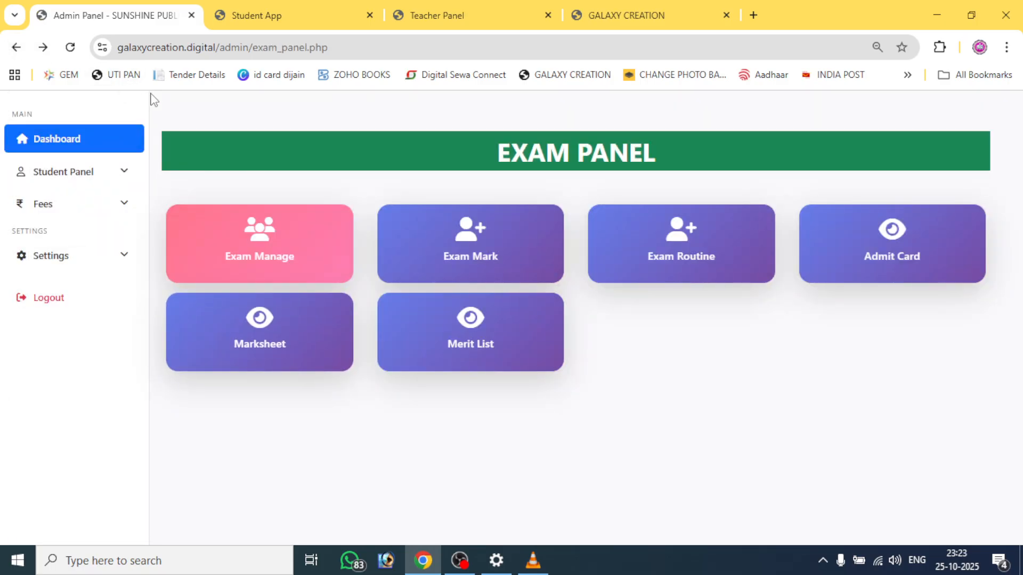
View the Merit List options for subject, class and exam, and go back to the admin dashboard
left_click(459, 347)
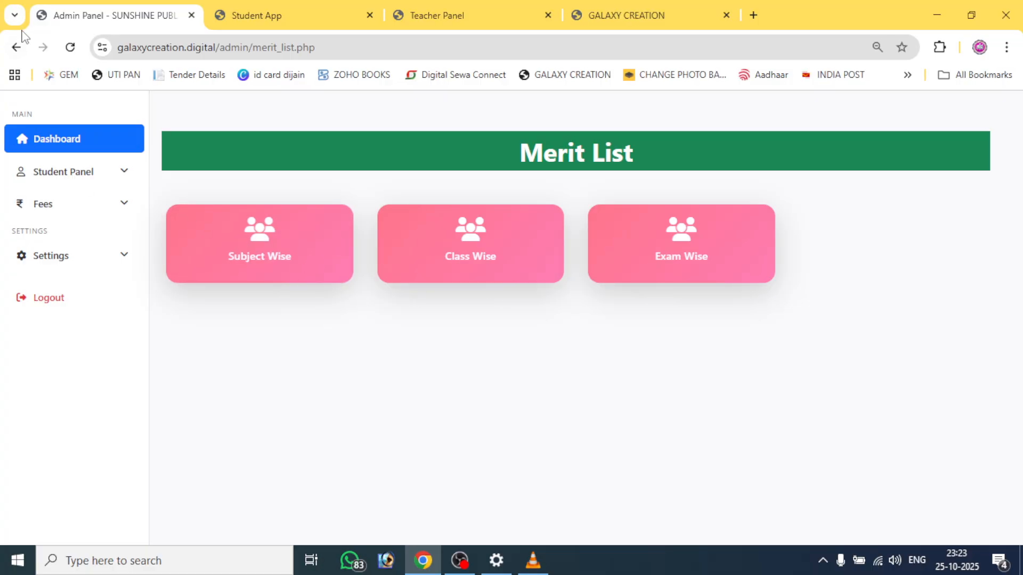
left_click(16, 48)
left_click(16, 49)
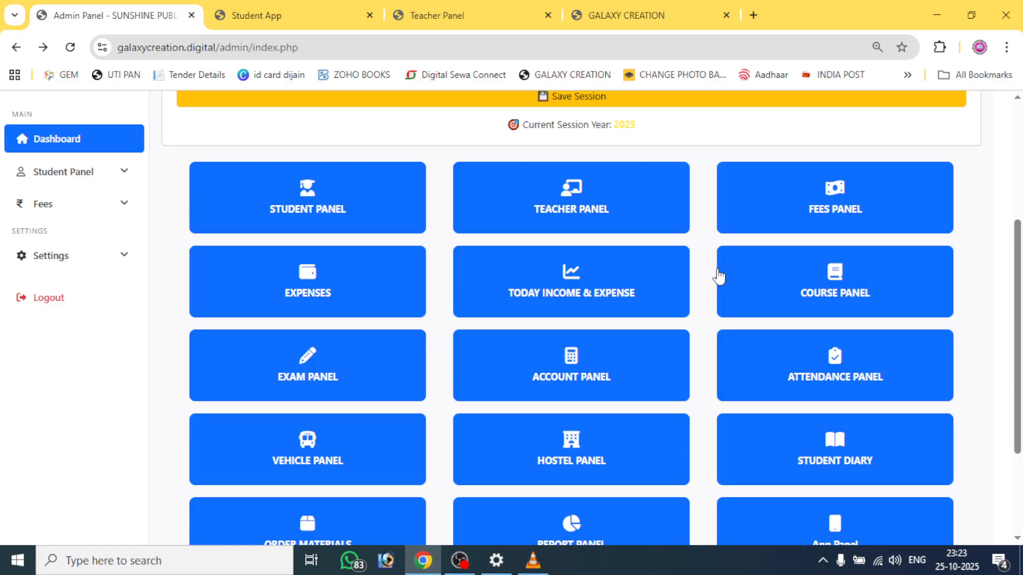
Open the Attendance Panel, check the Attendance option on the Student App's home page, and return to the Admin Panel
left_click(803, 372)
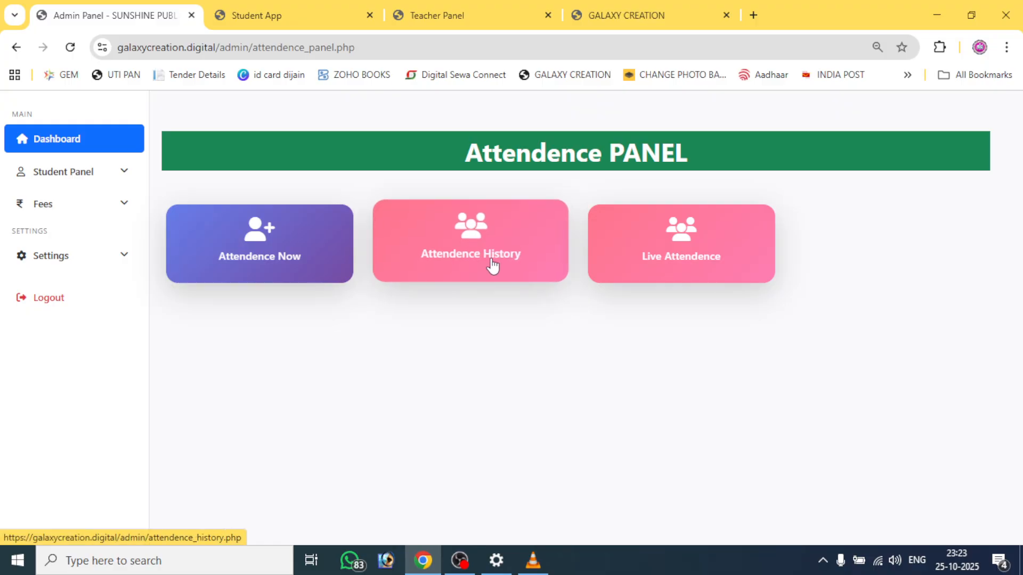
left_click(289, 20)
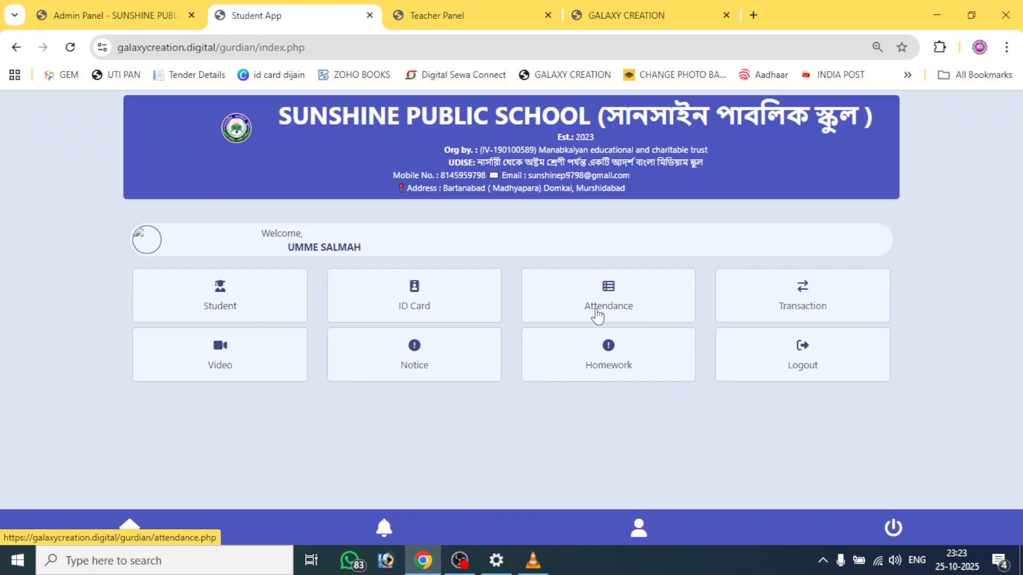
left_click(119, 13)
View the class-wise attendance report for 25-10-2025 and the Attendence Now student list, and return to the dashboard
left_click(482, 259)
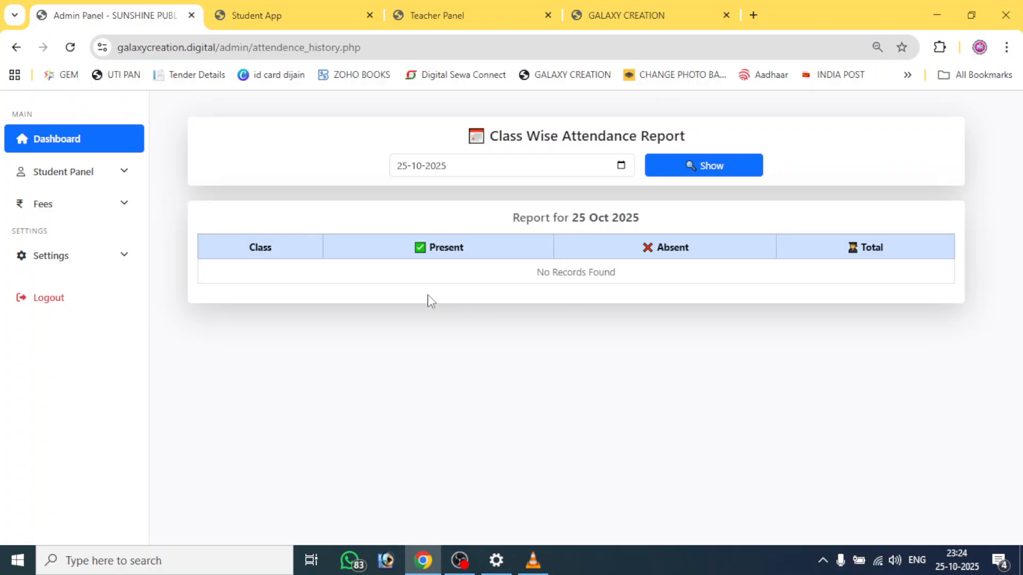
left_click(16, 47)
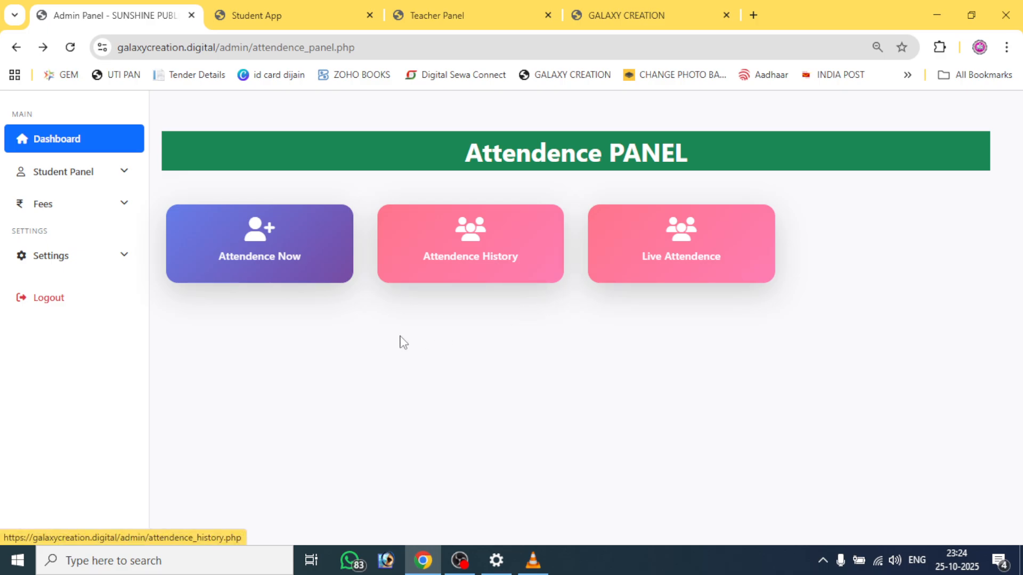
left_click(245, 258)
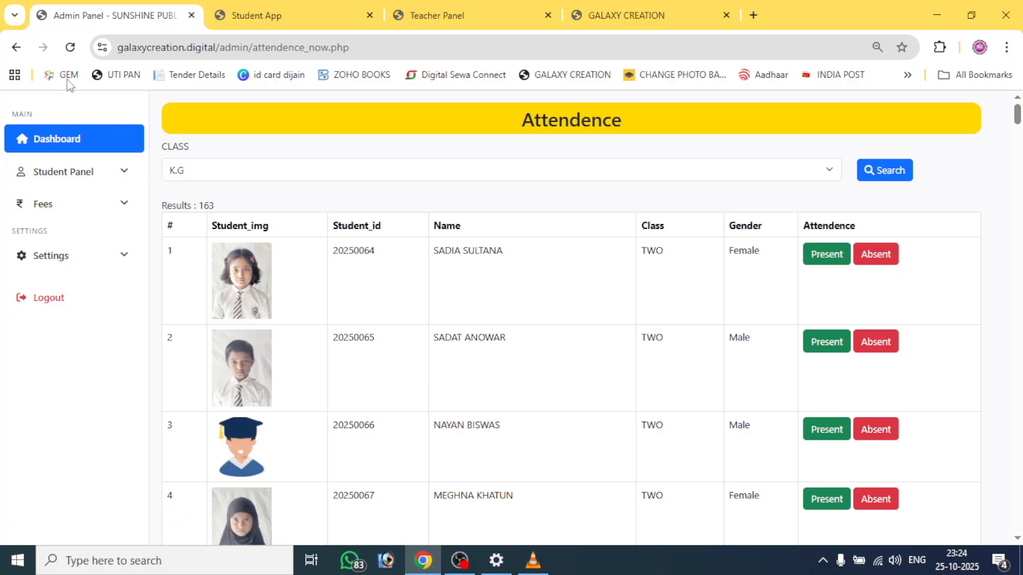
left_click(22, 49)
left_click(21, 48)
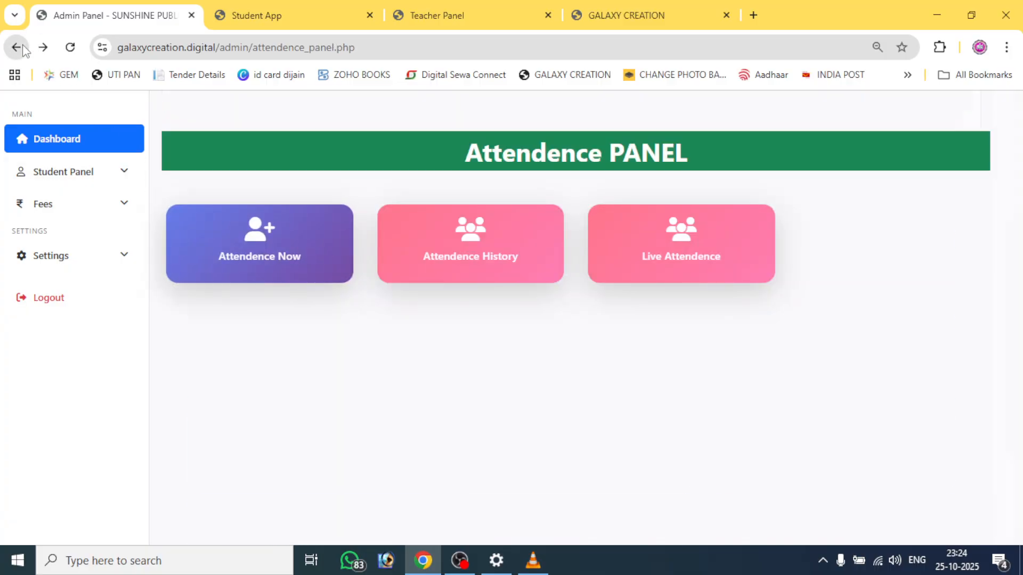
Open the Vehicle Panel, review the Add Car & Route form and its table of existing routes, and go back to the panel
scroll(640, 326, "down", 3)
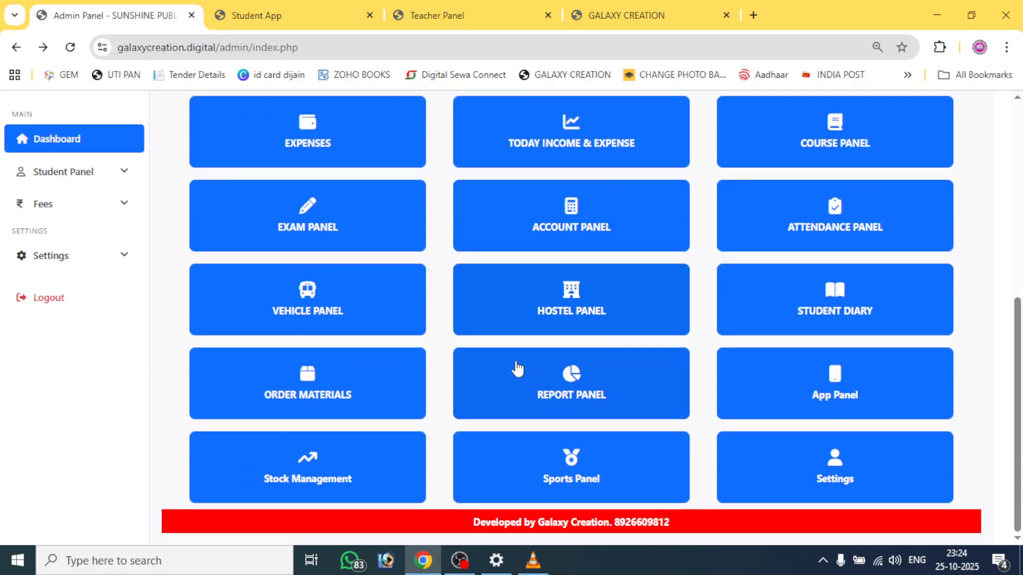
left_click(322, 327)
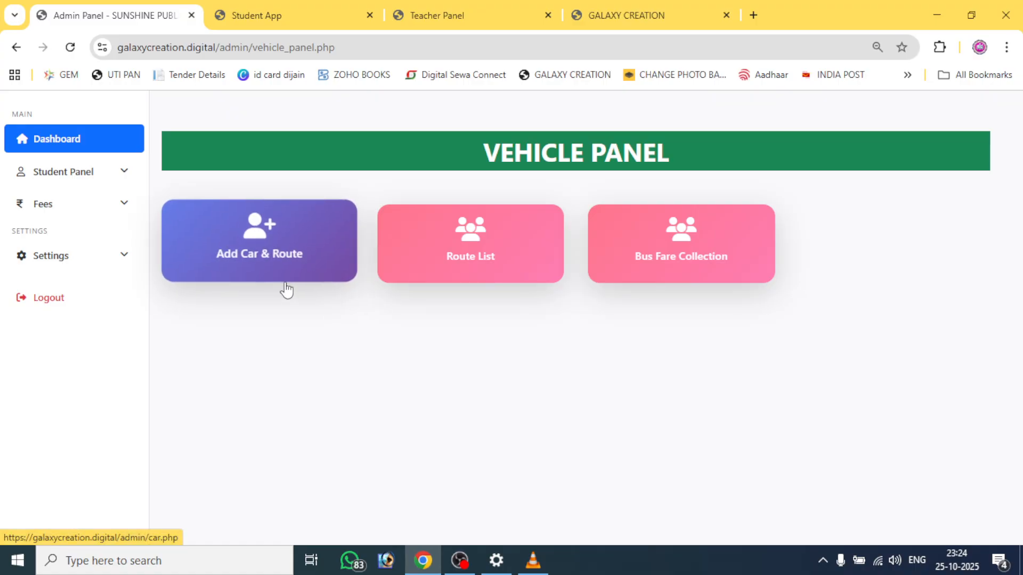
left_click(271, 254)
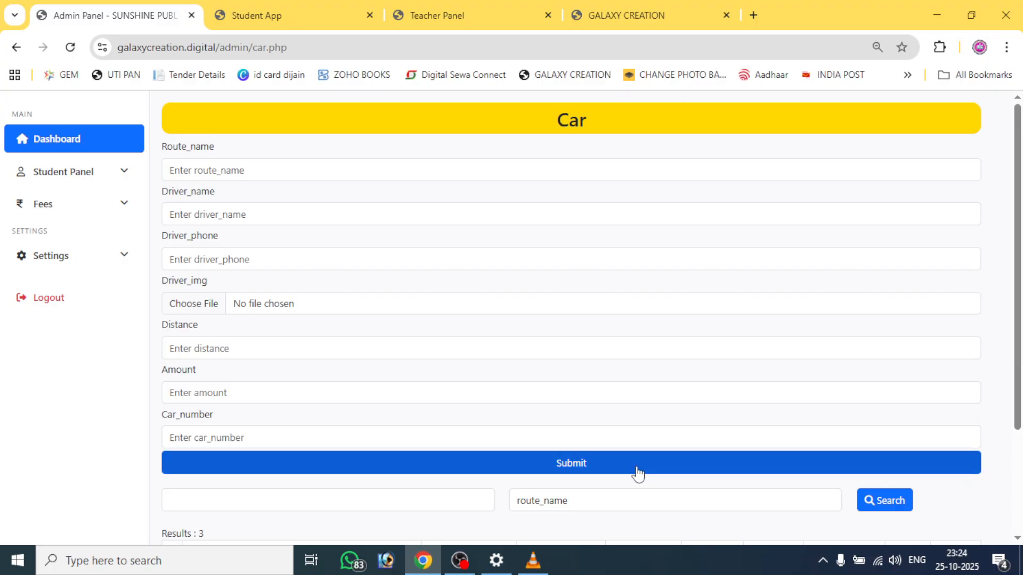
scroll(637, 472, "down", 3)
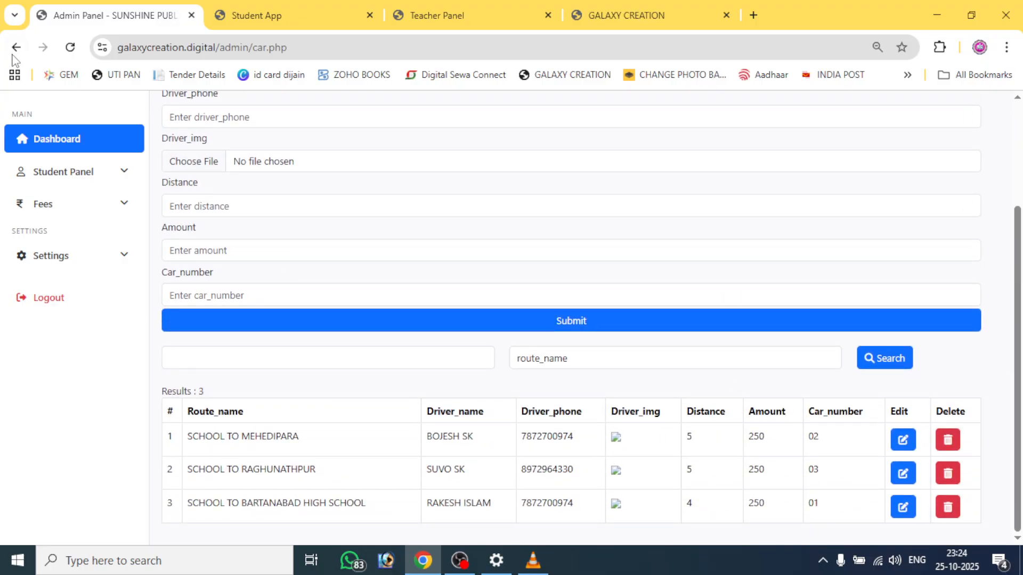
left_click(15, 53)
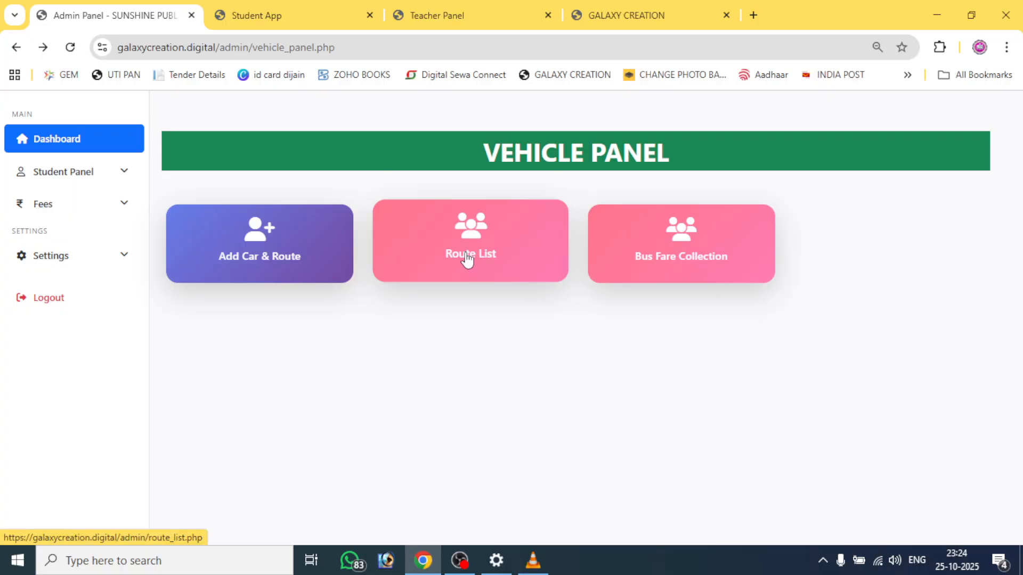
Examine the driver-wise student list for the SCHOOL TO BARTANABAD HIGH SCHOOL route from the Route List, and return to the Vehicle Panel
left_click(467, 259)
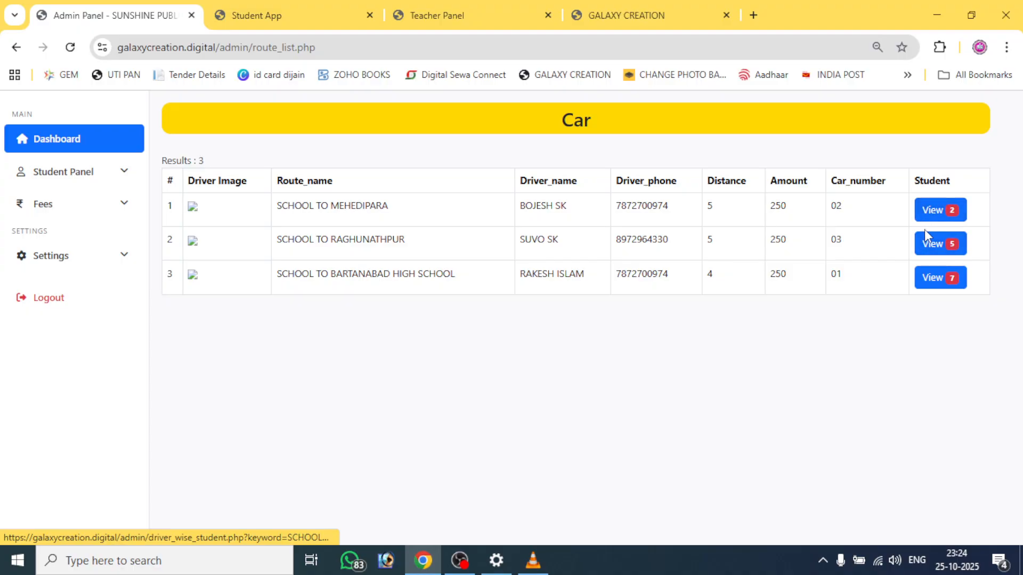
left_click(929, 283)
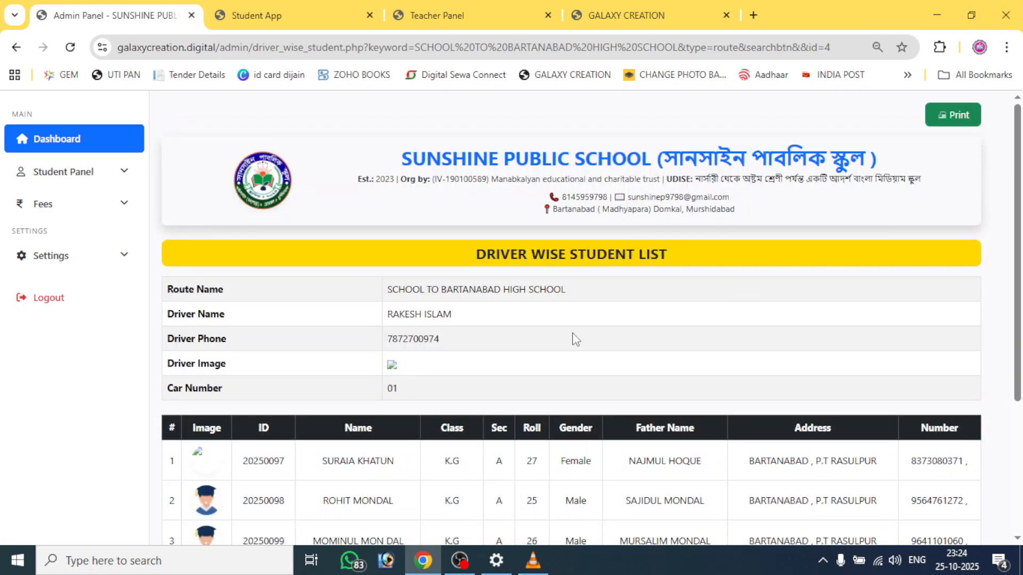
scroll(576, 340, "down", 3)
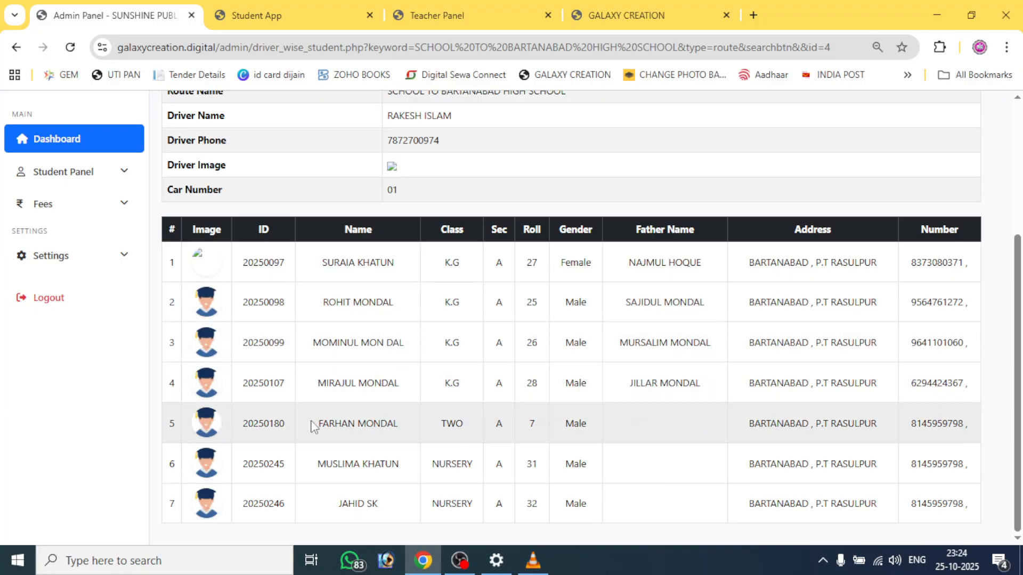
scroll(458, 333, "up", 1)
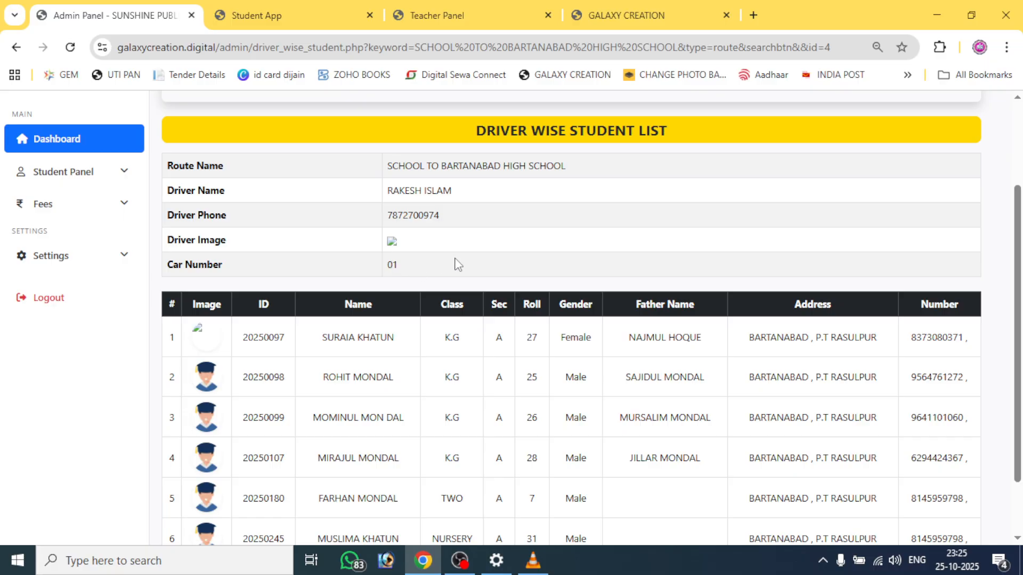
scroll(618, 281, "down", 2)
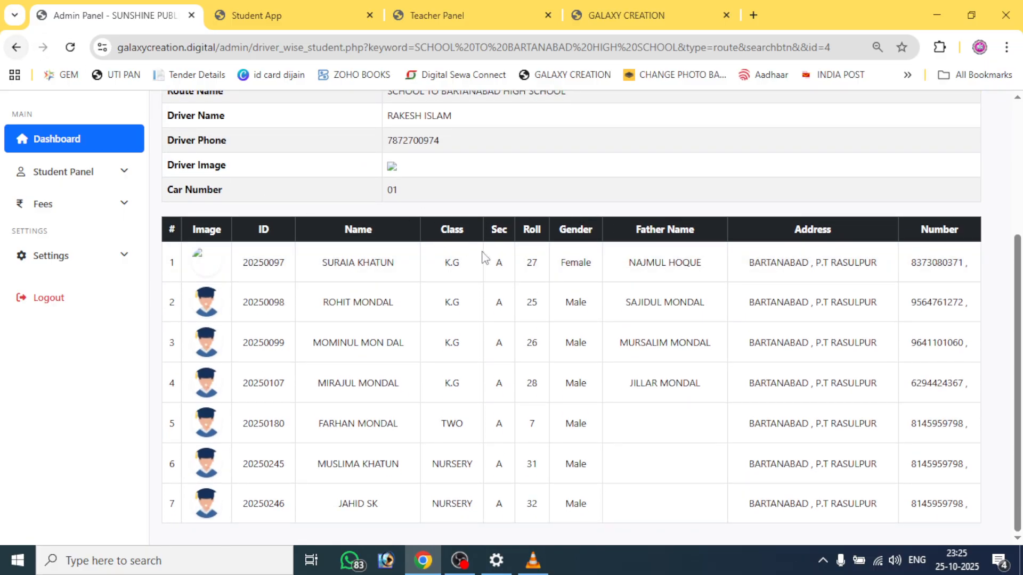
scroll(485, 258, "up", 4)
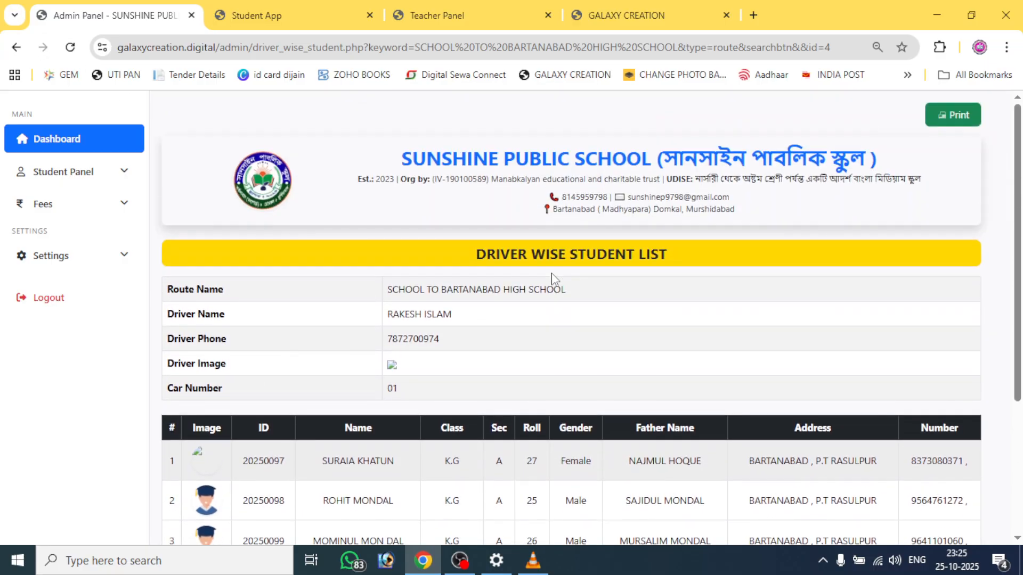
left_click(17, 47)
left_click(16, 48)
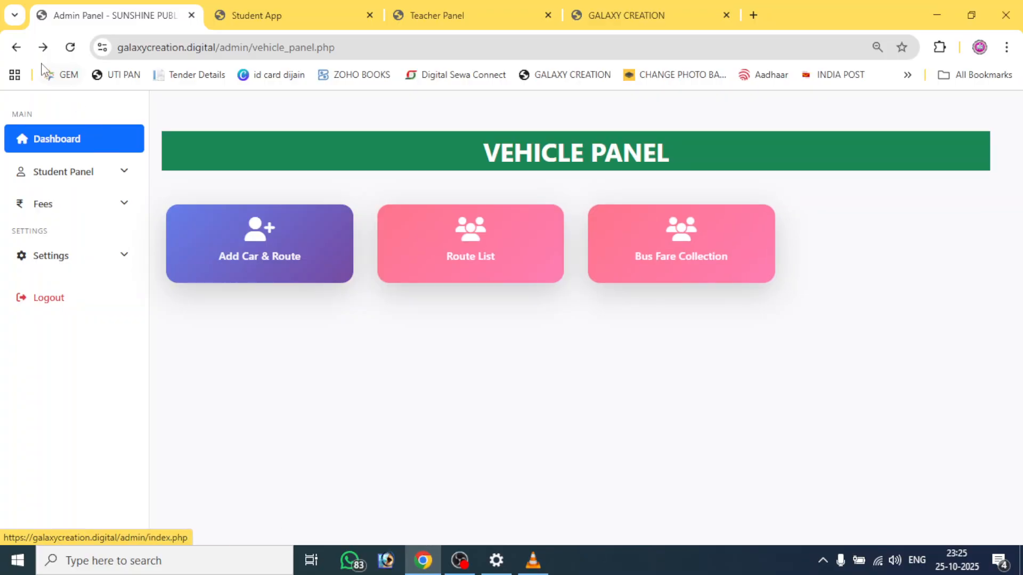
Return to the dashboard, open the Hostel Panel and view its Add Hostel student list
left_click(17, 47)
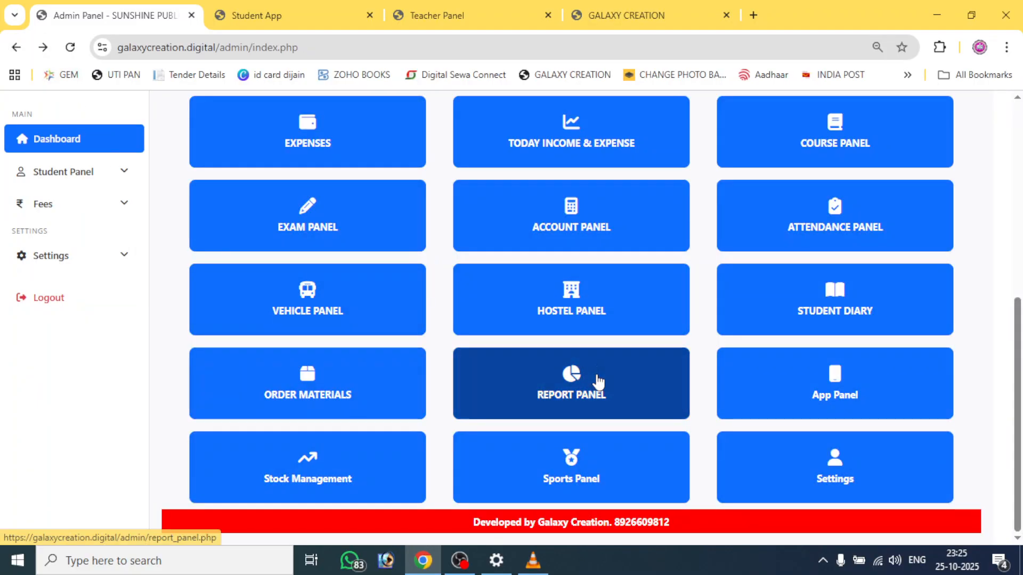
left_click(570, 308)
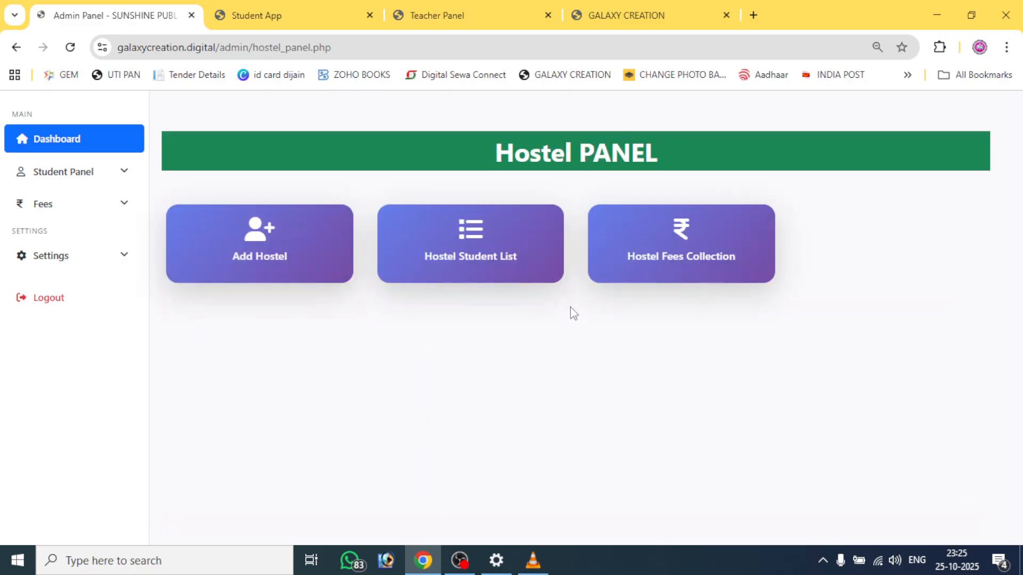
left_click(282, 258)
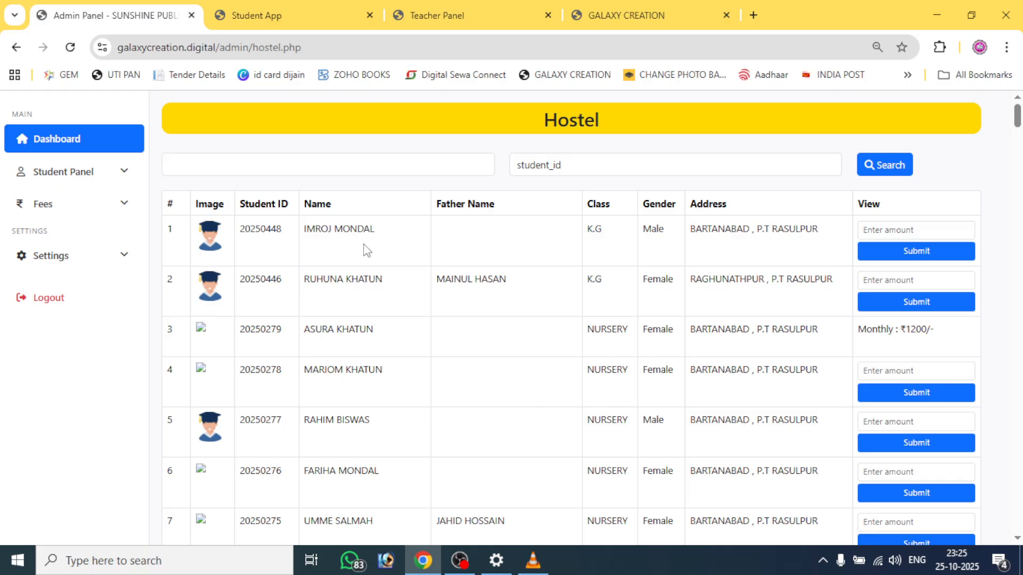
Check the suggested hostel amounts for the first student in the list, and return through the Hostel Panel to the dashboard
left_click(893, 232)
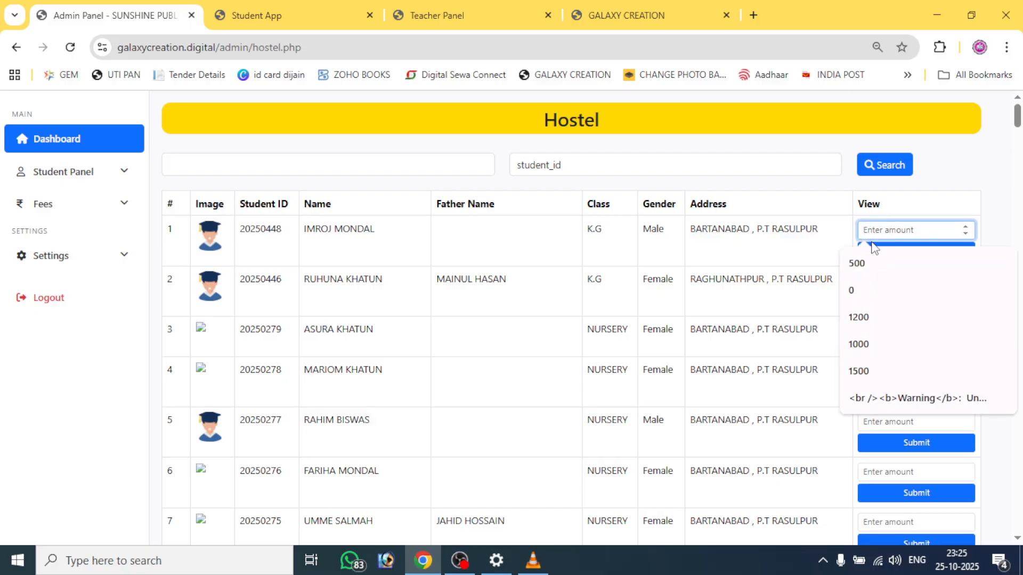
left_click(844, 233)
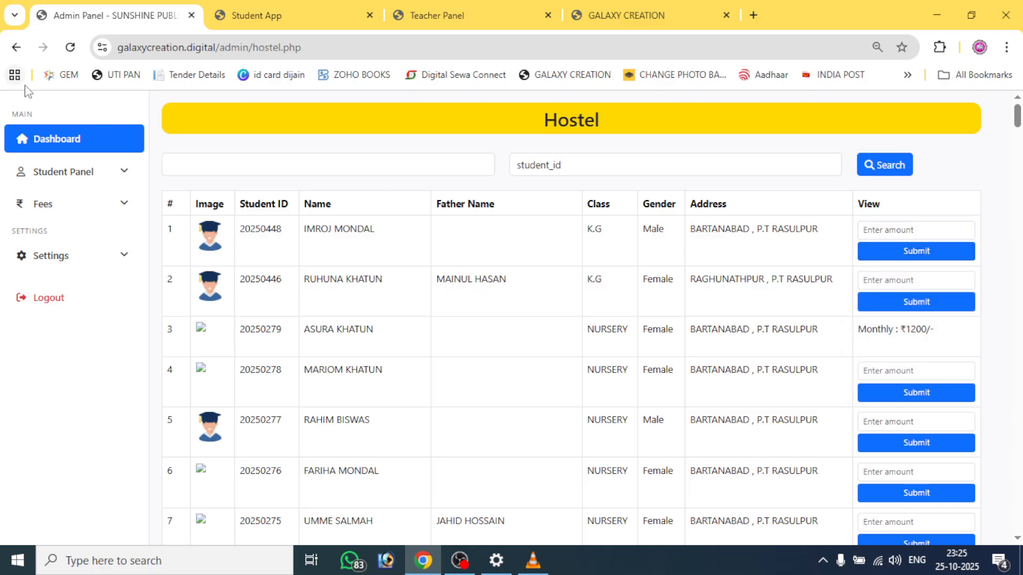
left_click(20, 46)
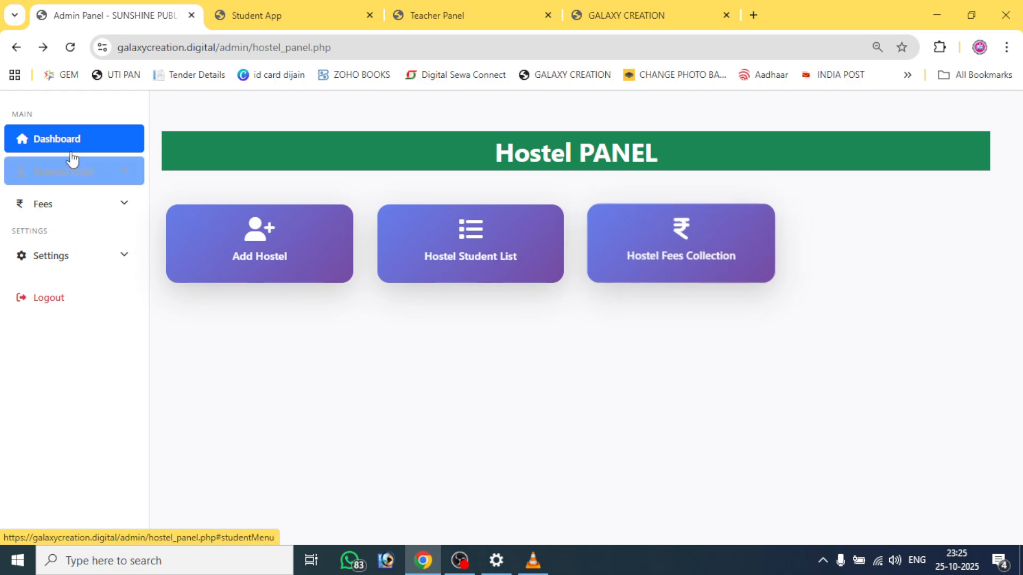
left_click(17, 48)
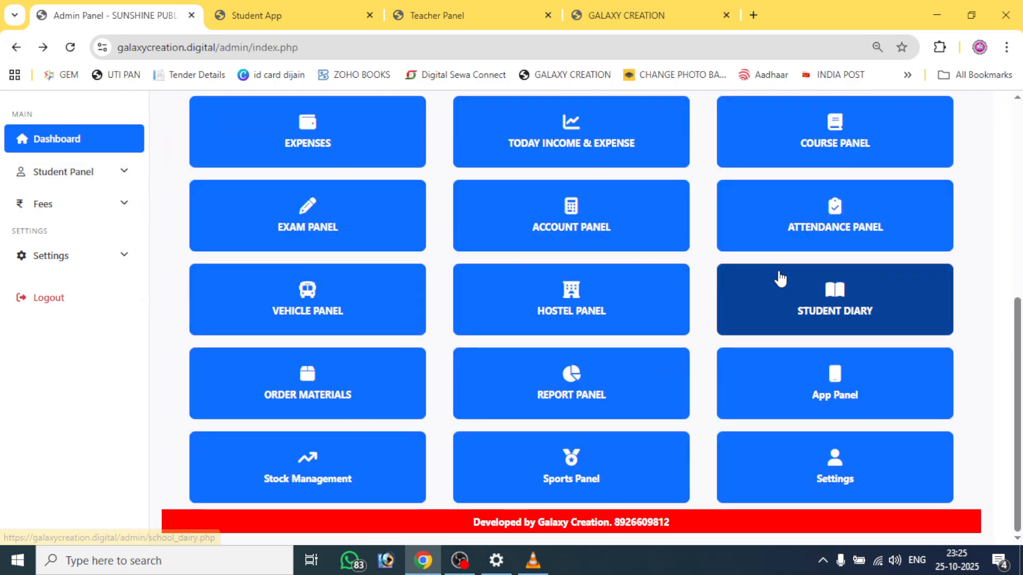
View the Student Diary page and the Order Materials page with its order form, and return to the dashboard
scroll(774, 282, "up", 1)
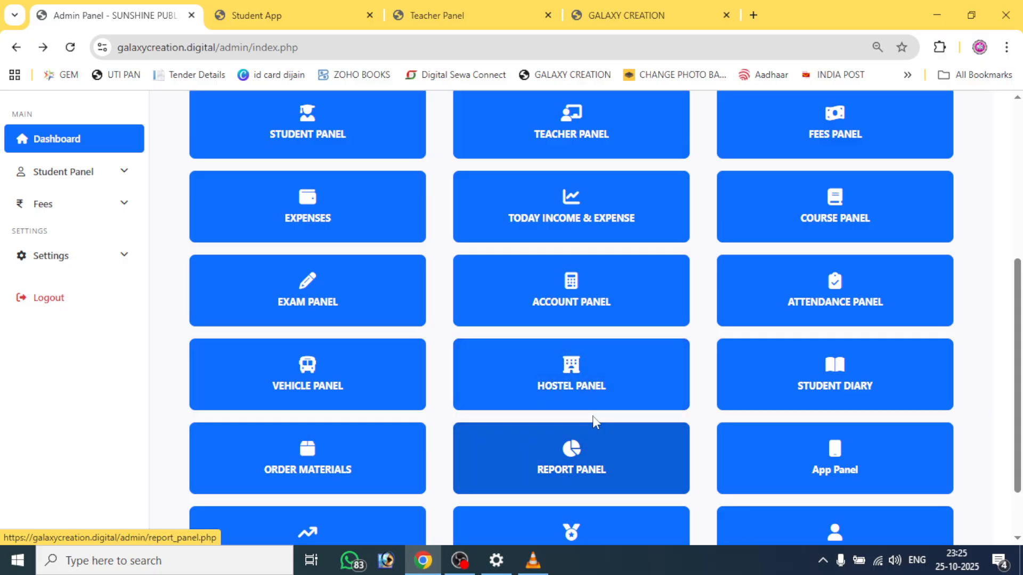
scroll(595, 422, "down", 2)
left_click(823, 309)
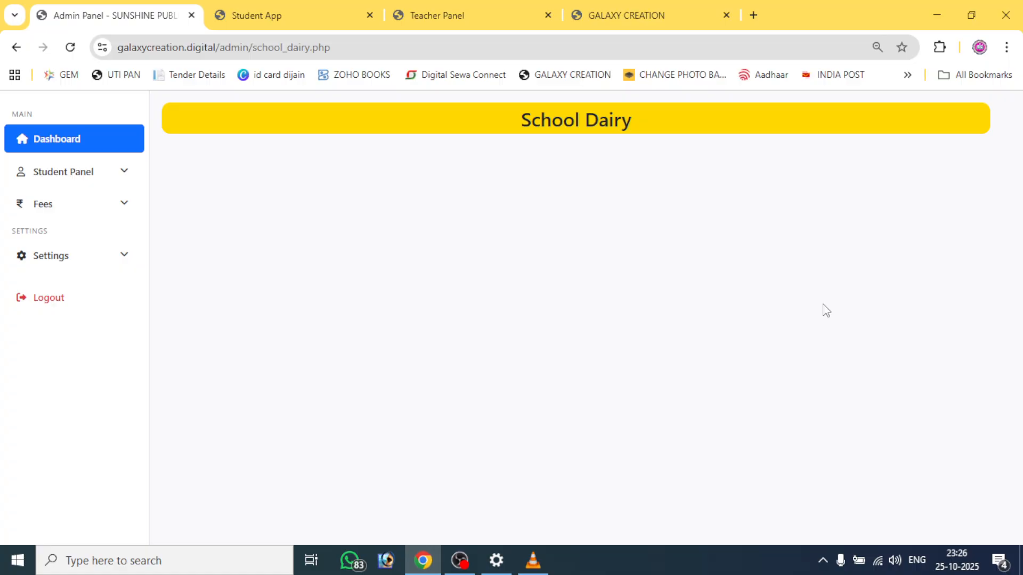
left_click(16, 47)
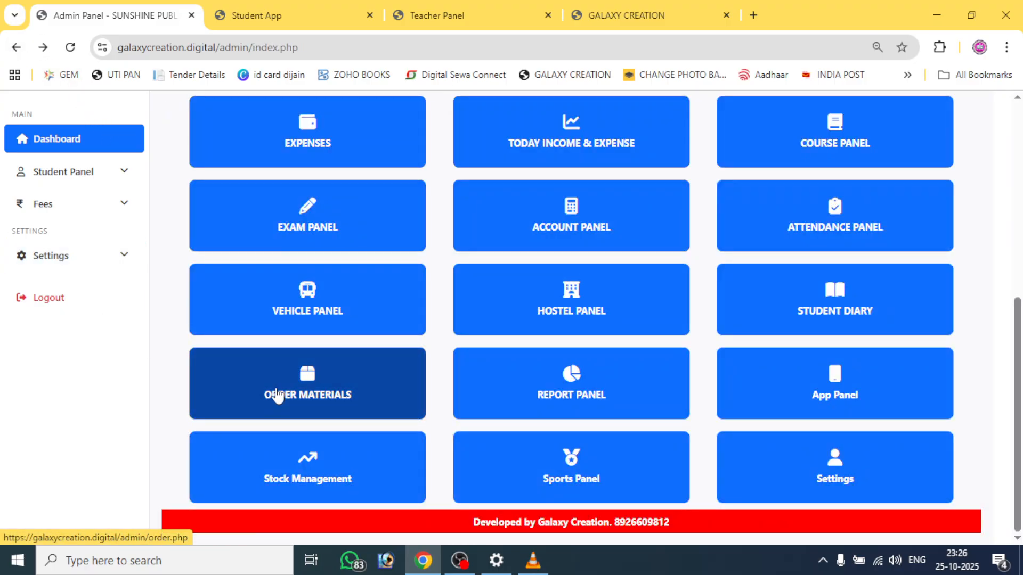
left_click(313, 390)
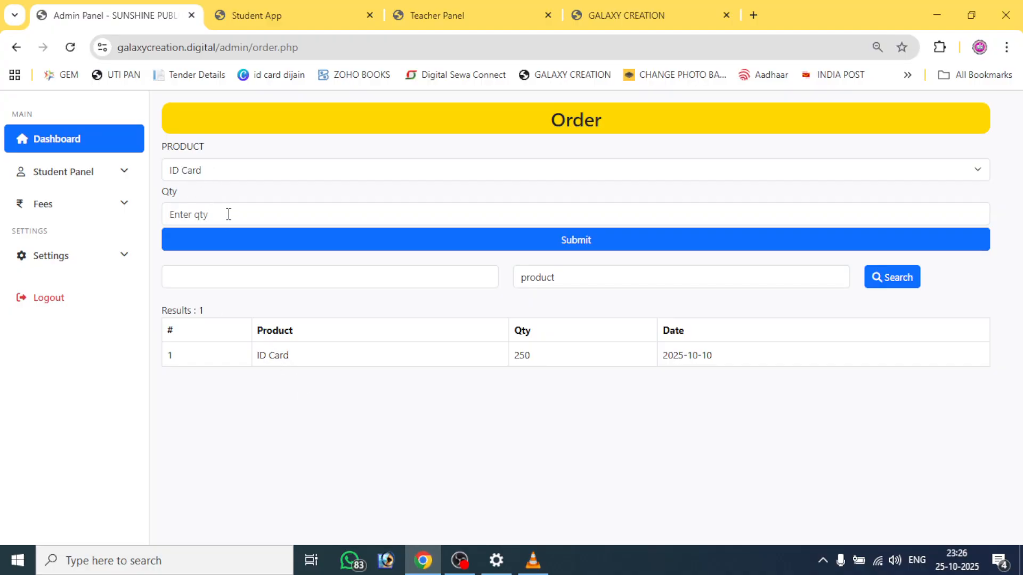
left_click(17, 48)
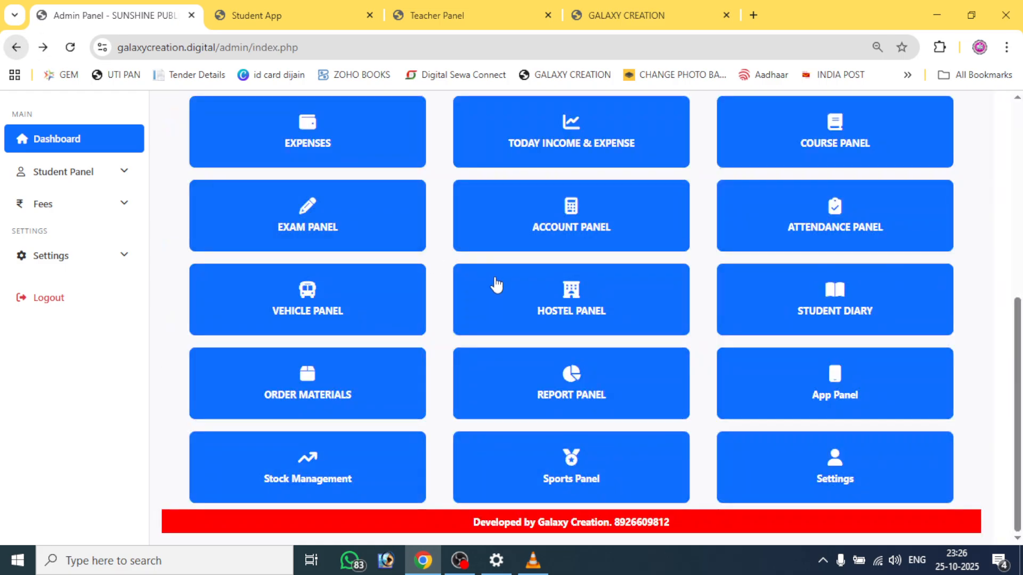
Open the Report Panel, review the Monthly Fees Due List for all classes, and return to the dashboard
left_click(602, 403)
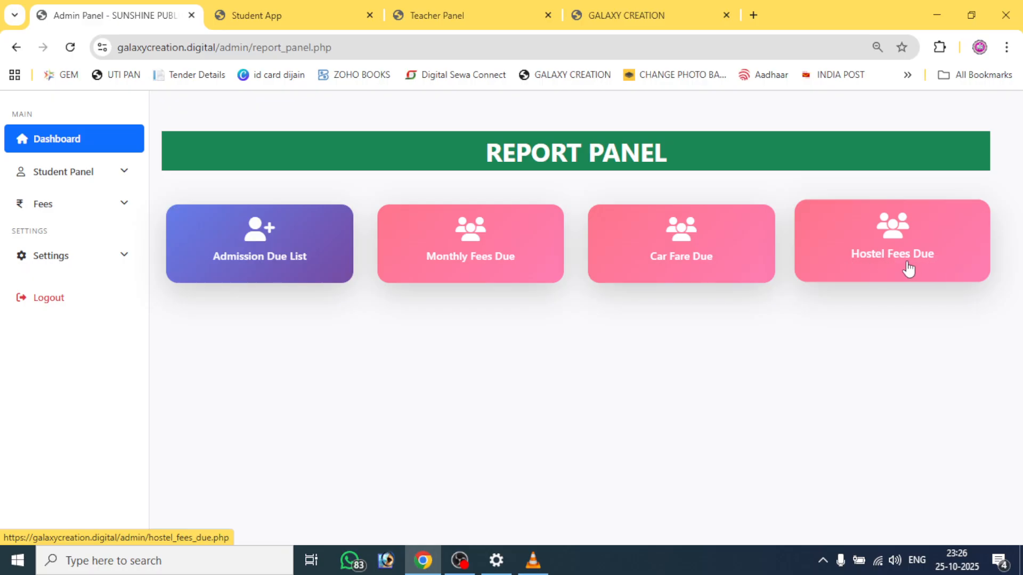
left_click(465, 254)
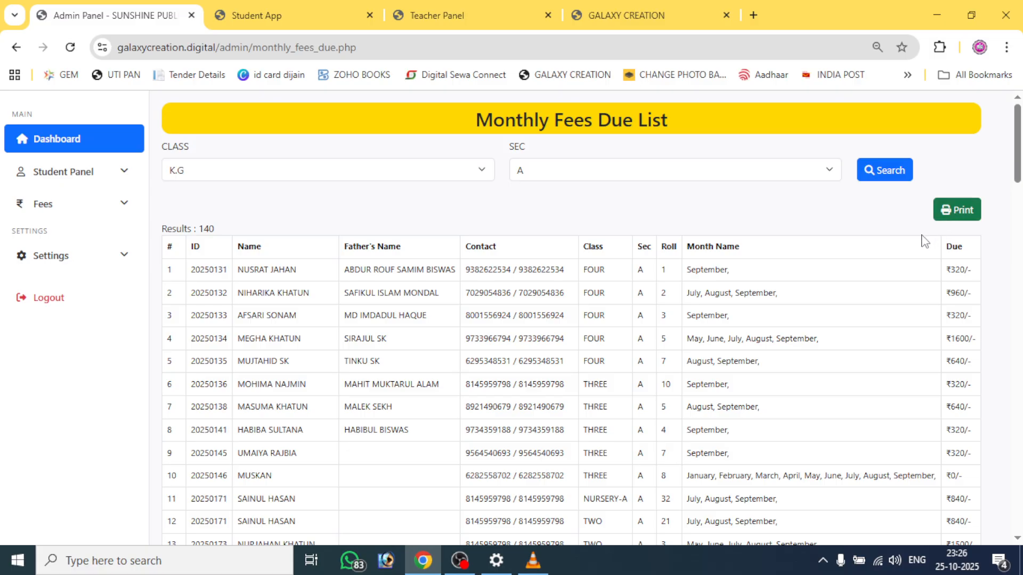
scroll(801, 450, "down", 8)
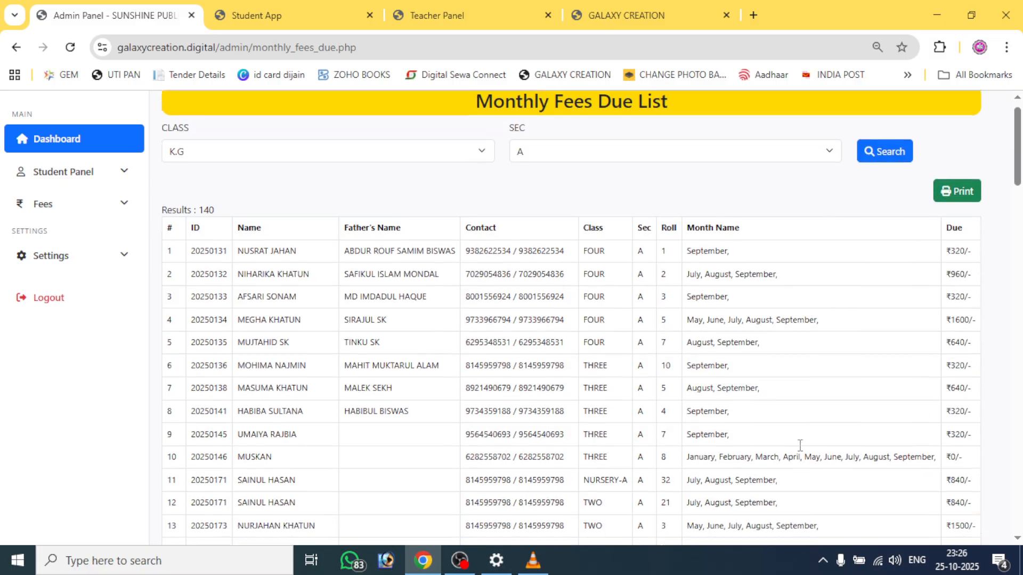
scroll(804, 453, "down", 10)
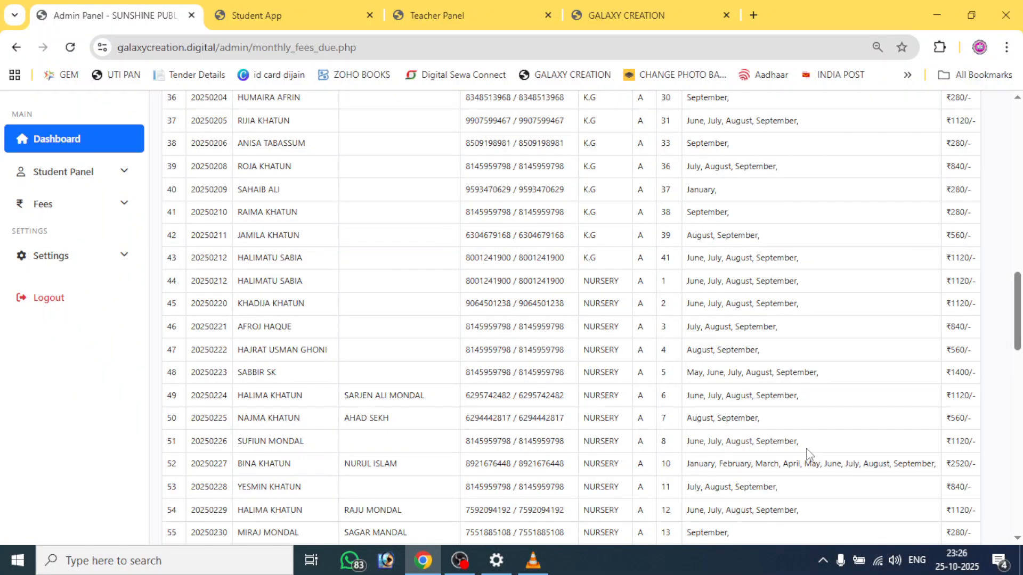
scroll(808, 451, "up", 18)
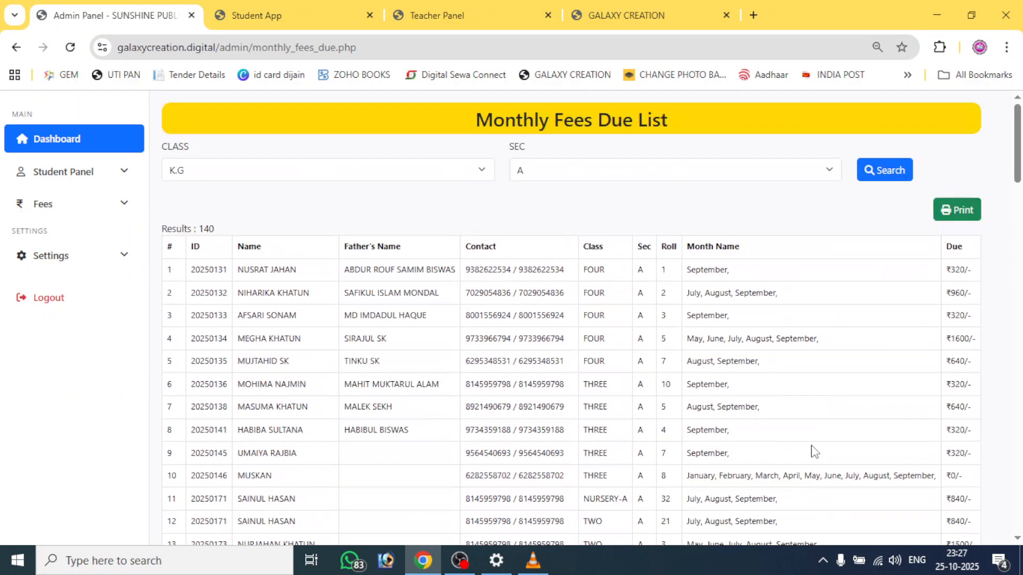
left_click(16, 48)
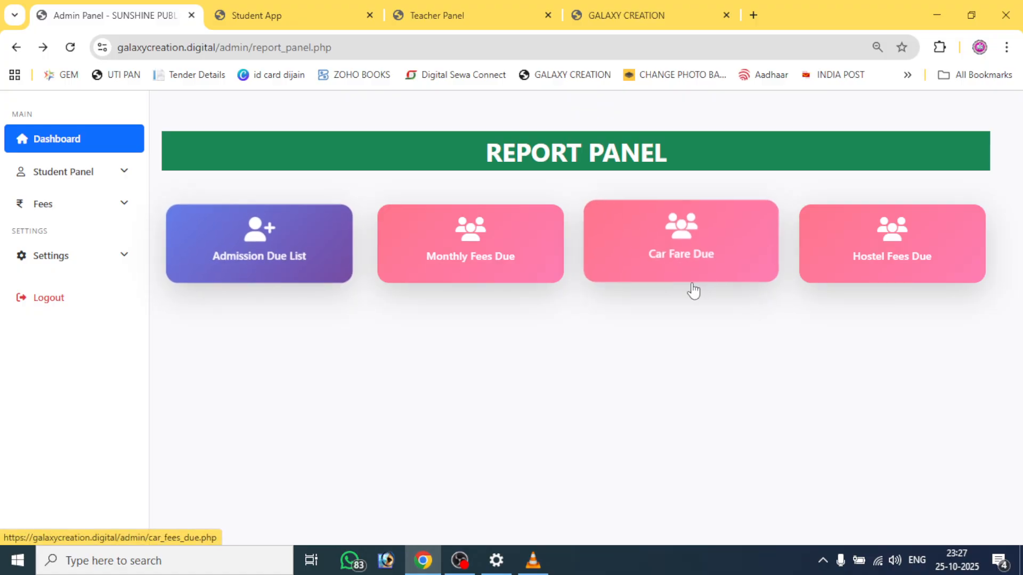
left_click(15, 48)
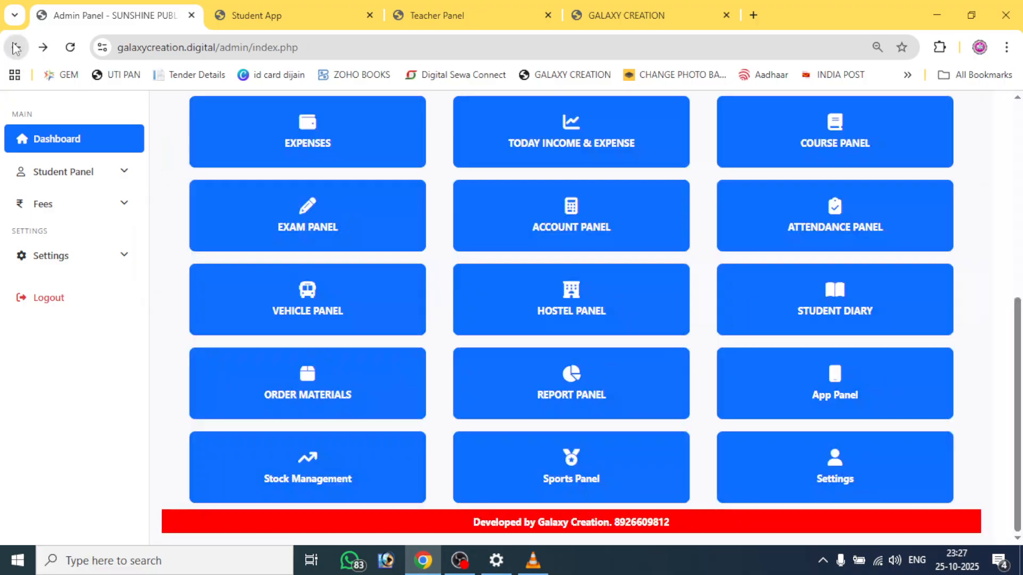
View the App Panel's YouTube Link page, check the Video gallery in the Student App, and return to the admin App Panel
left_click(805, 384)
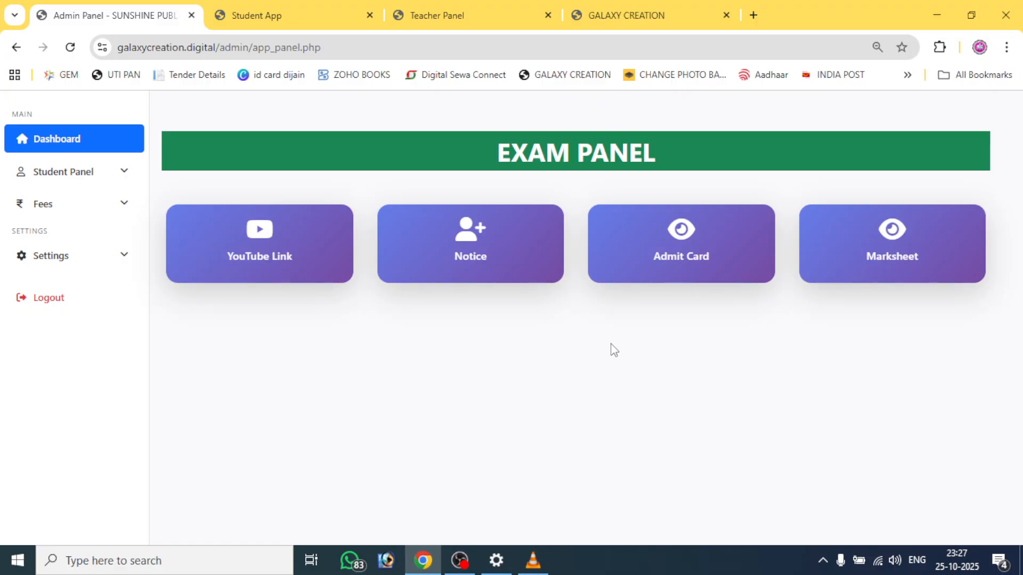
left_click(291, 252)
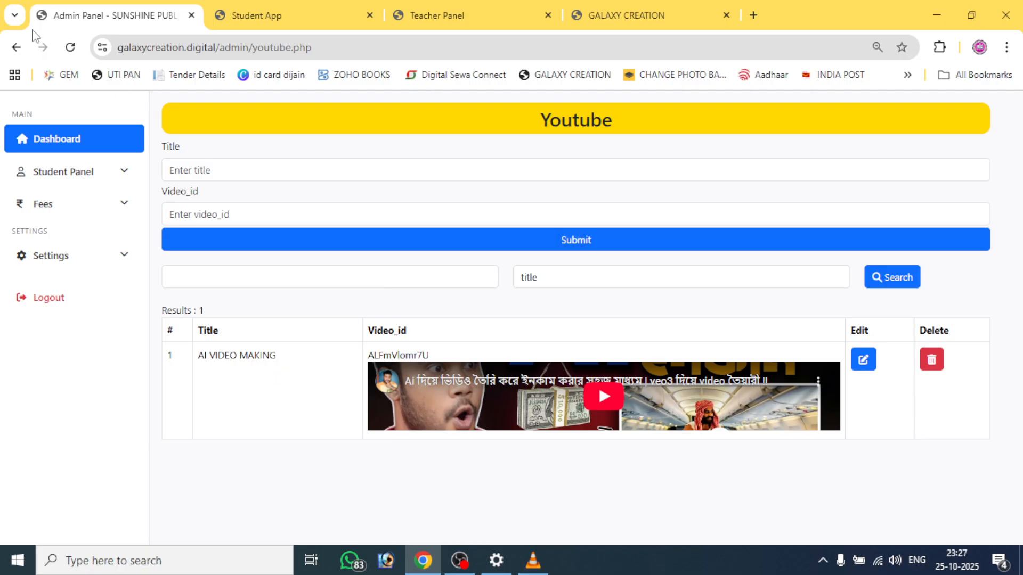
left_click(267, 14)
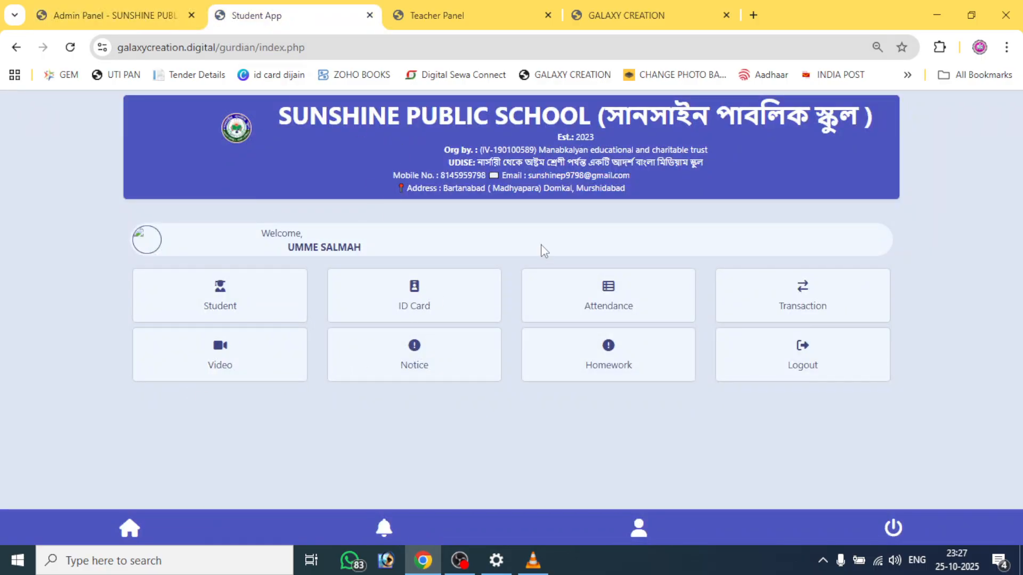
left_click(258, 363)
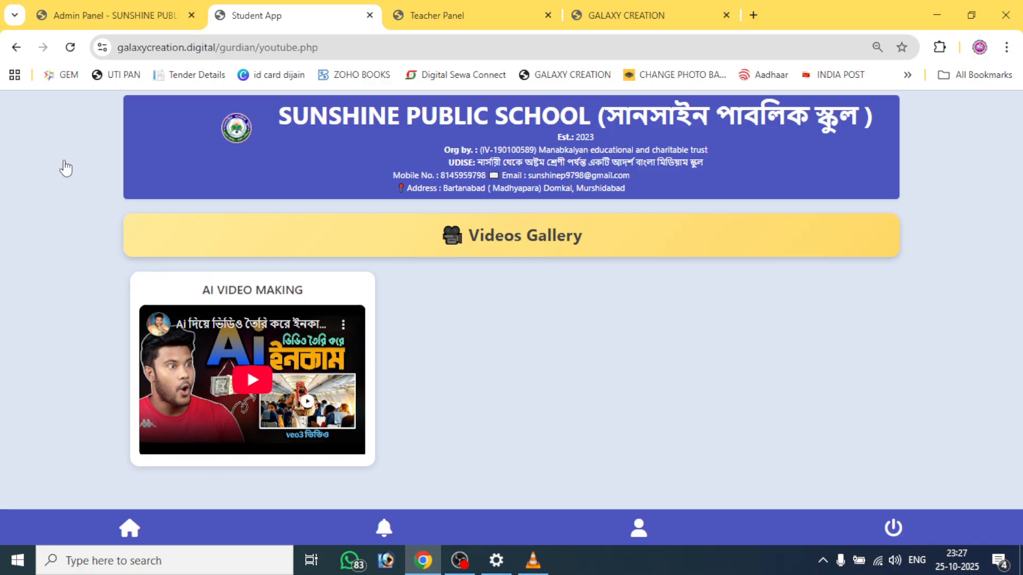
left_click(16, 47)
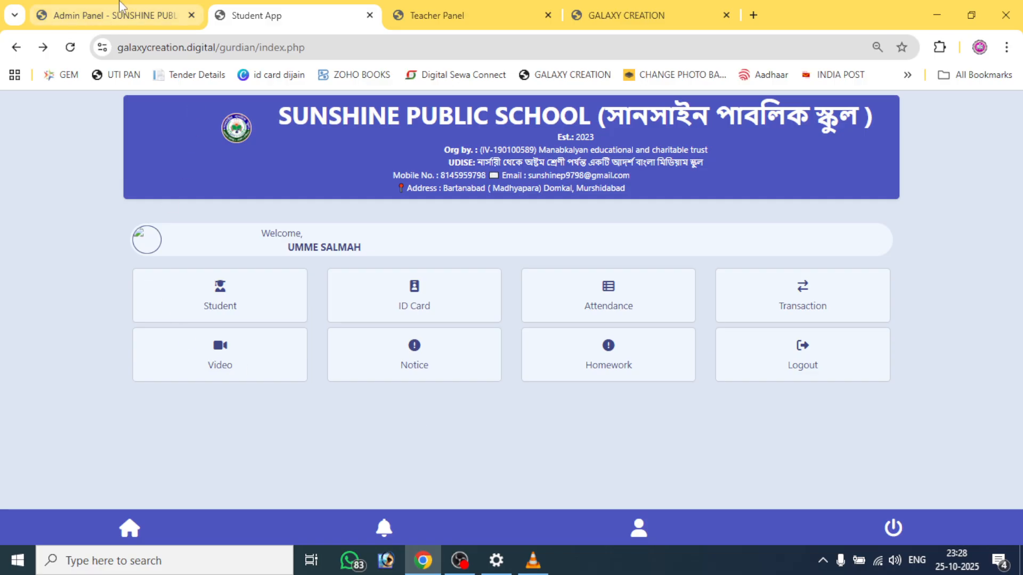
left_click(92, 15)
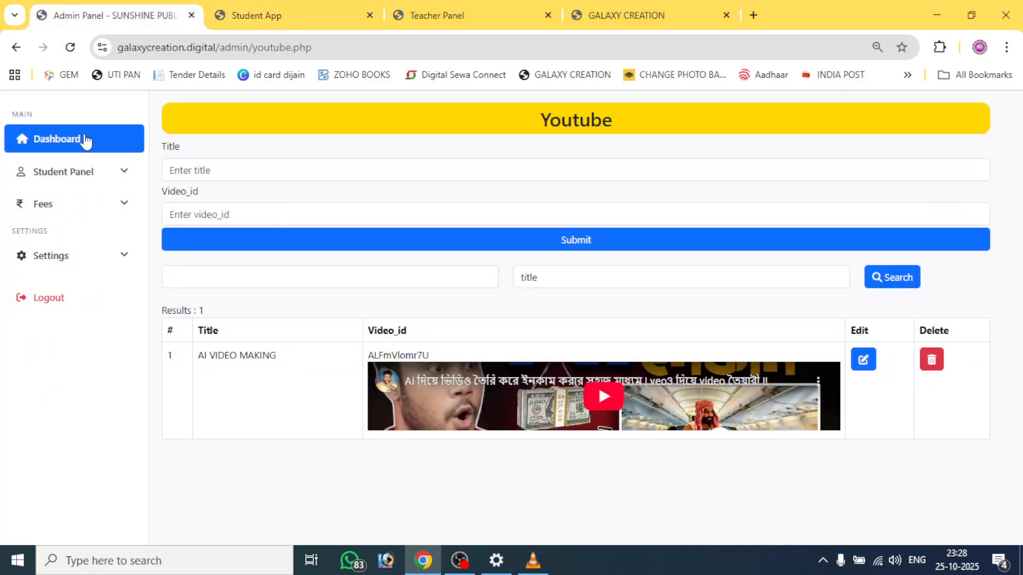
left_click(16, 47)
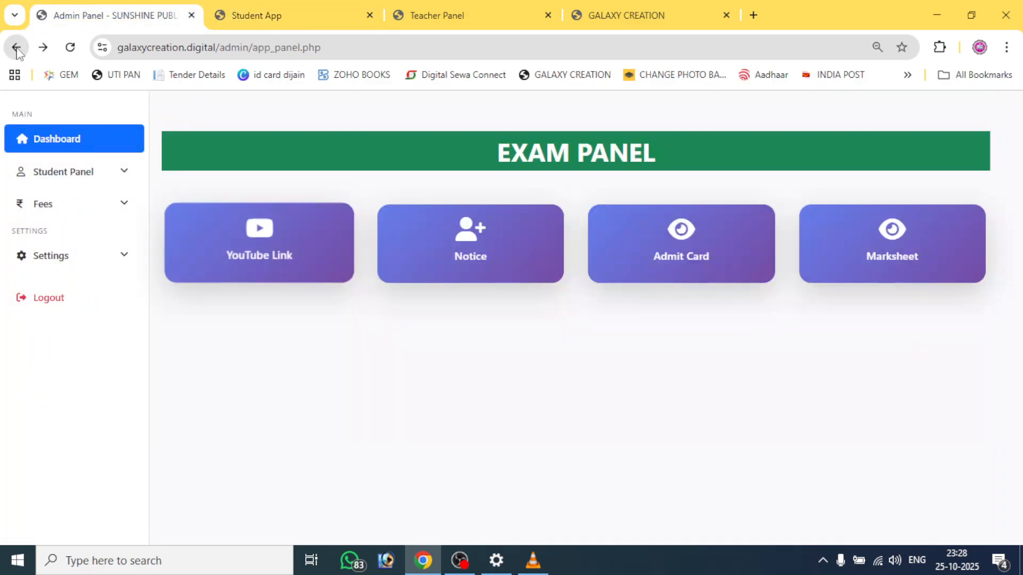
Show the Notice form with its recipient set to Student & Gurdian, and return to the dashboard without submitting
left_click(492, 271)
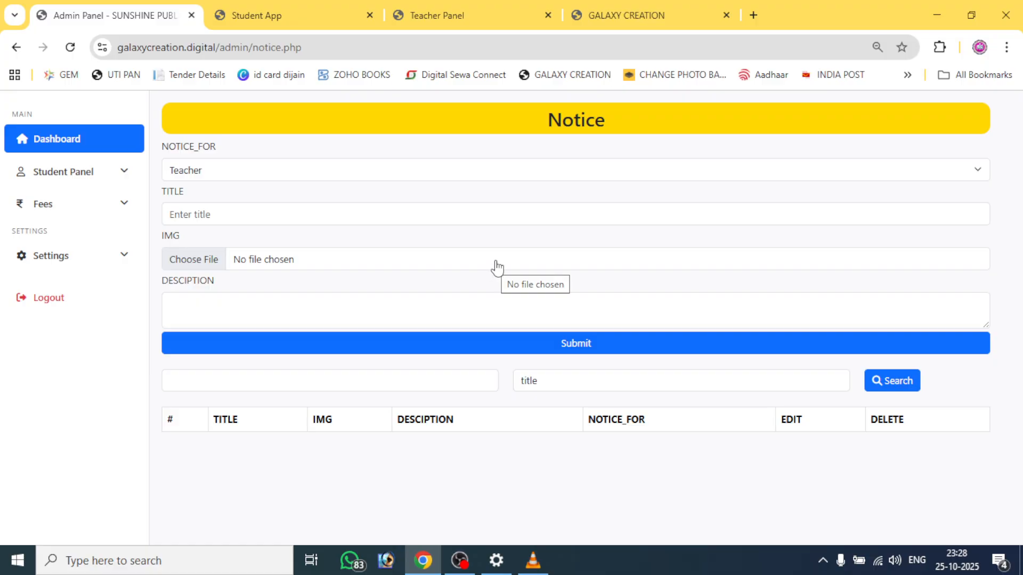
left_click(261, 174)
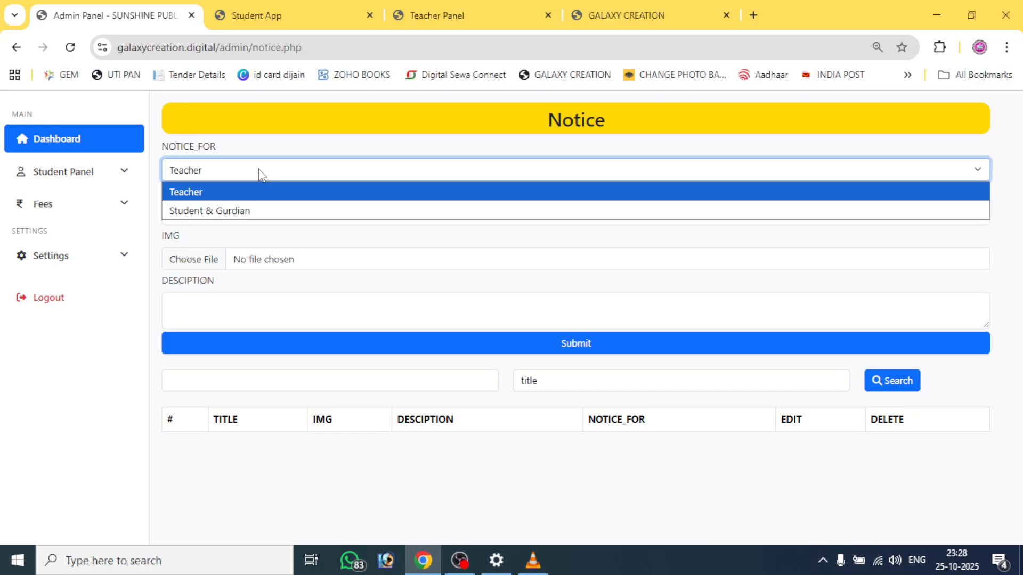
left_click(239, 212)
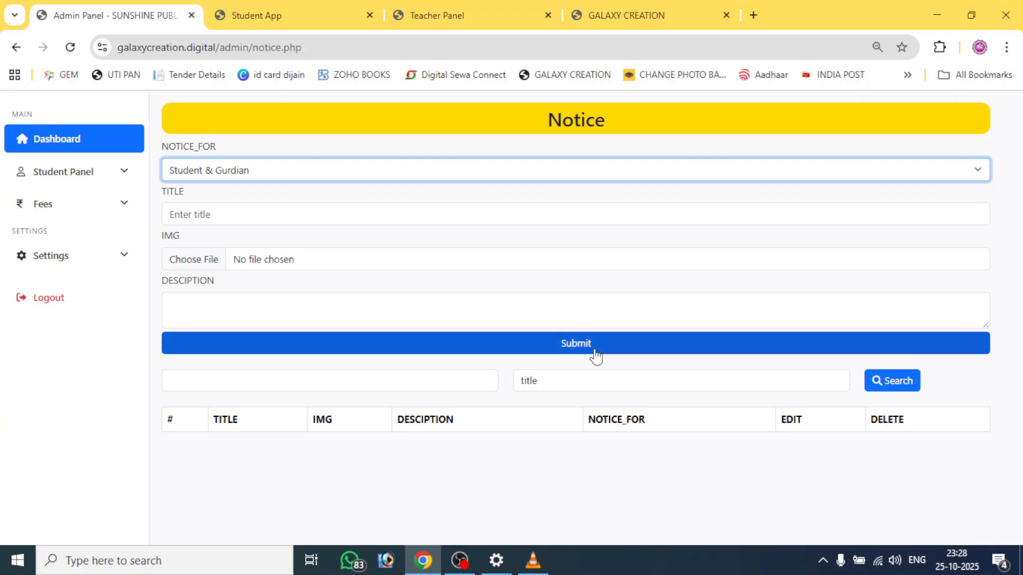
left_click(15, 48)
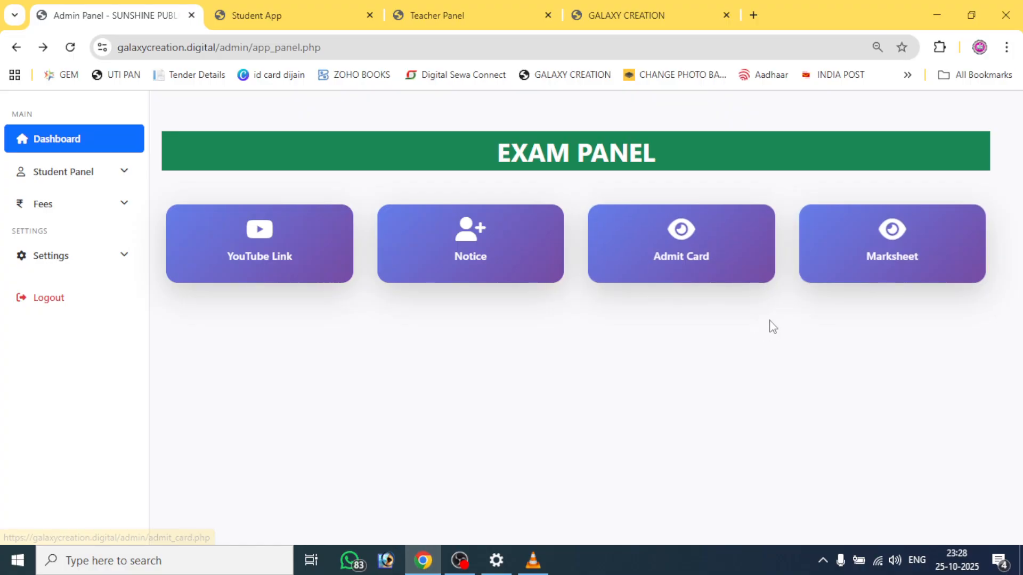
left_click(16, 48)
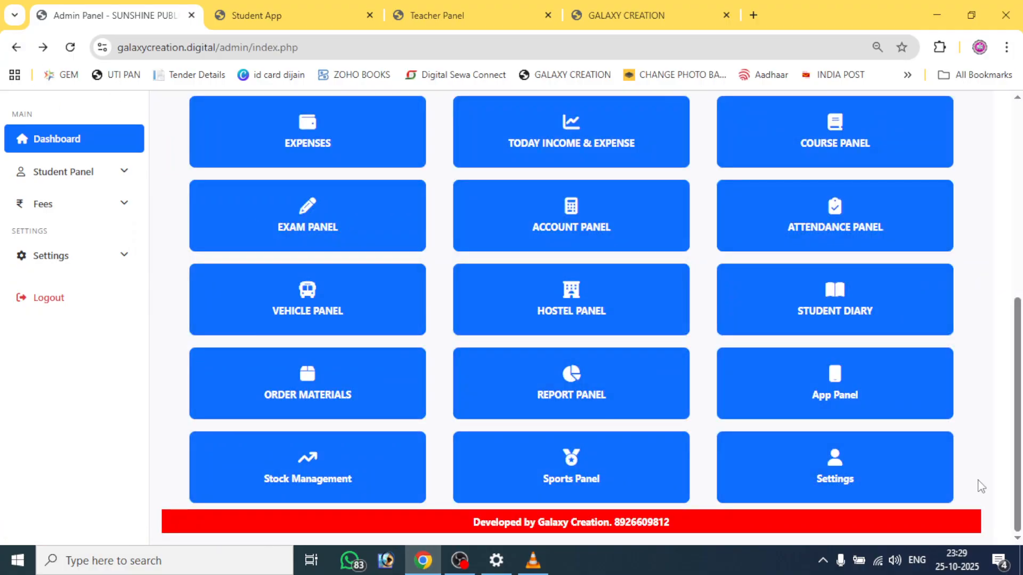
View the Stock Management options, and open the Event page from the Sports Panel
left_click(315, 483)
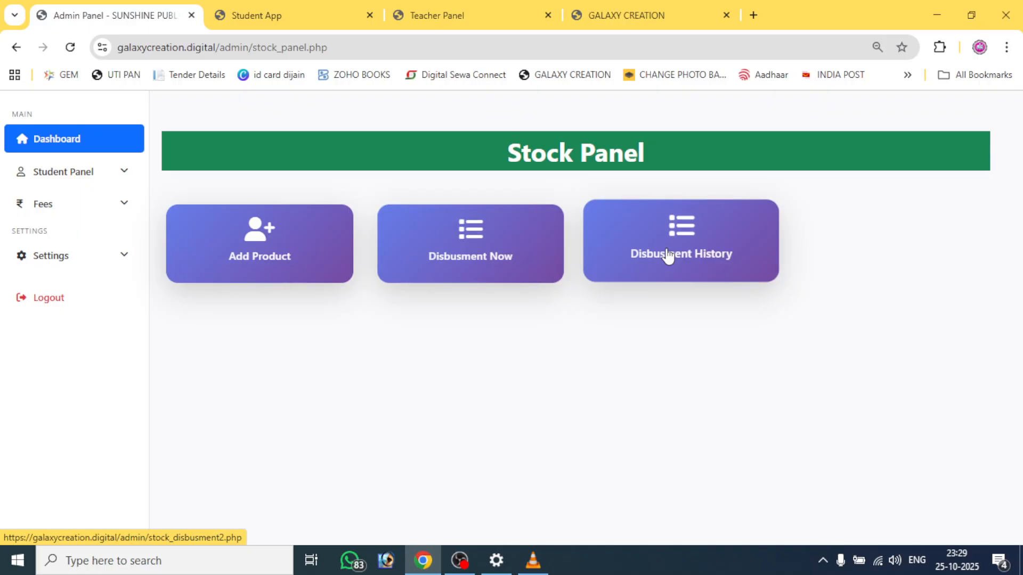
left_click(16, 47)
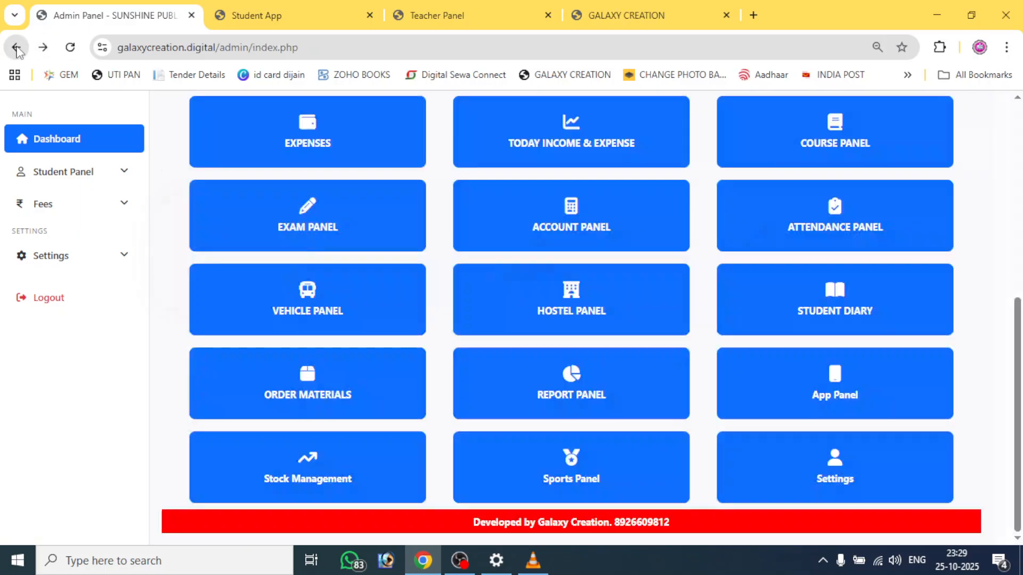
left_click(554, 480)
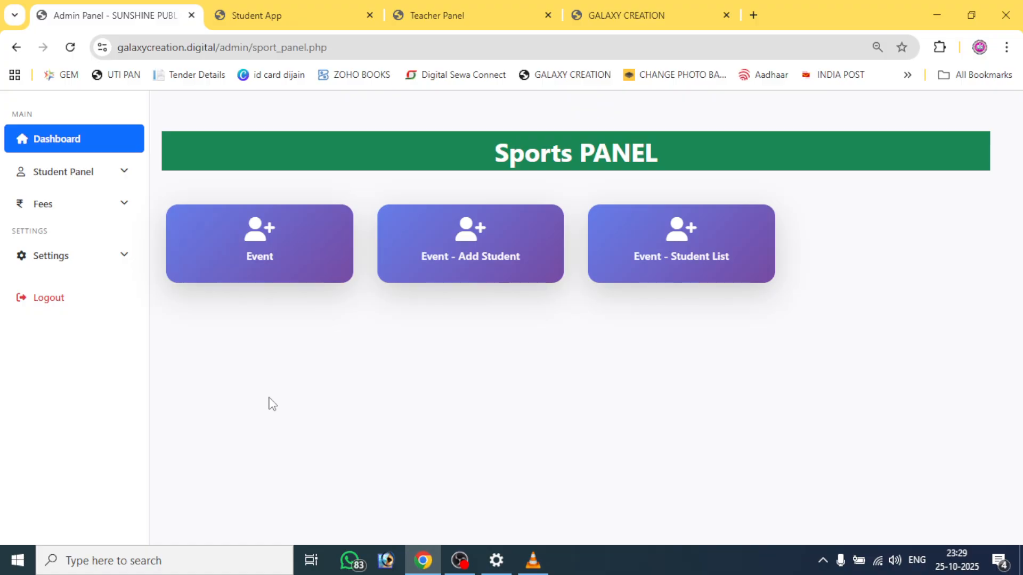
left_click(251, 233)
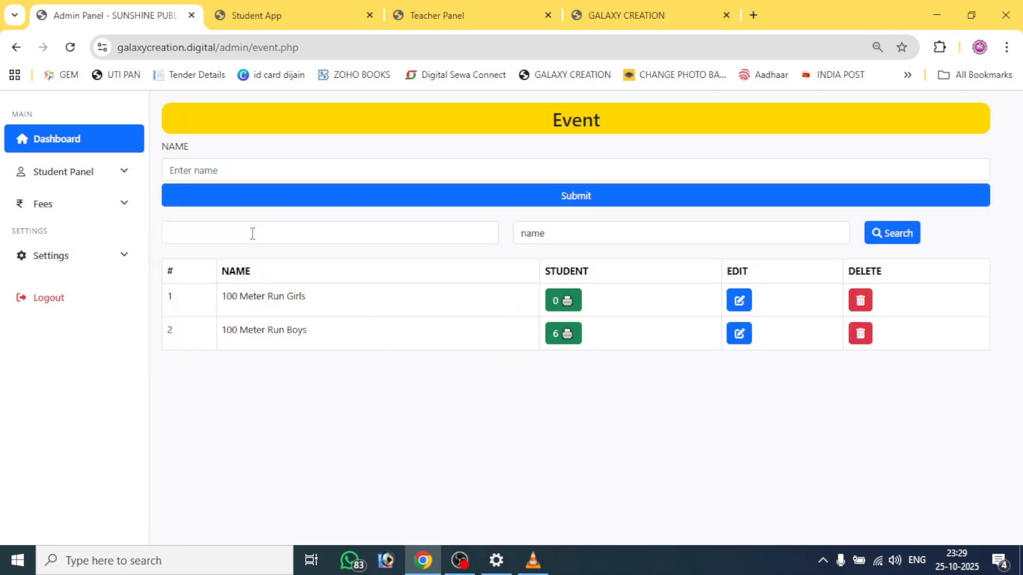
Submit an event with an empty name, and delete that blank entry from the event list
left_click(198, 166)
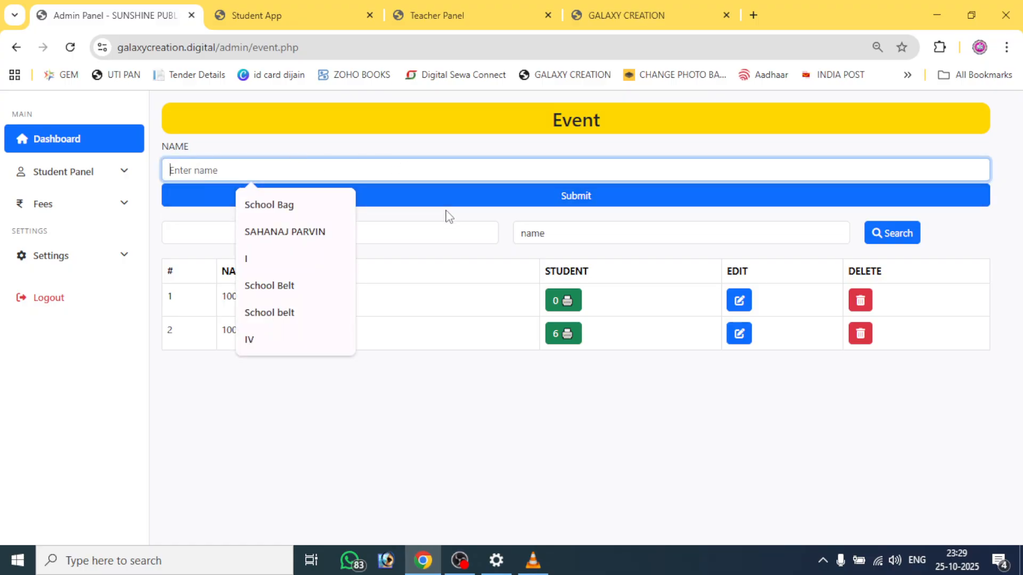
left_click(417, 204)
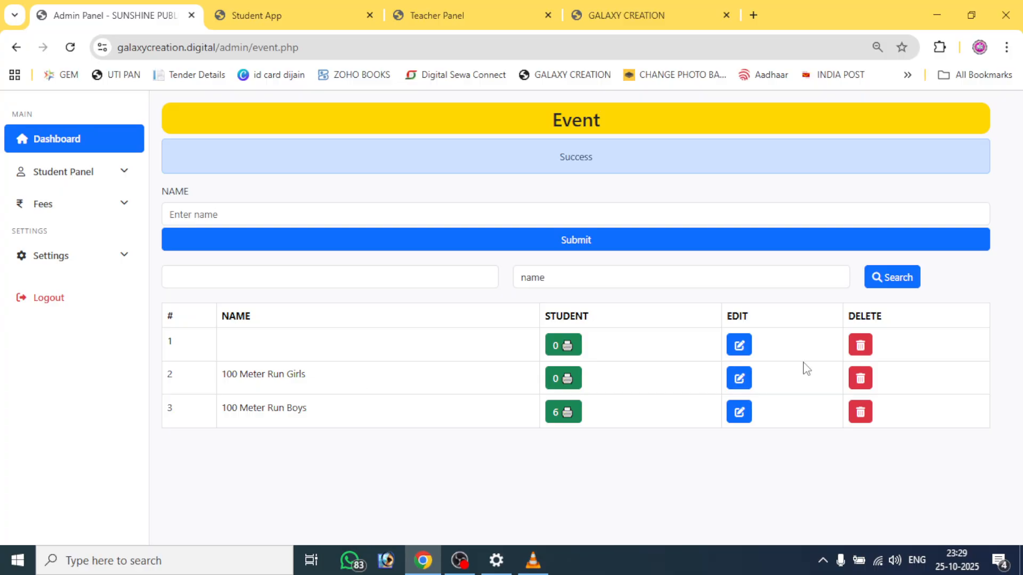
left_click(860, 345)
left_click(555, 153)
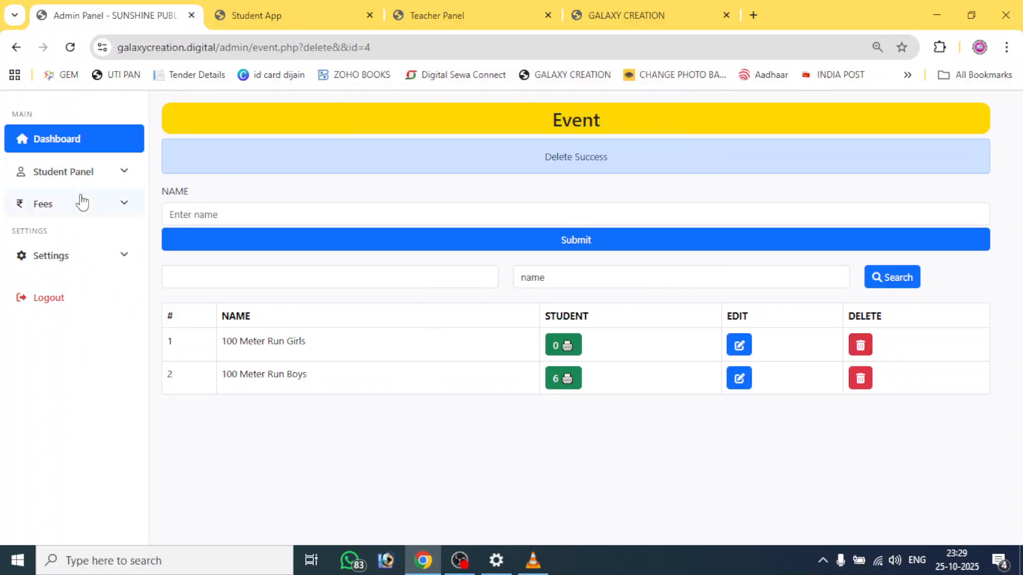
Return to the Sports Panel and open its Event - Add Student page
left_click(21, 47)
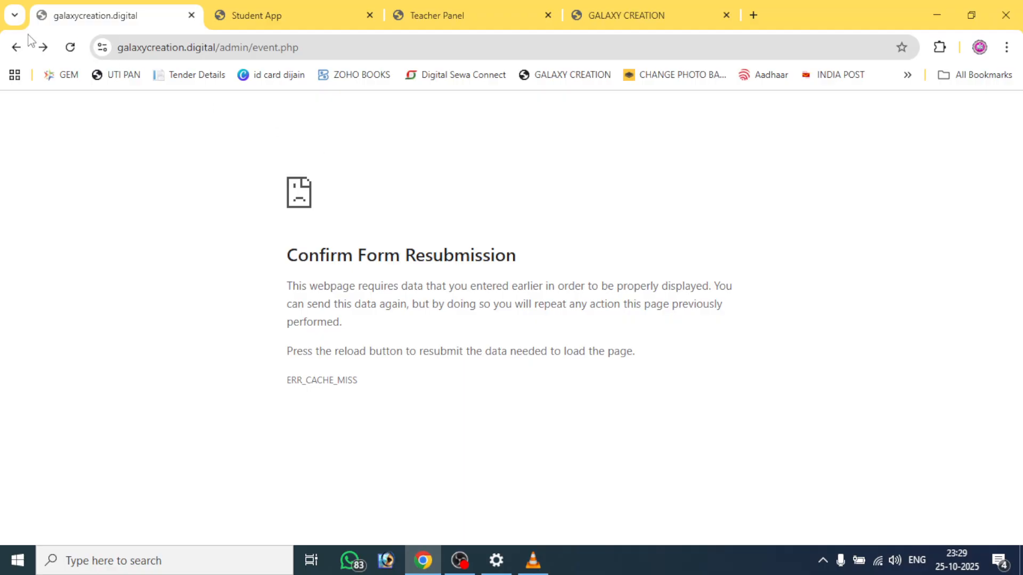
left_click(15, 48)
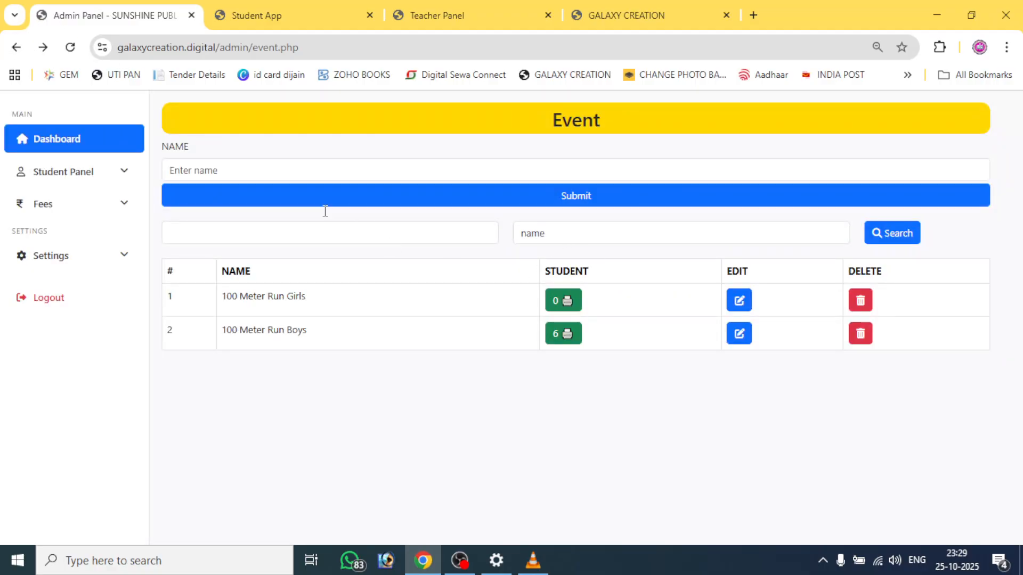
left_click(17, 51)
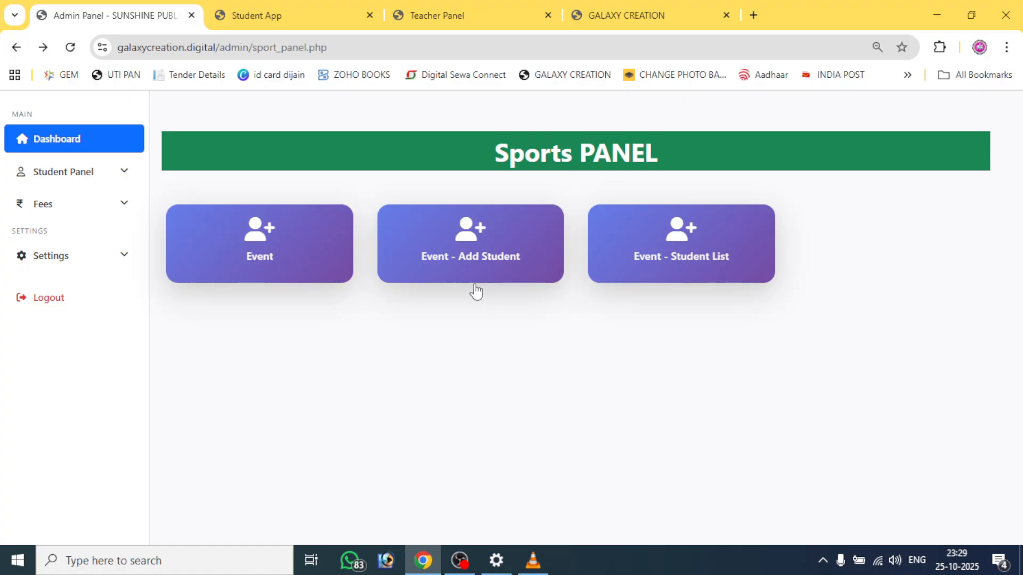
left_click(454, 271)
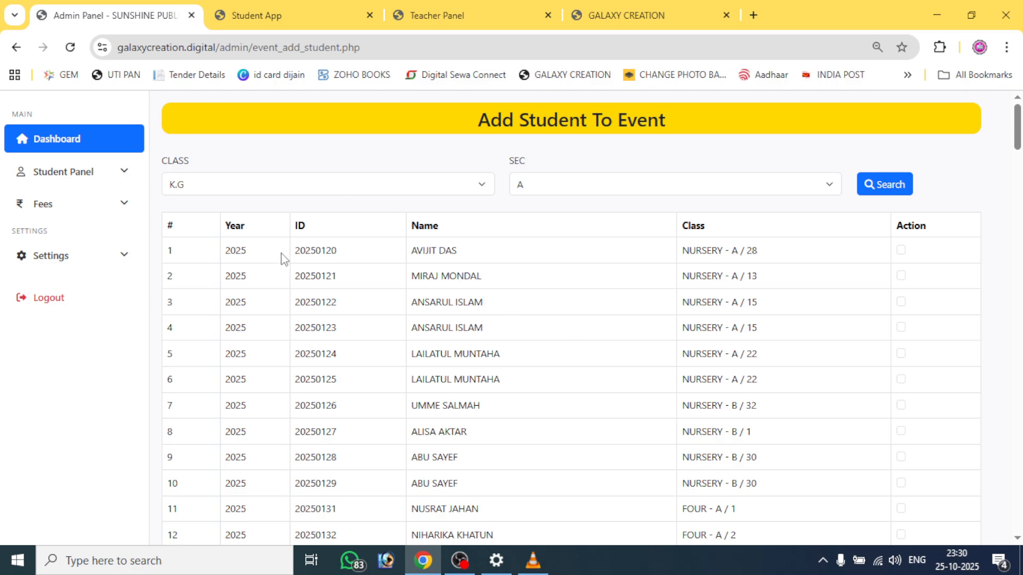
Mark the first five students in the Add Student To Event list, and return to the Sports Panel without submitting them
left_click(902, 251)
left_click(901, 275)
left_click(902, 302)
left_click(901, 327)
left_click(901, 354)
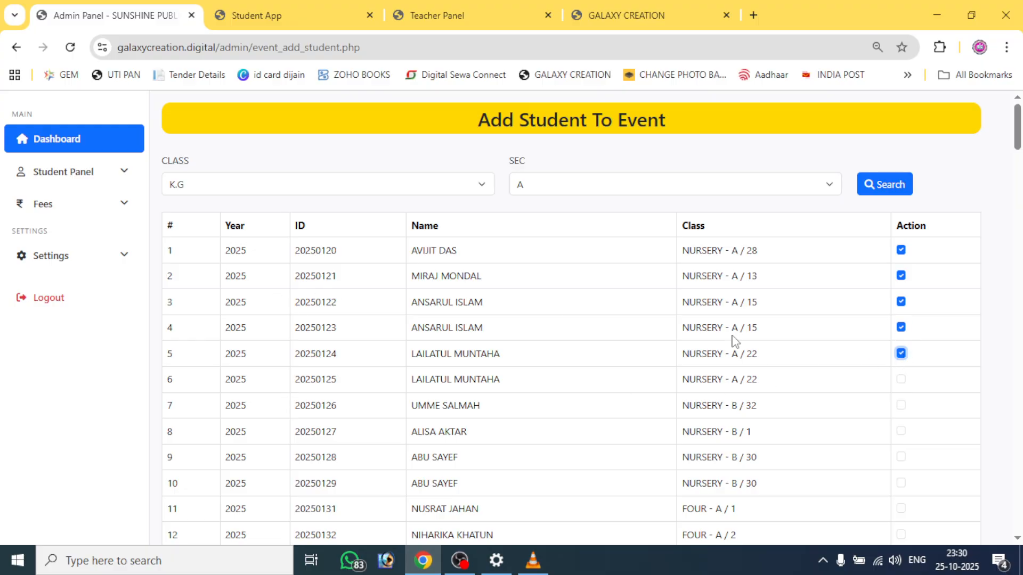
scroll(687, 412, "down", 1)
scroll(687, 413, "up", 1)
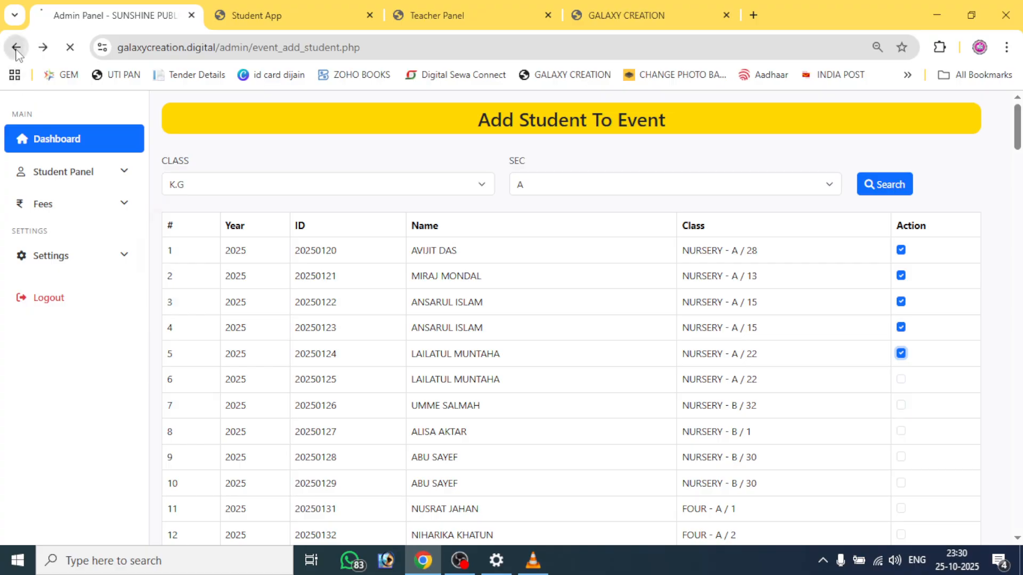
left_click(16, 48)
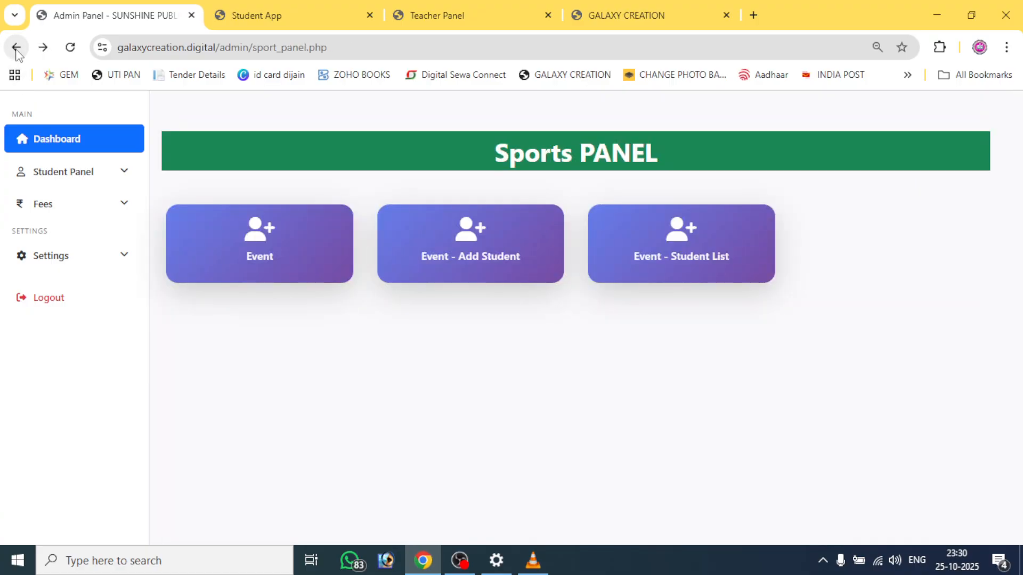
View the Event - Student List with its event names and ranks, and return to the admin dashboard
left_click(675, 276)
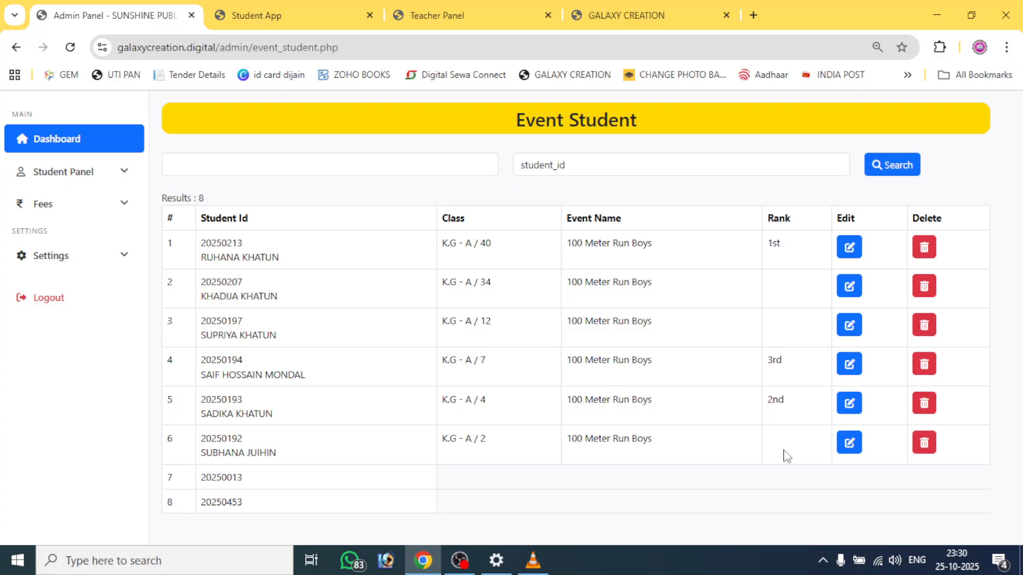
left_click(17, 47)
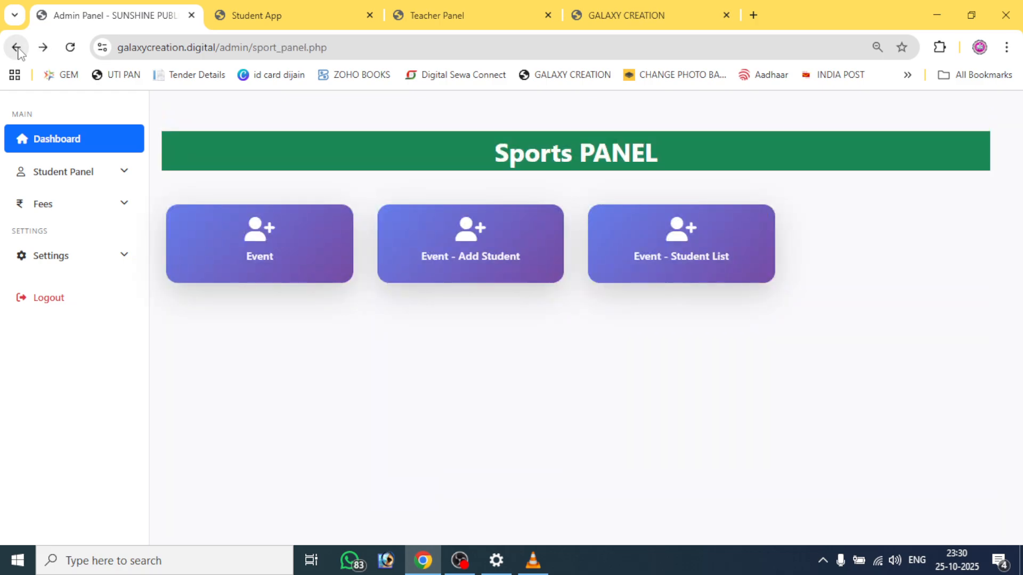
left_click(16, 47)
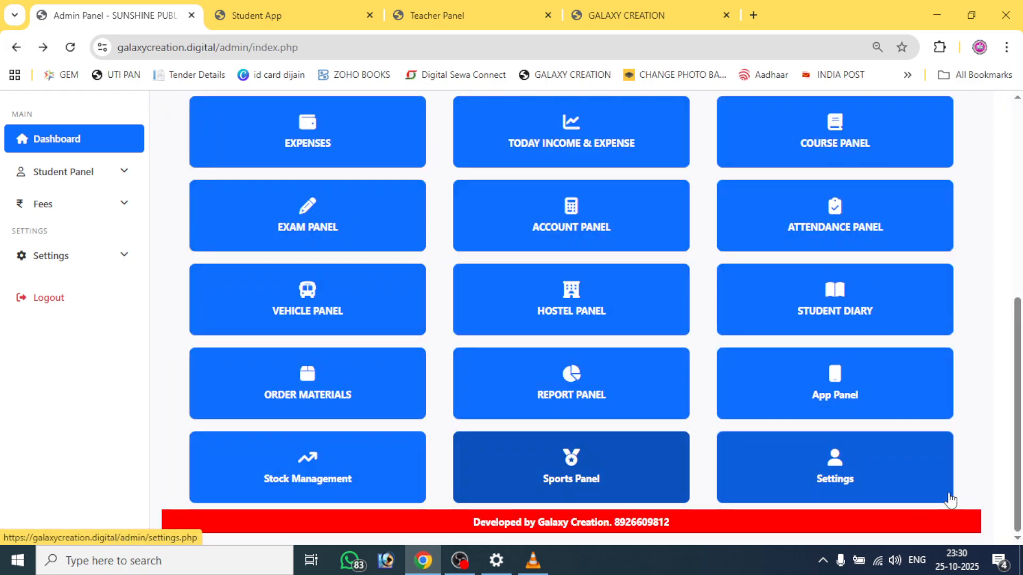
Fill in the API key and WhatsApp number on the Message Setup page in Settings, and go back without updating
left_click(846, 478)
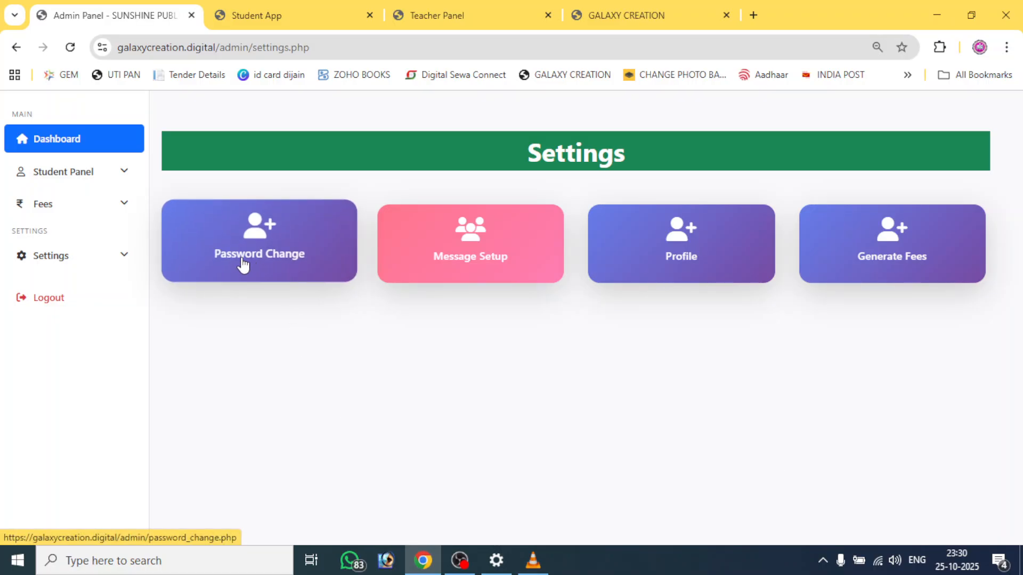
left_click(468, 264)
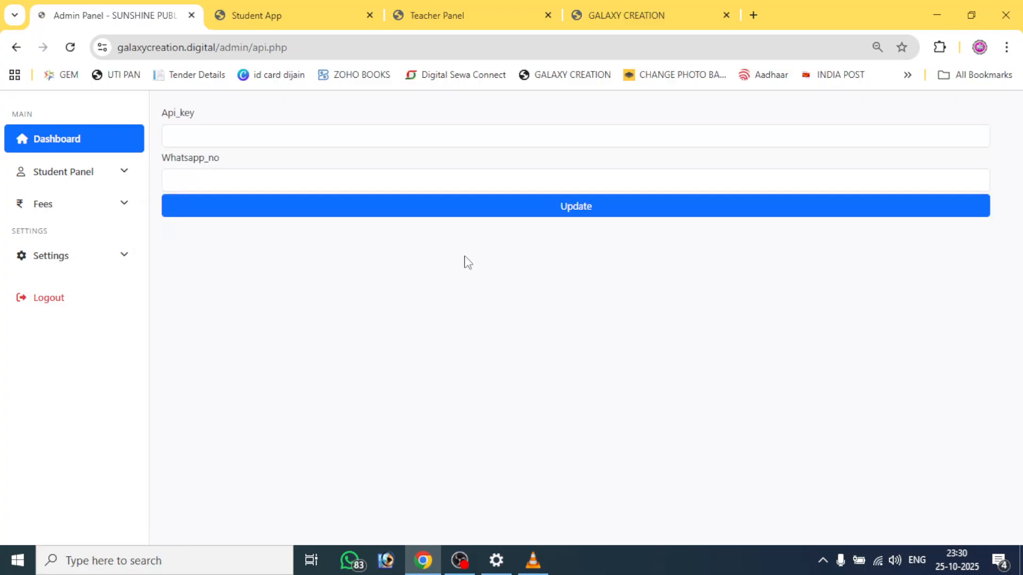
left_click(195, 136)
left_click(290, 177)
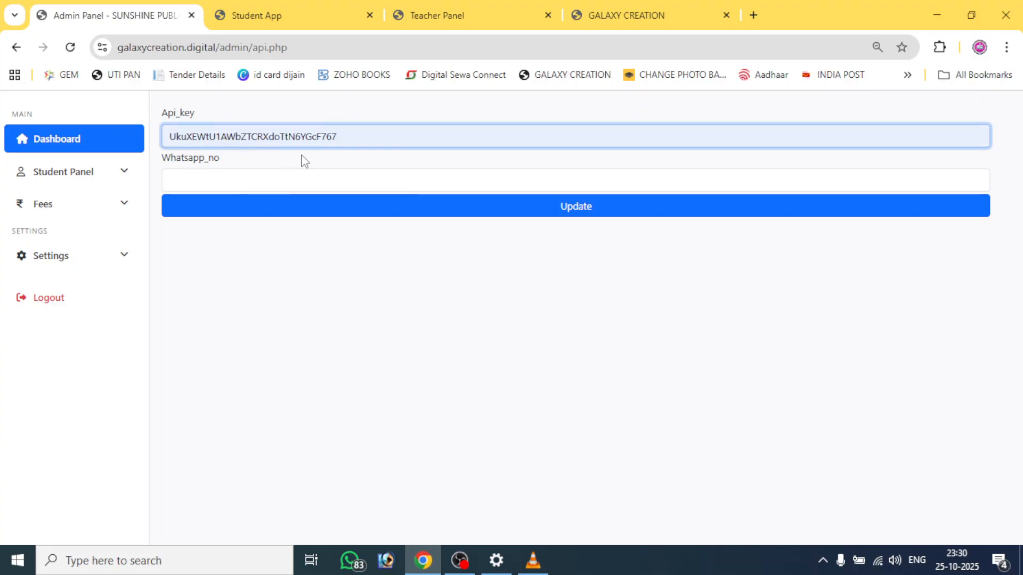
left_click(223, 178)
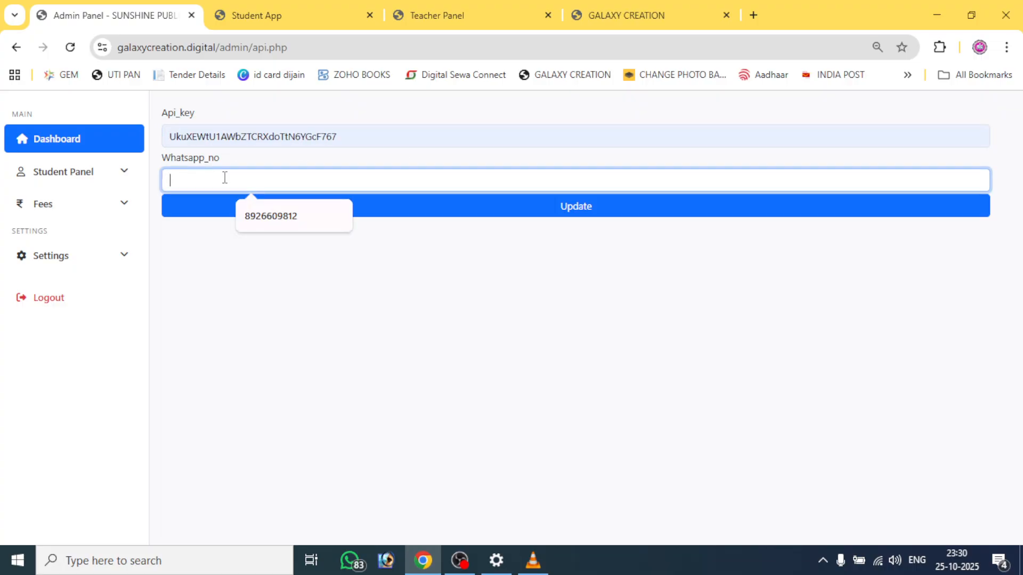
left_click(268, 218)
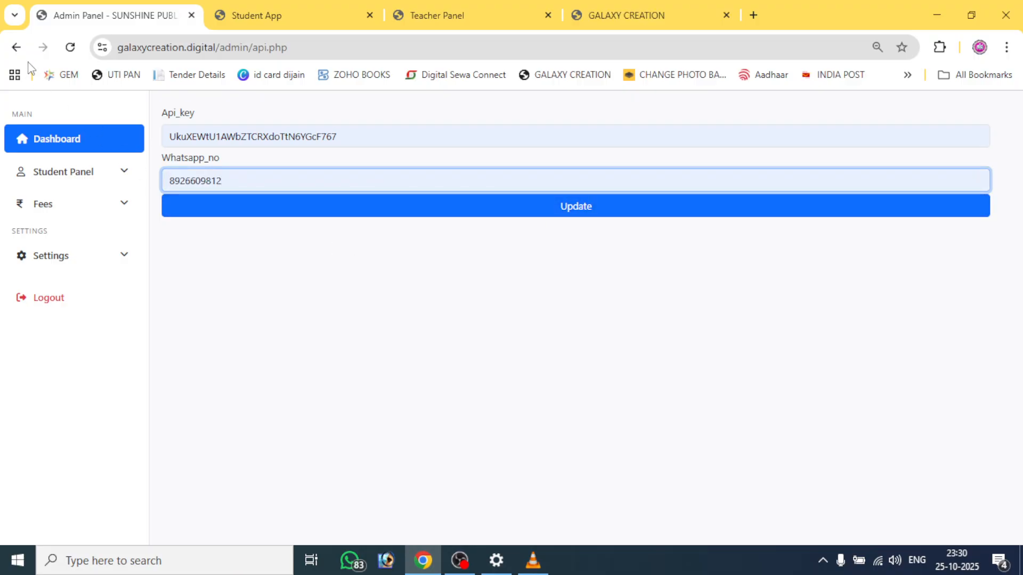
left_click(16, 49)
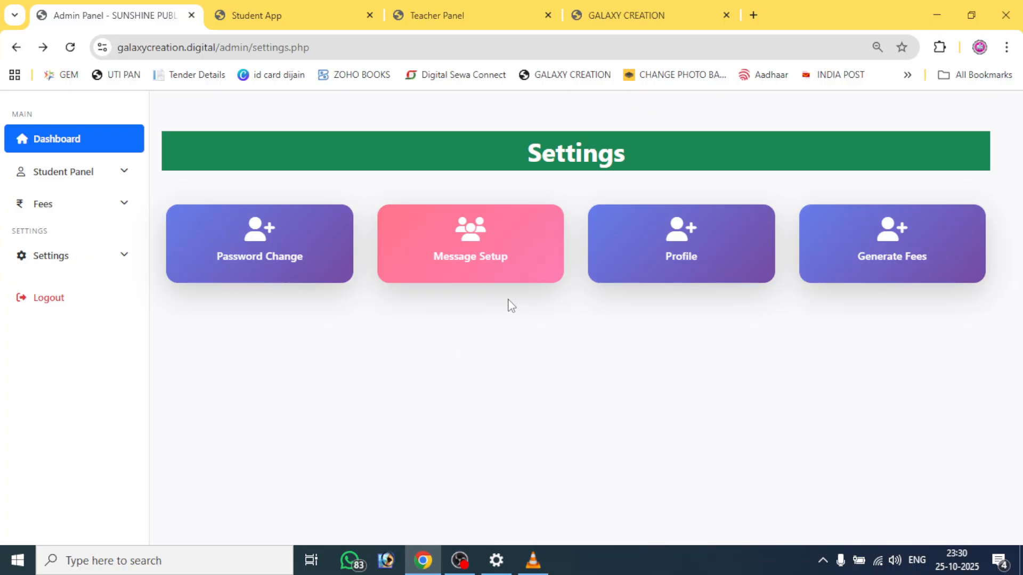
View the school Profile details and the Generate Fees options in Settings, and return to the admin dashboard
left_click(688, 254)
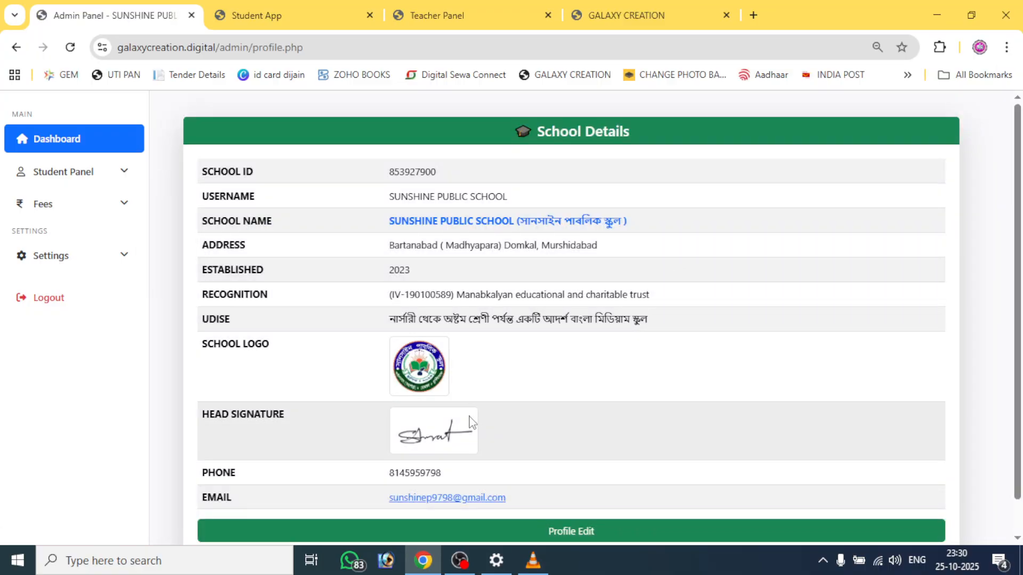
left_click(16, 49)
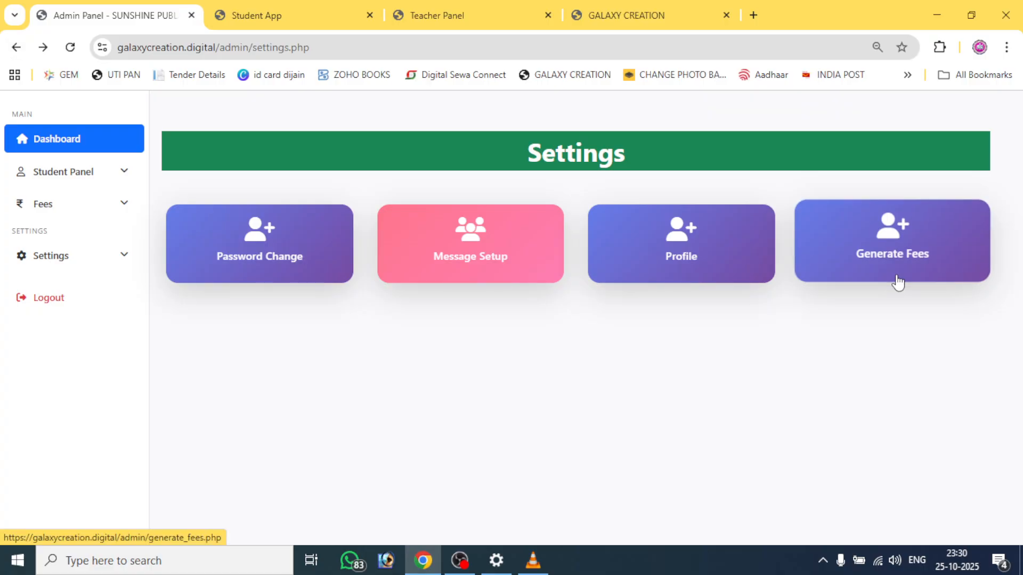
left_click(889, 259)
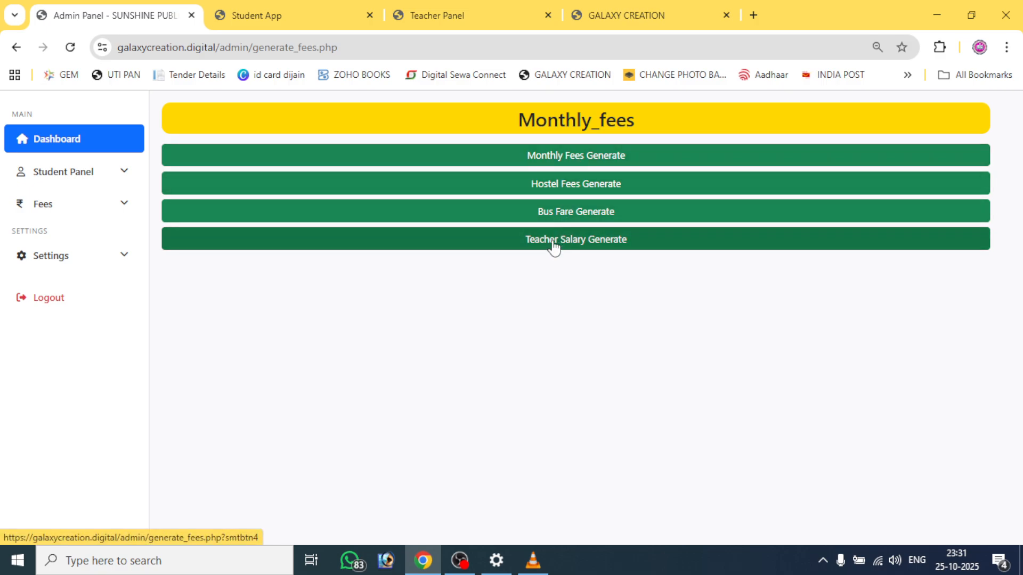
left_click(13, 48)
left_click(14, 49)
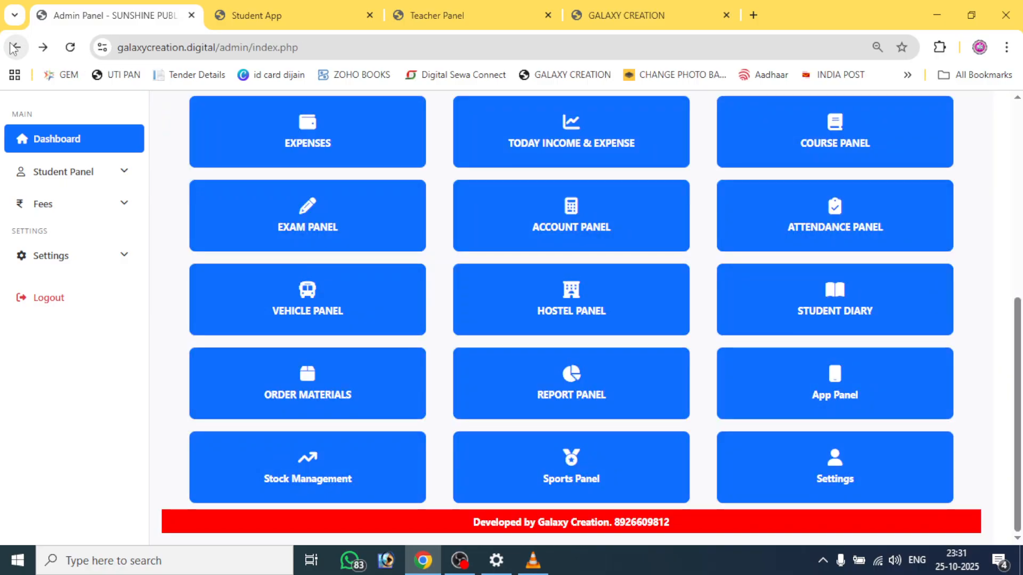
scroll(617, 325, "up", 2)
scroll(621, 323, "up", 2)
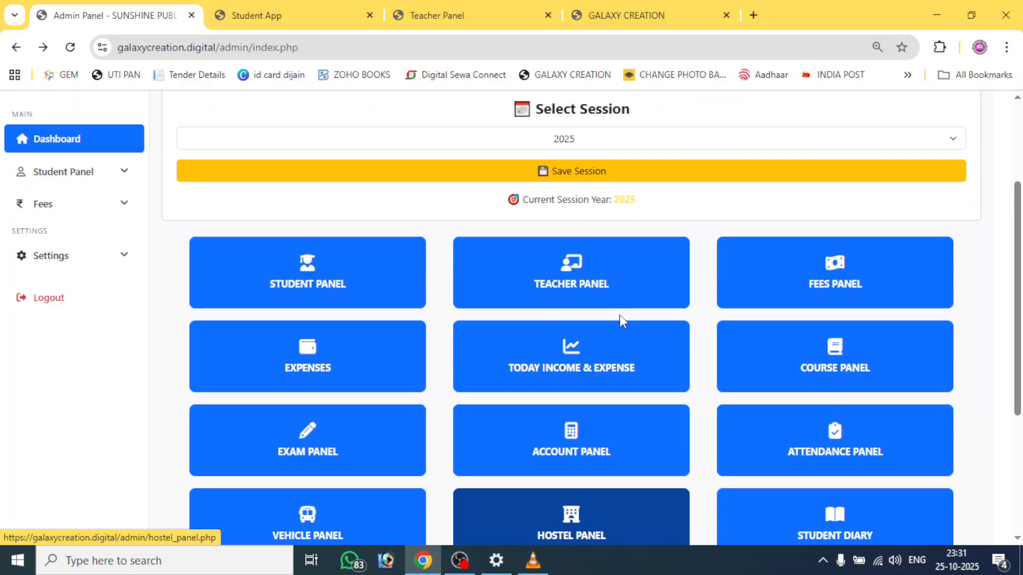
scroll(574, 381, "down", 3)
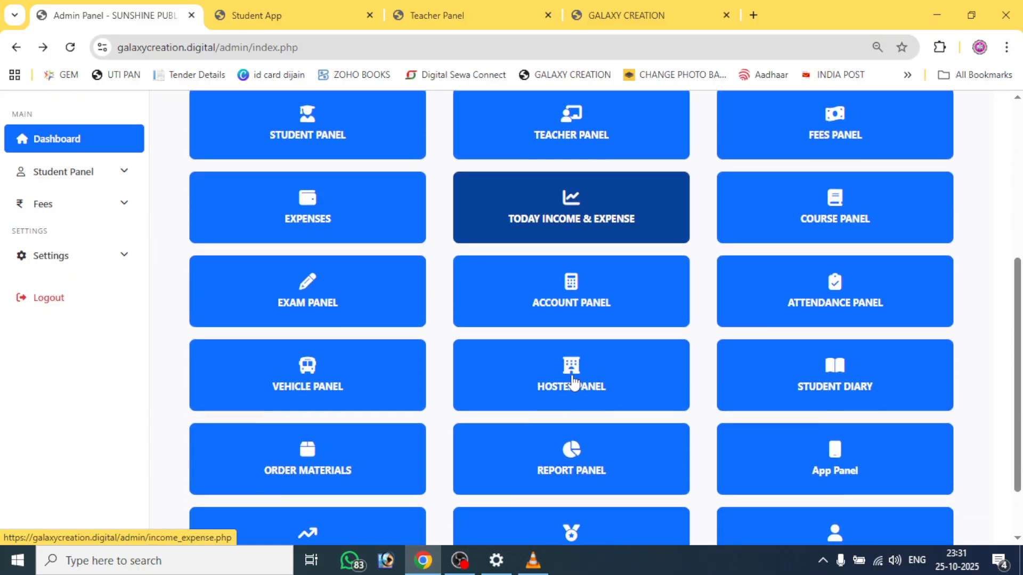
scroll(574, 380, "down", 2)
scroll(572, 381, "up", 2)
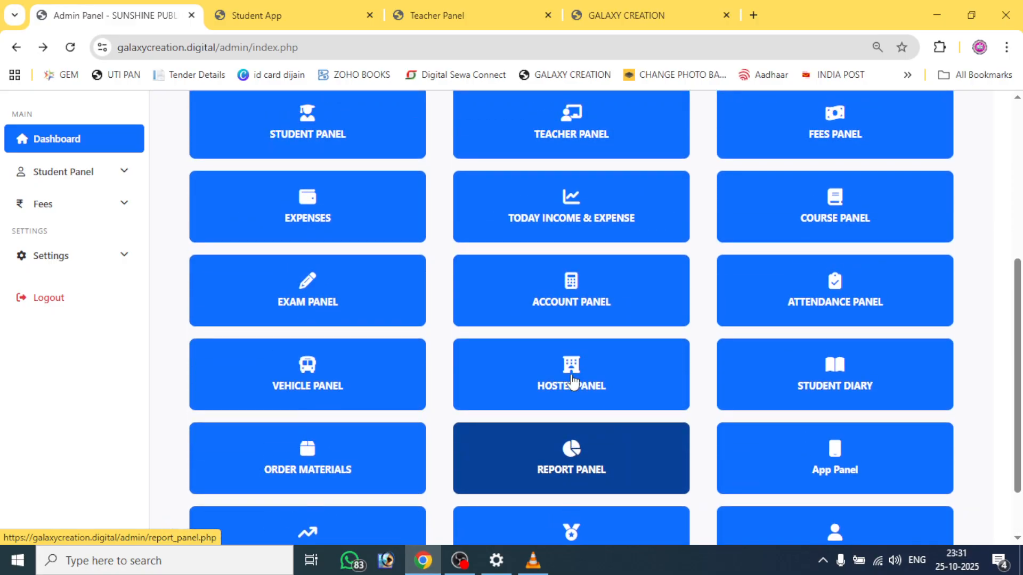
scroll(565, 368, "up", 4)
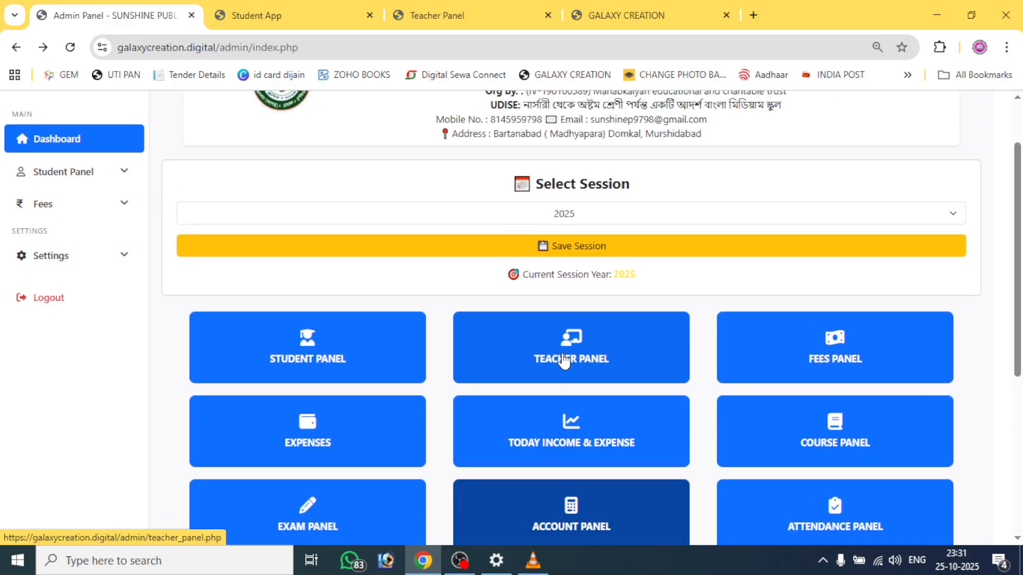
Switch to the Student App and examine the paid and pending months in the Transaction page's Monthly Fees Status list
left_click(274, 16)
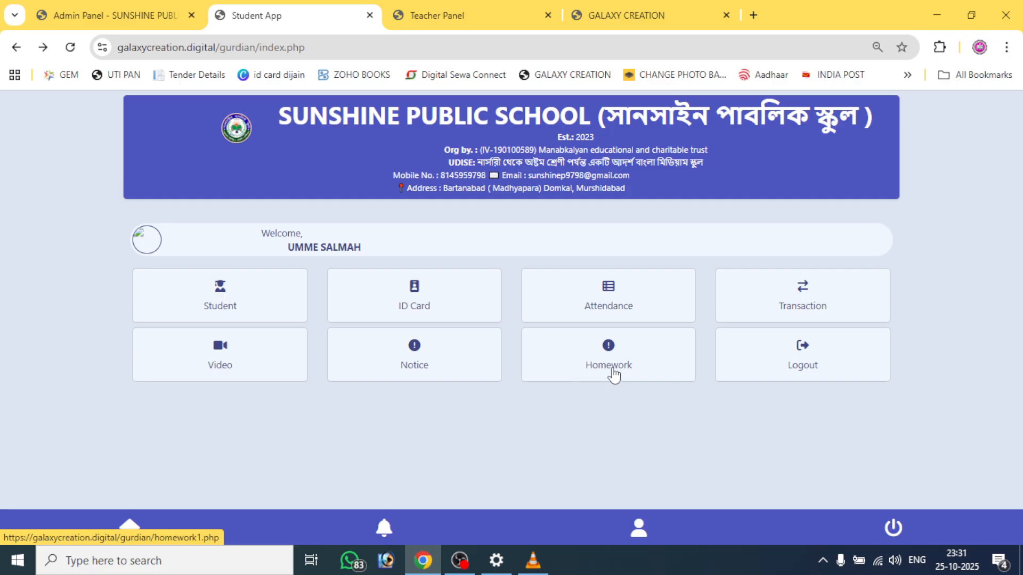
left_click(787, 296)
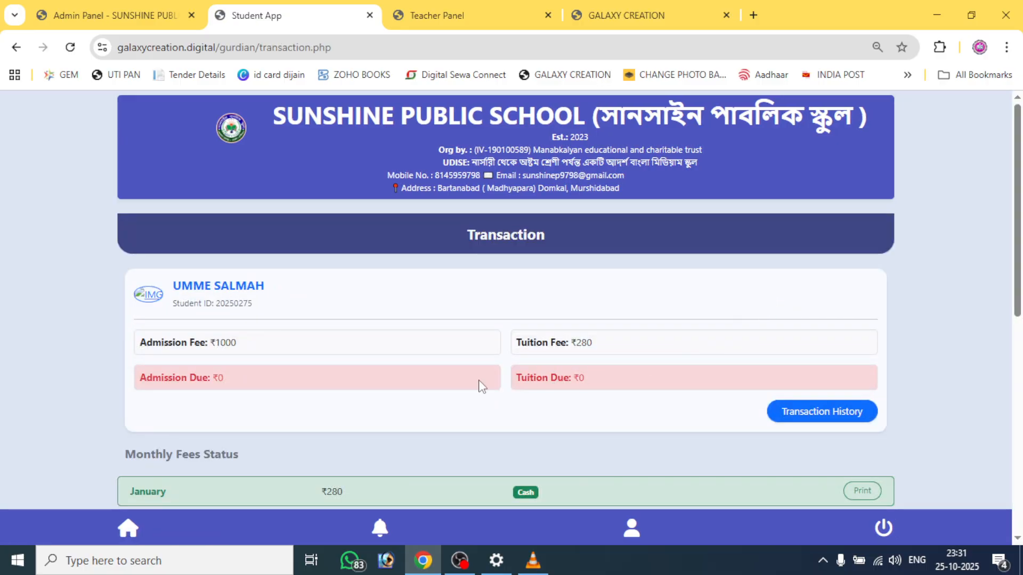
scroll(322, 343, "down", 8)
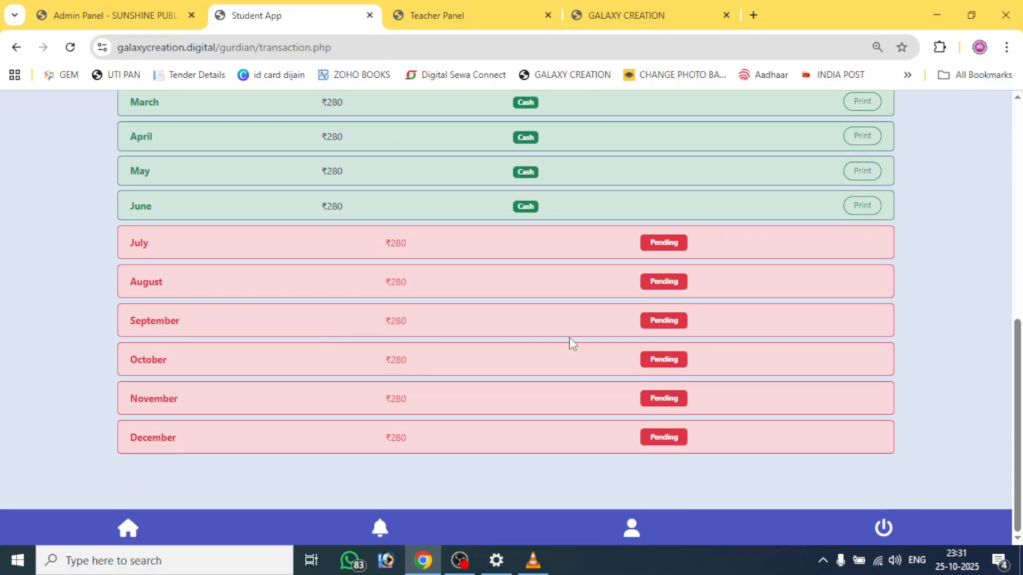
scroll(757, 322, "up", 4)
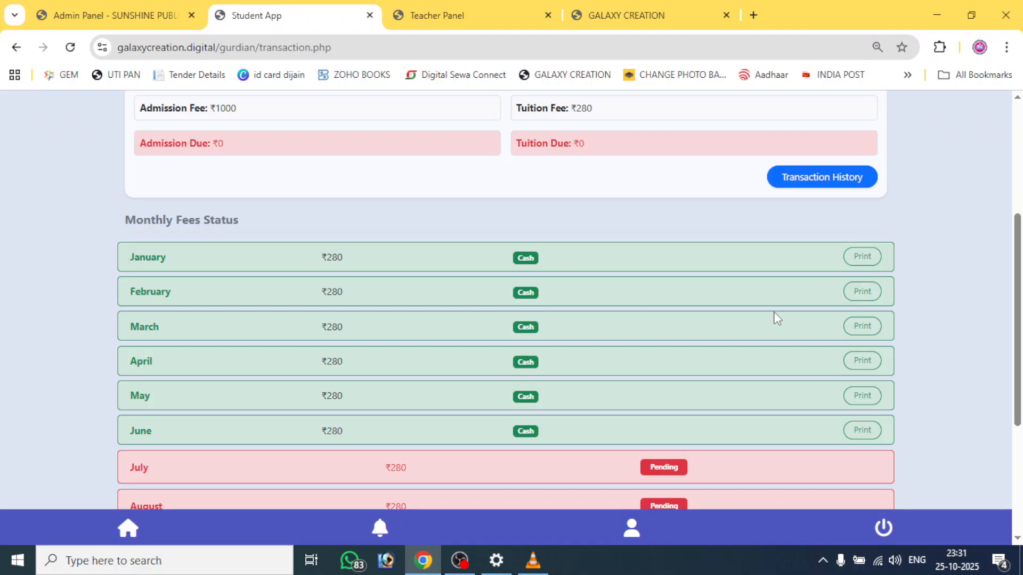
scroll(774, 313, "down", 3)
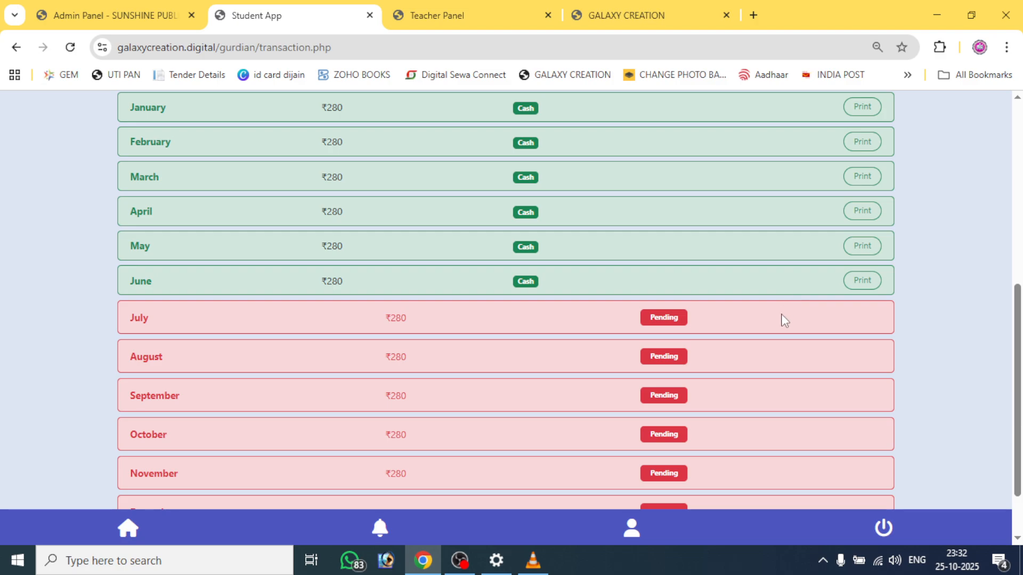
scroll(911, 311, "up", 1)
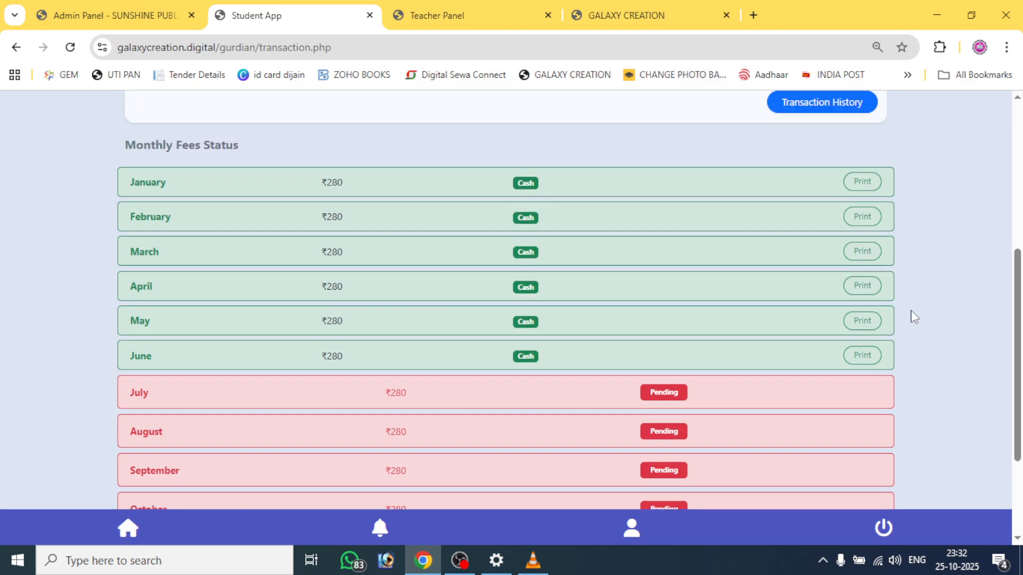
scroll(913, 317, "up", 1)
scroll(914, 317, "down", 3)
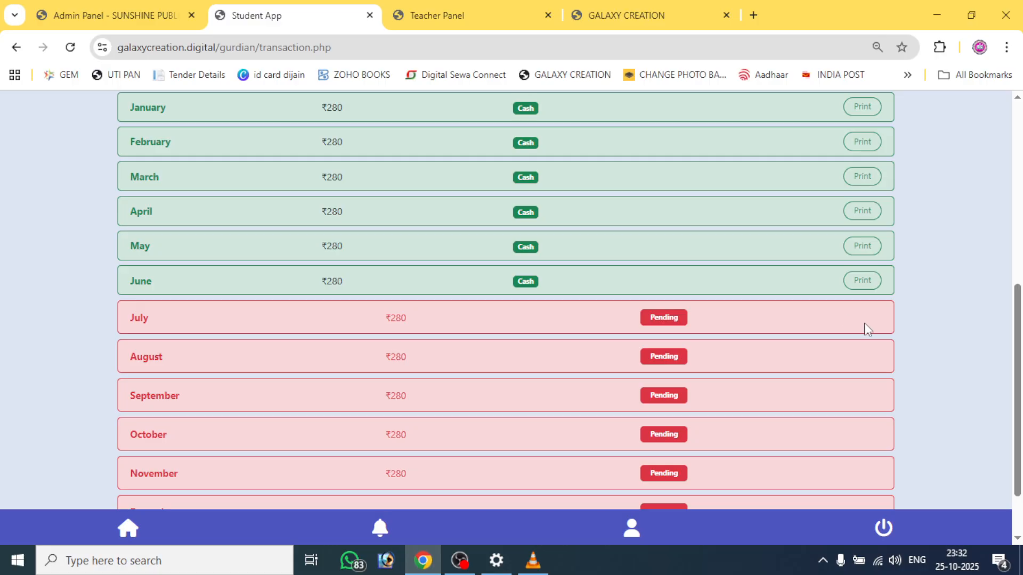
Switch to the Admin Panel and view the Monthly Fees Collection page under Tution Fees in the Fees Panel
left_click(123, 17)
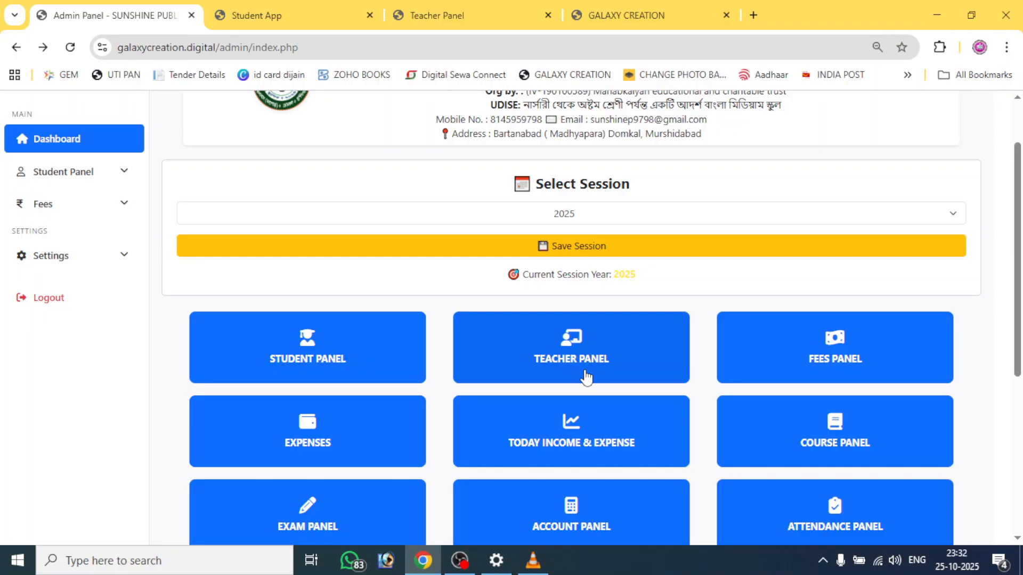
left_click(824, 368)
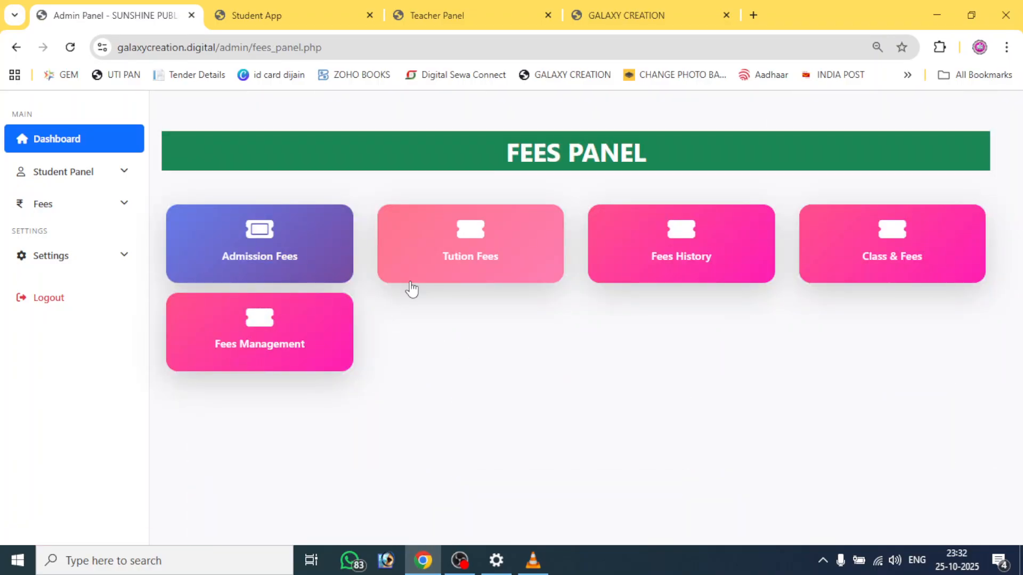
left_click(452, 247)
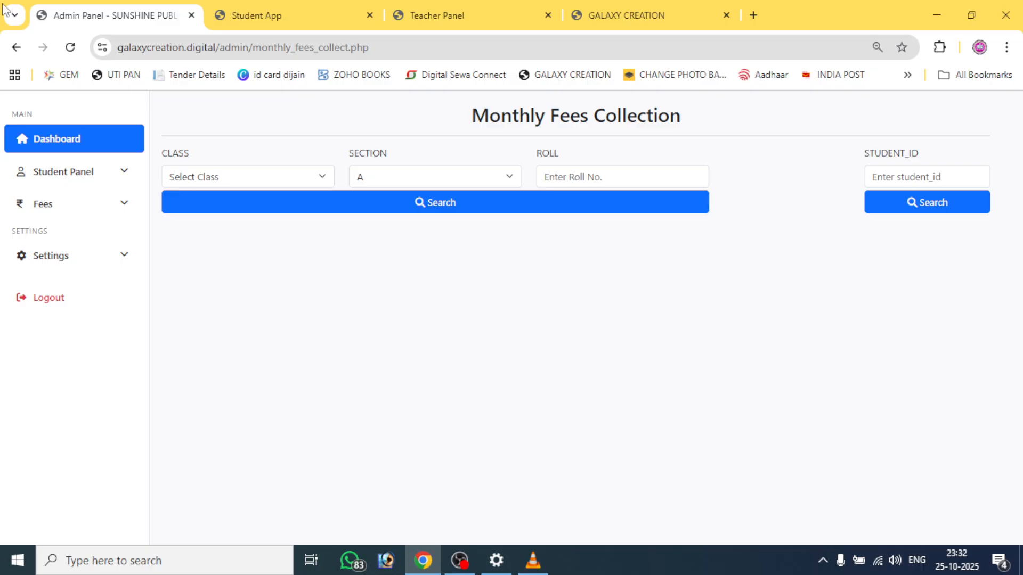
Return the Student App to its home page, and go back from the Teacher Panel's class ONE Bengali marks entry to its home page
left_click(282, 13)
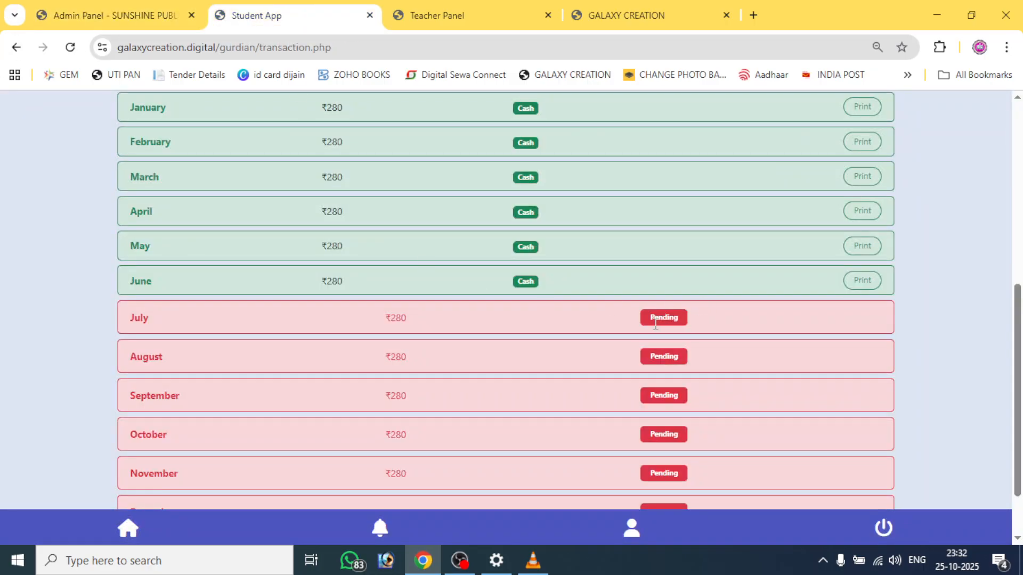
left_click(17, 48)
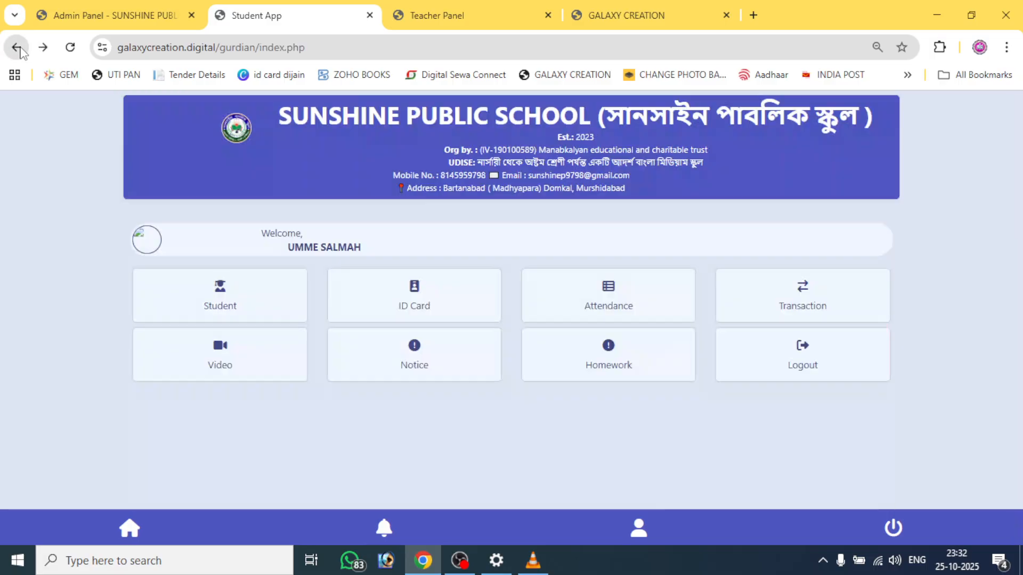
left_click(454, 17)
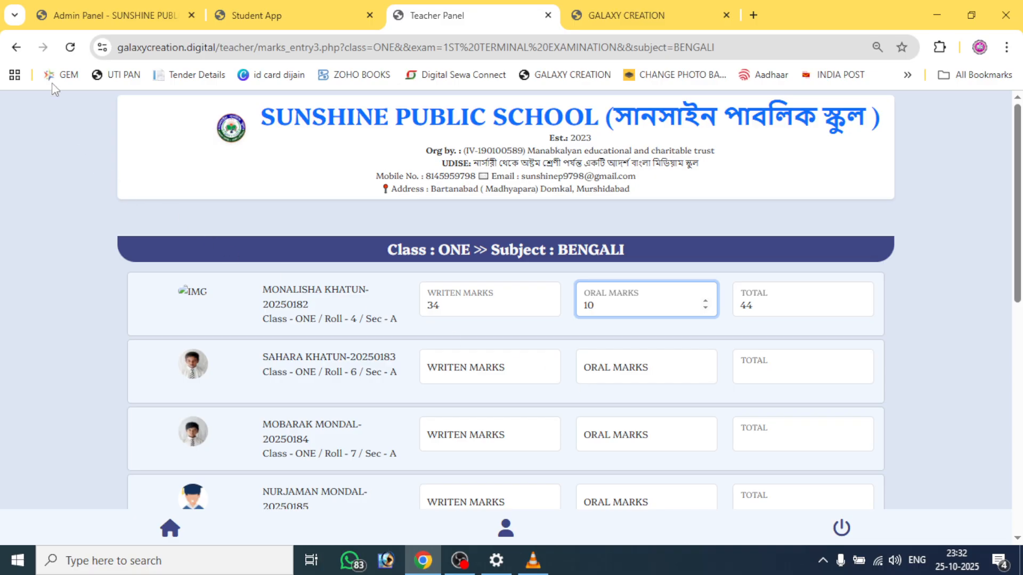
left_click(17, 48)
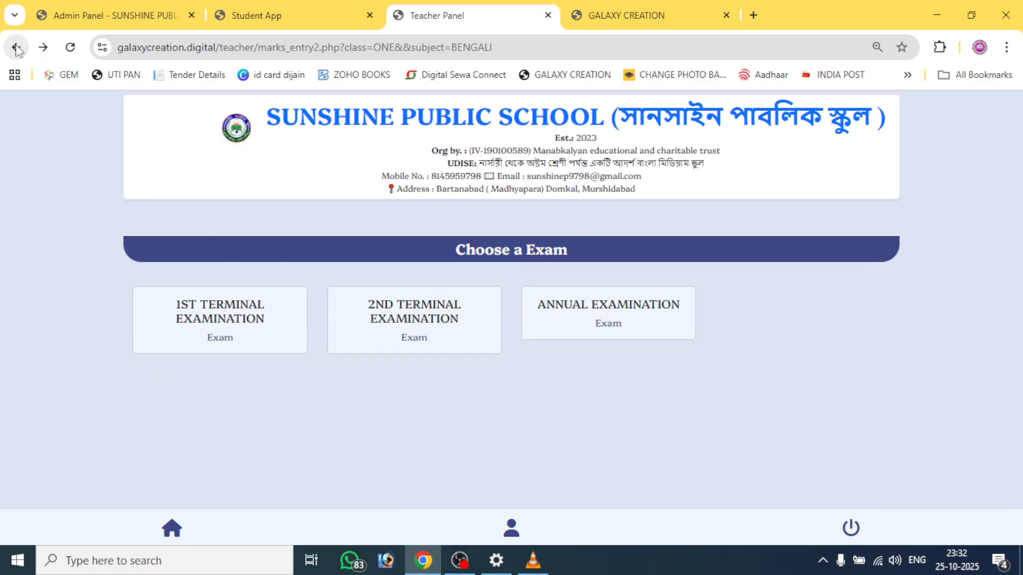
left_click(17, 48)
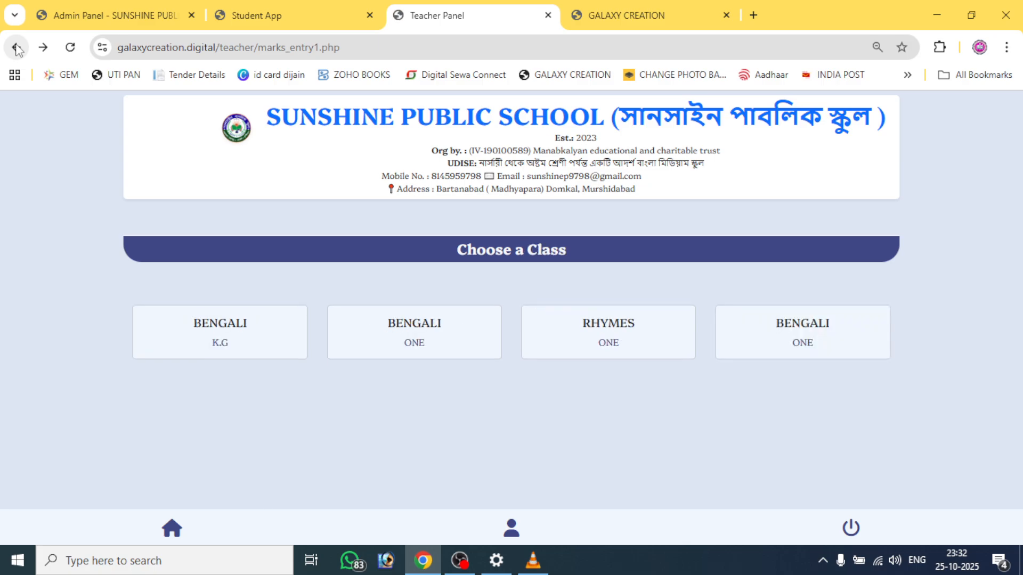
left_click(17, 47)
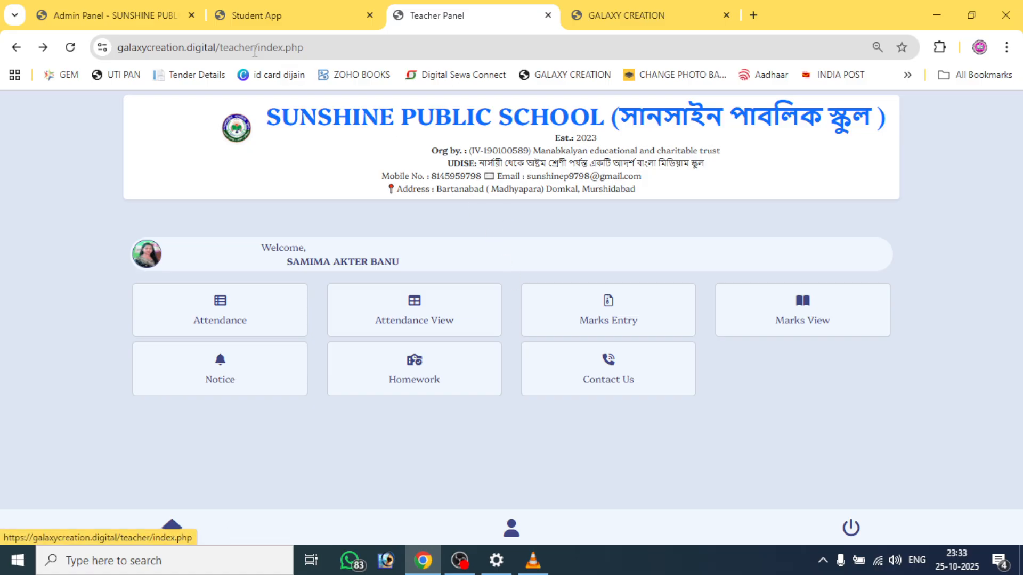
Switch to the Admin Panel, return to its dashboard and look over the full set of section tiles
left_click(109, 14)
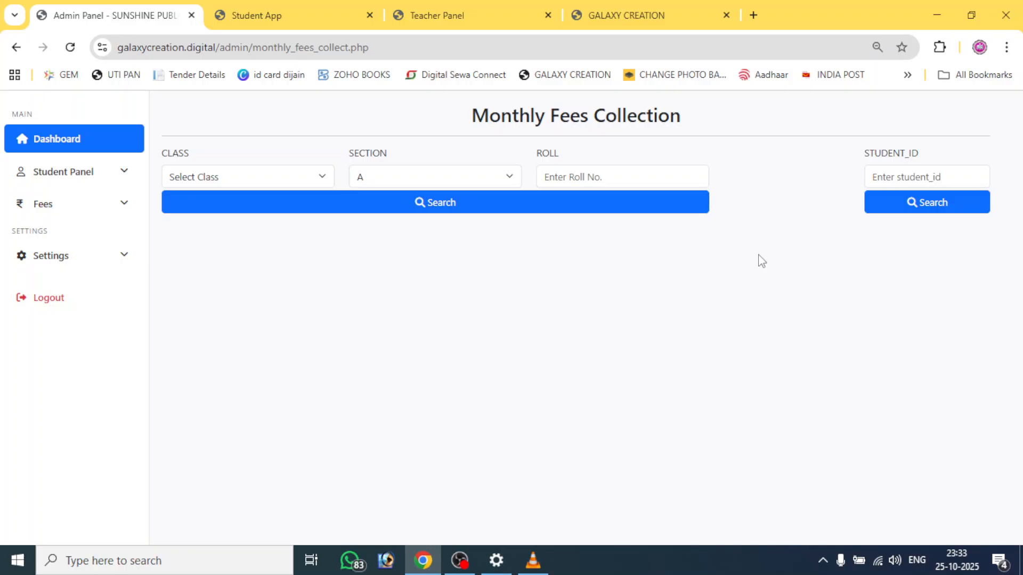
left_click(57, 139)
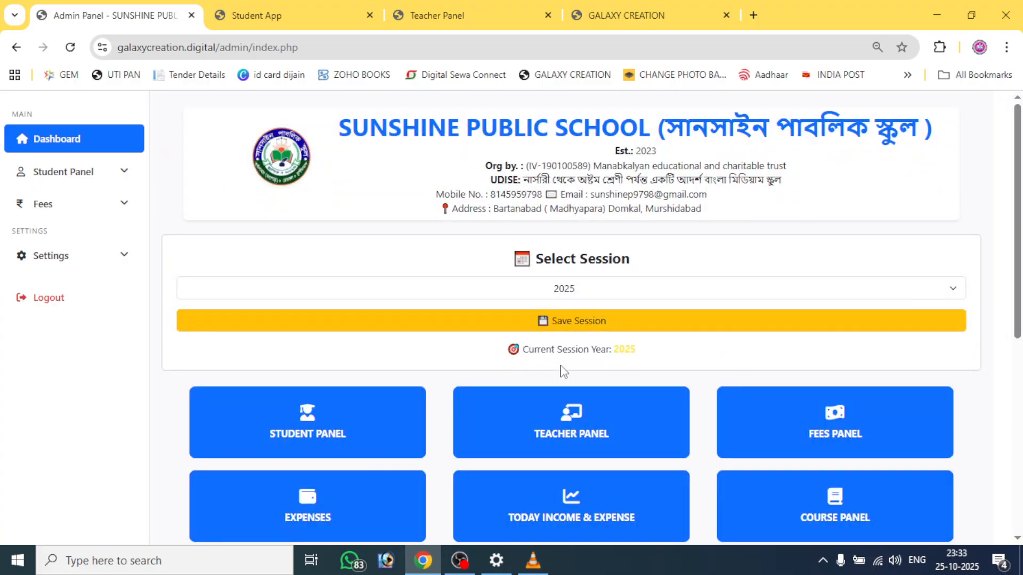
scroll(598, 371, "down", 7)
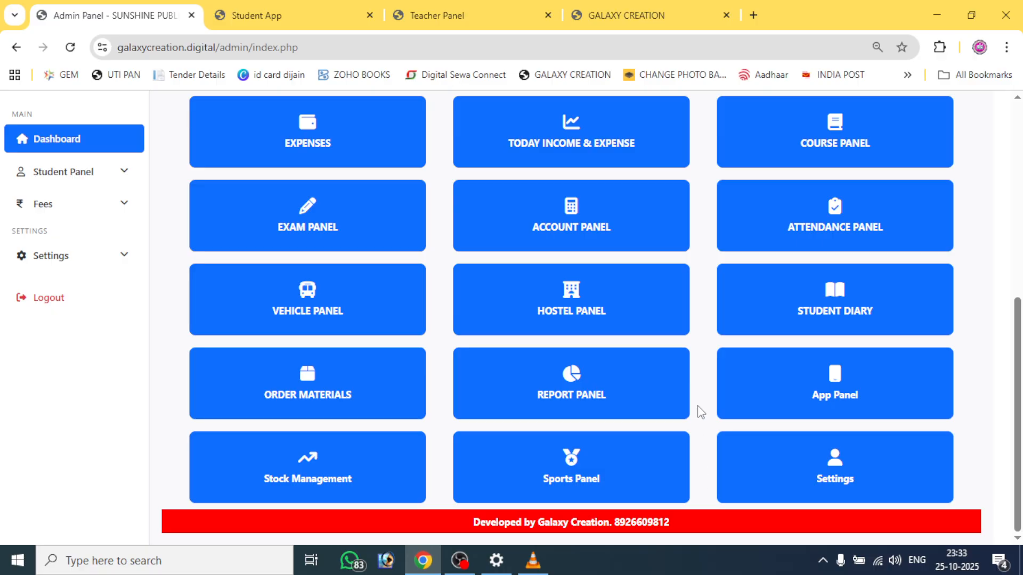
scroll(711, 338, "up", 5)
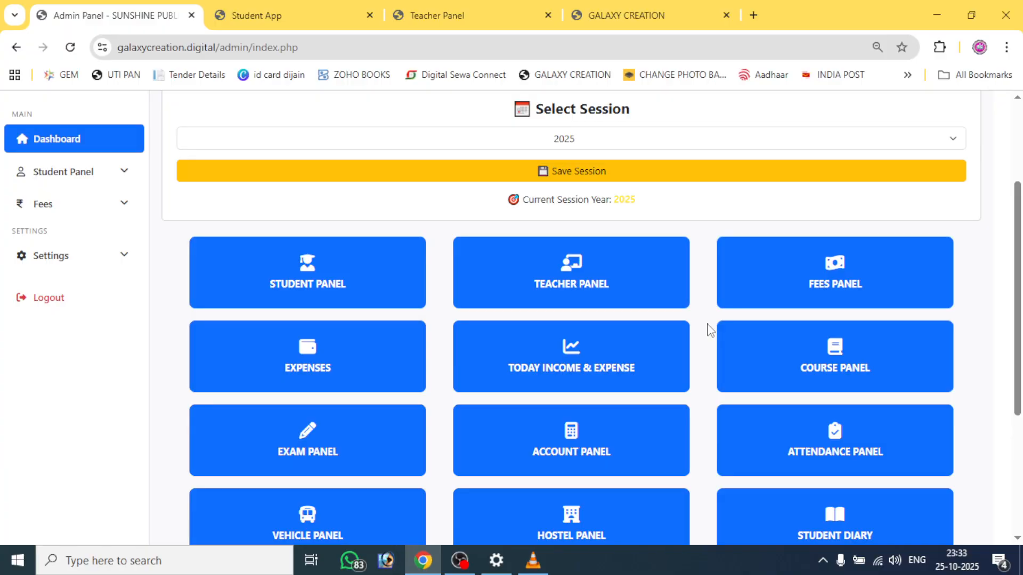
scroll(689, 404, "down", 5)
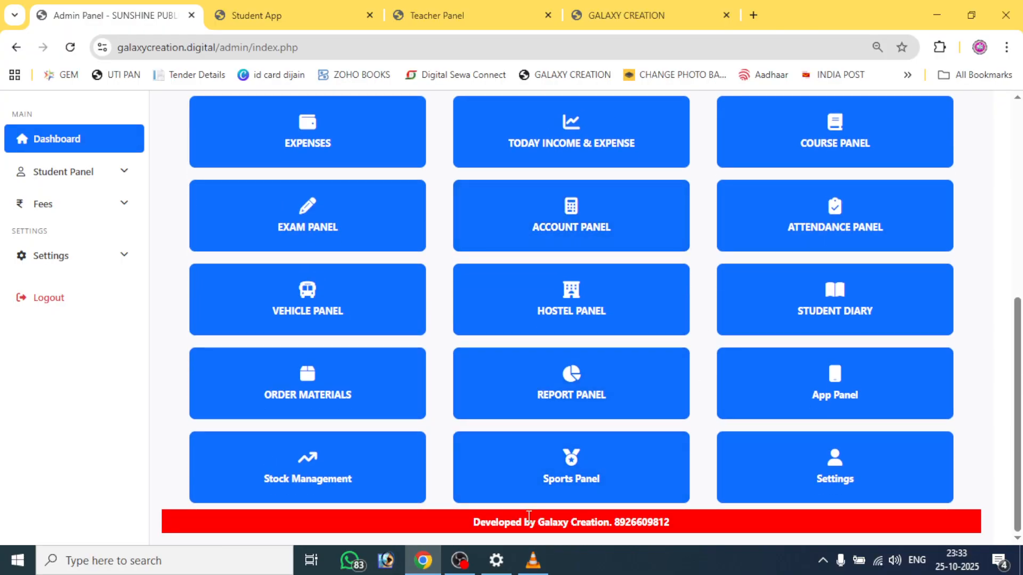